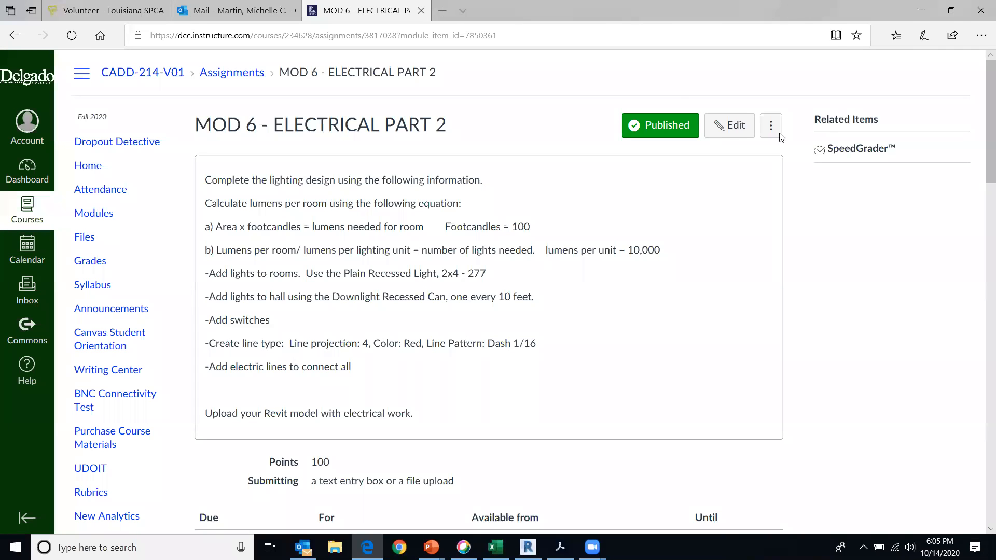
Switch to Revit and examine the room layout and receptacles on the 1 - Power floor plan
click(527, 548)
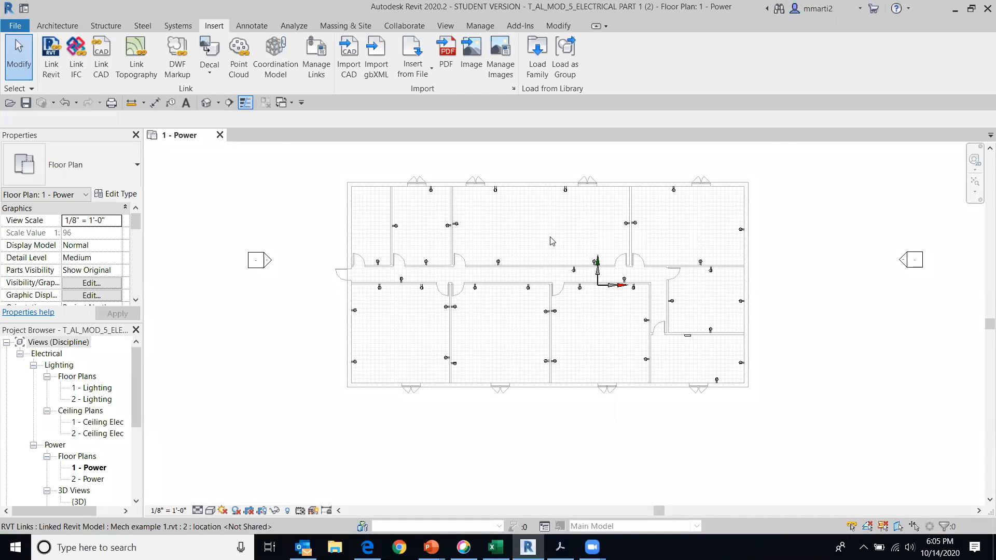
scroll(552, 241, up, 3)
scroll(556, 262, down, 1)
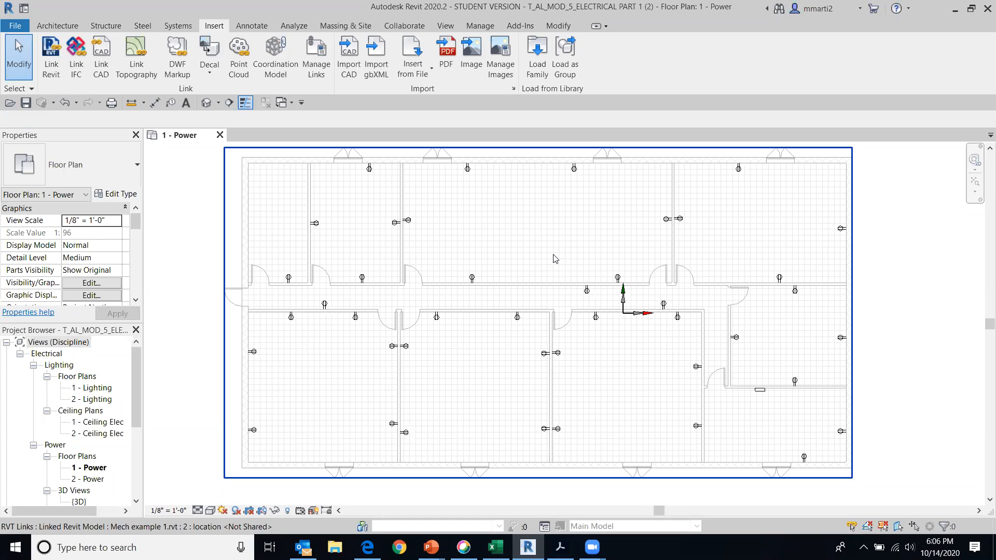
scroll(347, 452, up, 1)
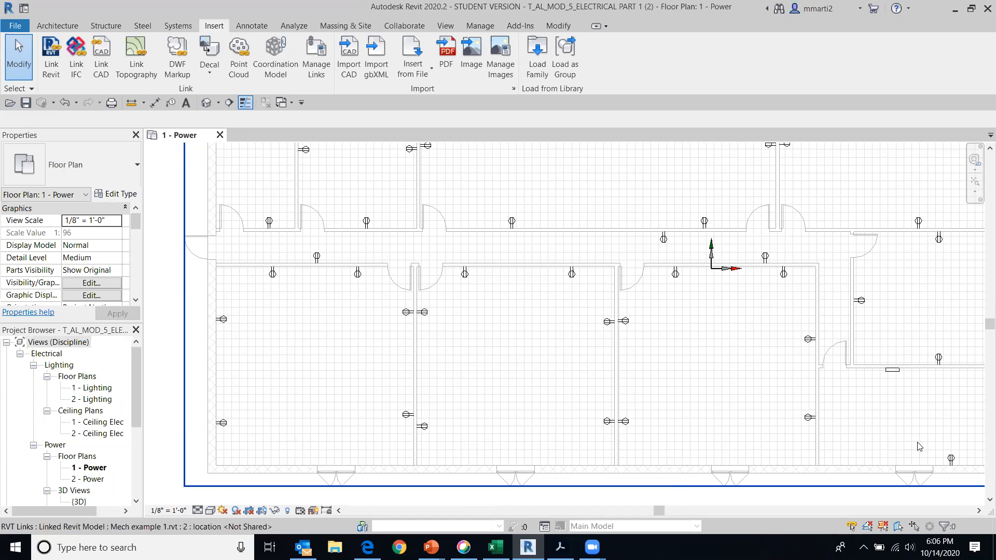
scroll(910, 449, down, 1)
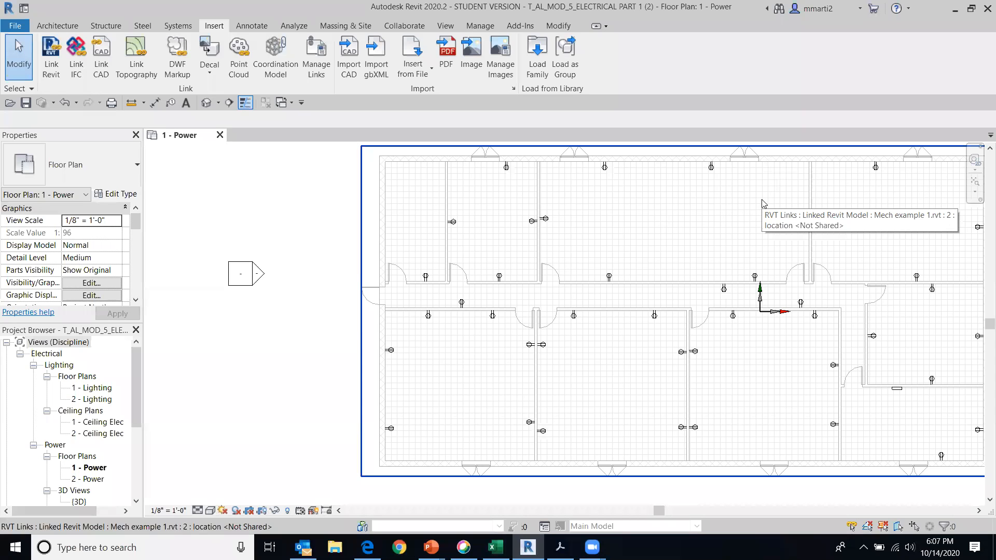
middle_drag(675, 203, 526, 234)
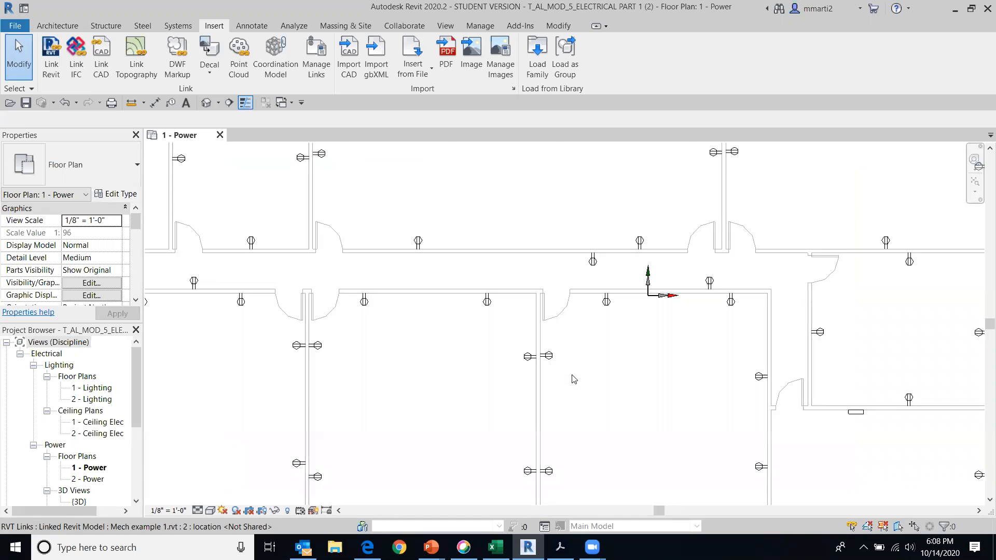
Shift the northern duplex receptacle on the west wall of the southern row's second room slightly south, offsetting it from the receptacle behind it
scroll(576, 376, up, 3)
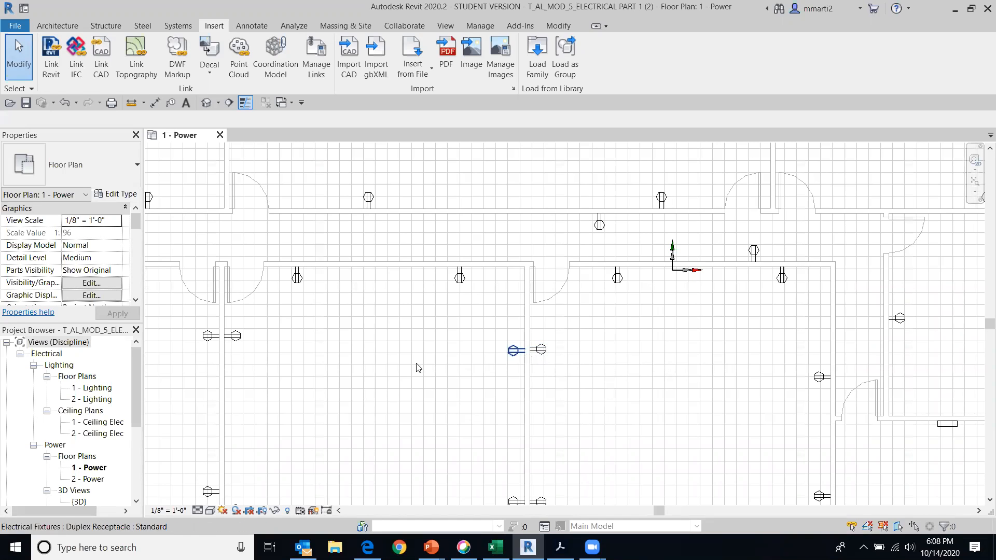
click(236, 337)
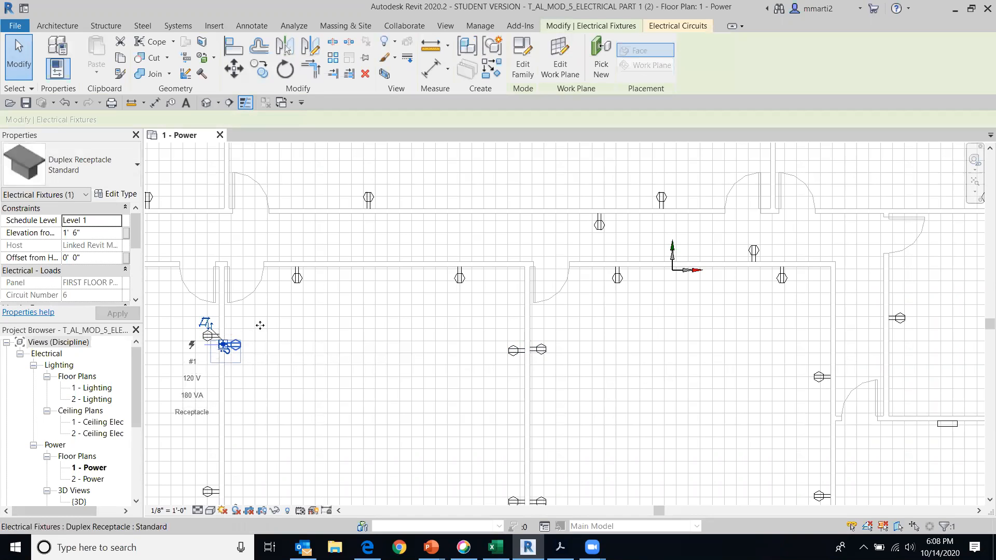
click(294, 369)
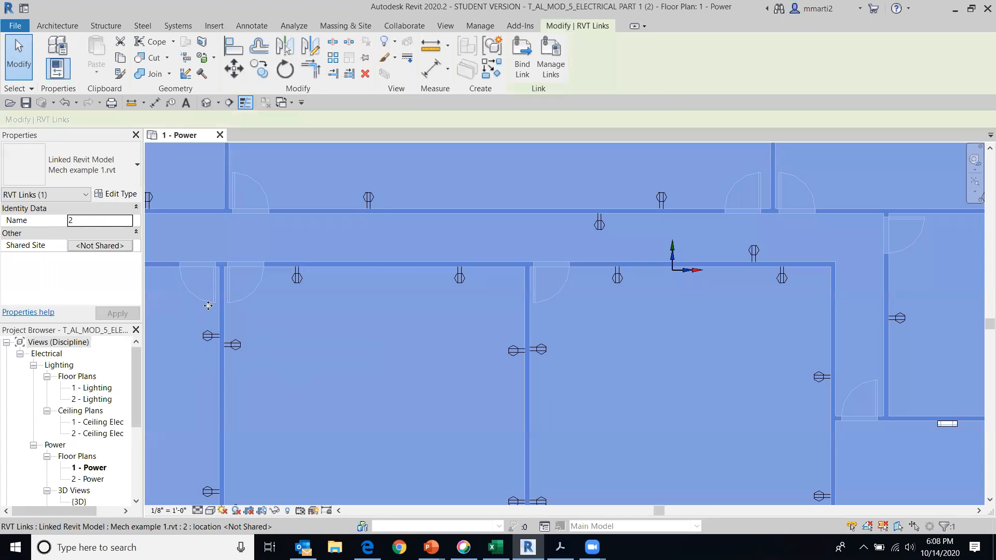
key(Escape)
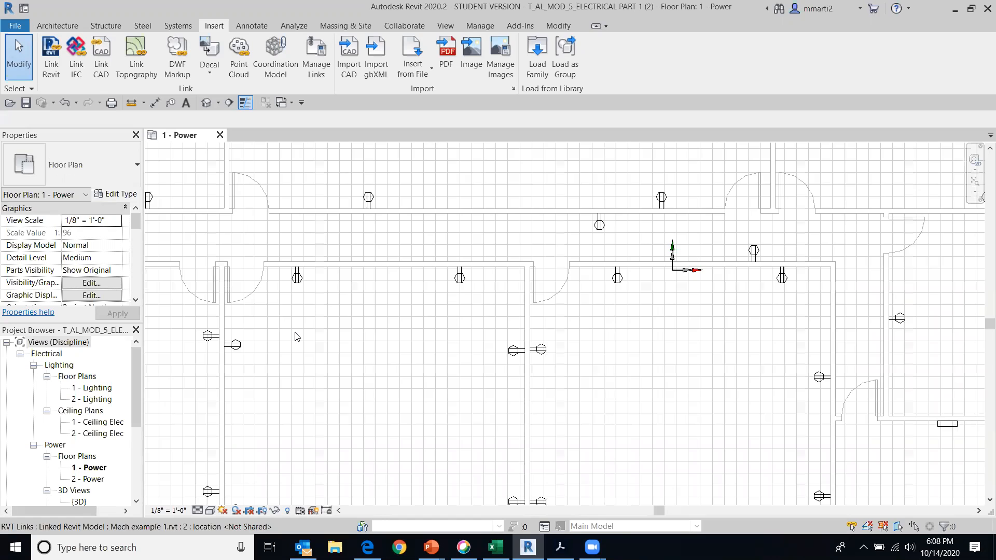
scroll(469, 294, up, 3)
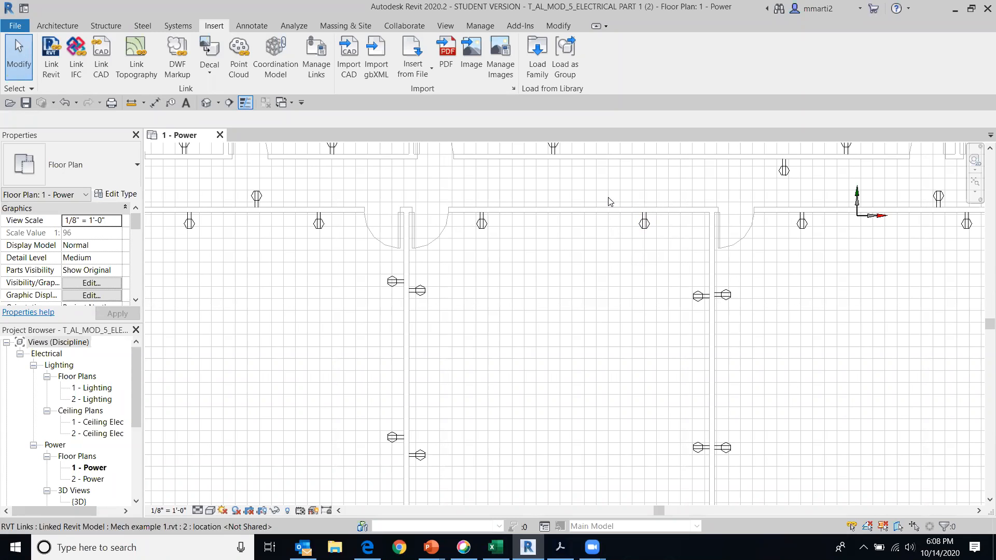
scroll(556, 365, down, 2)
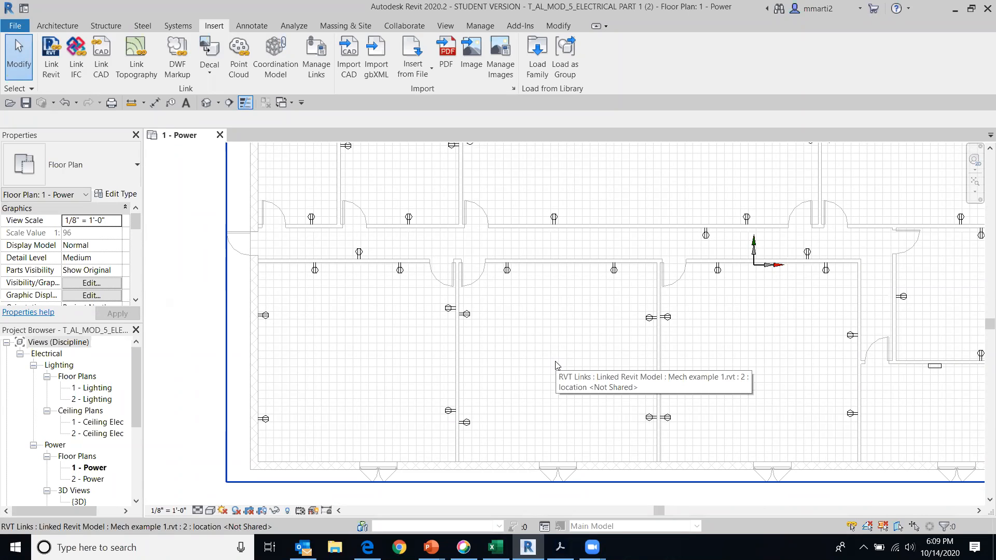
scroll(556, 365, down, 3)
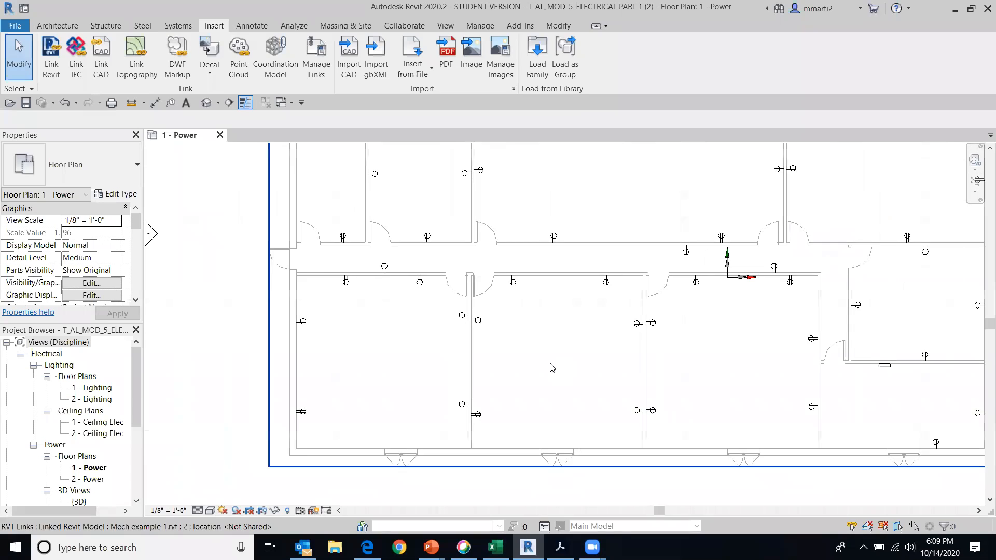
middle_drag(683, 347, 629, 364)
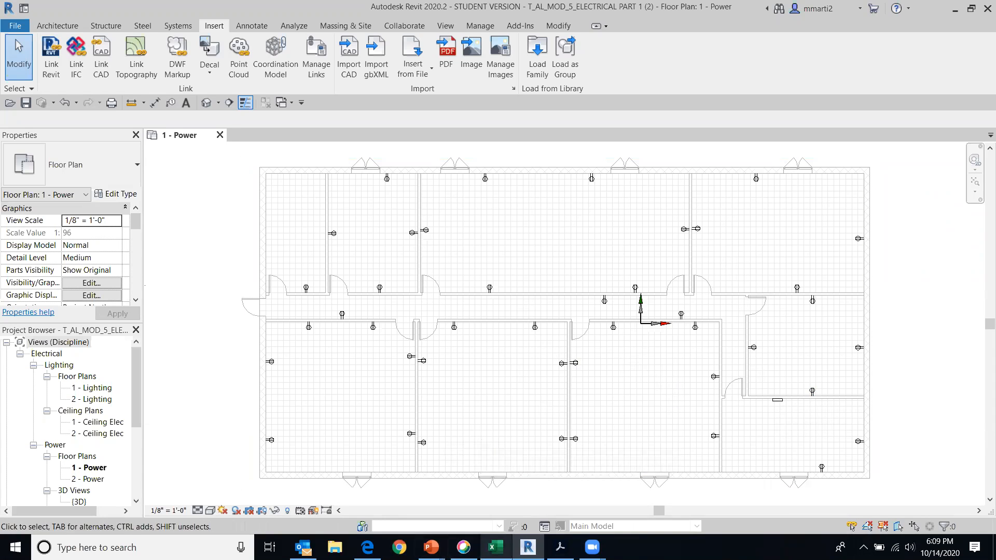
Review the lumen equations on the browser's MOD 6 assignment page and the footcandle table in Lighting Calculation.pdf, enlarged to 125%
click(368, 547)
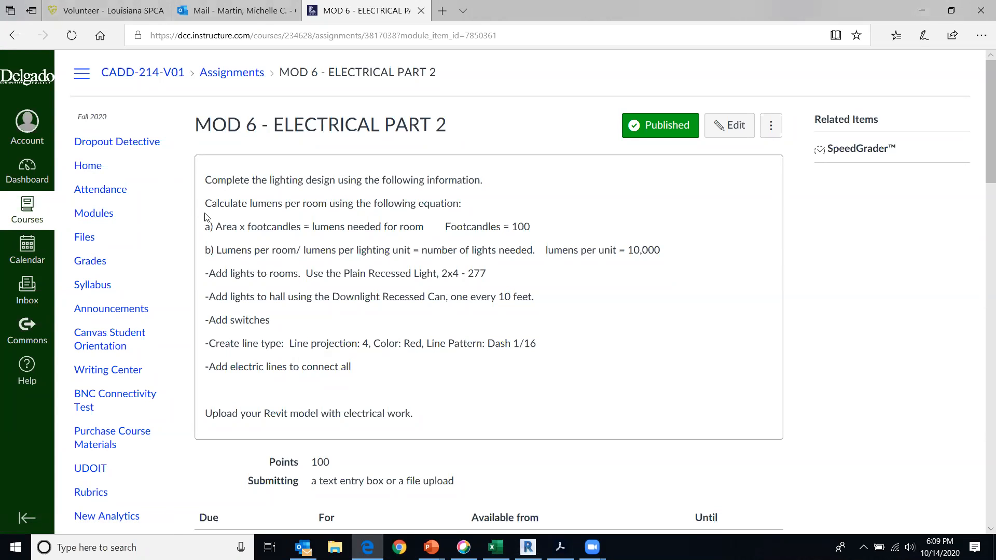
click(560, 548)
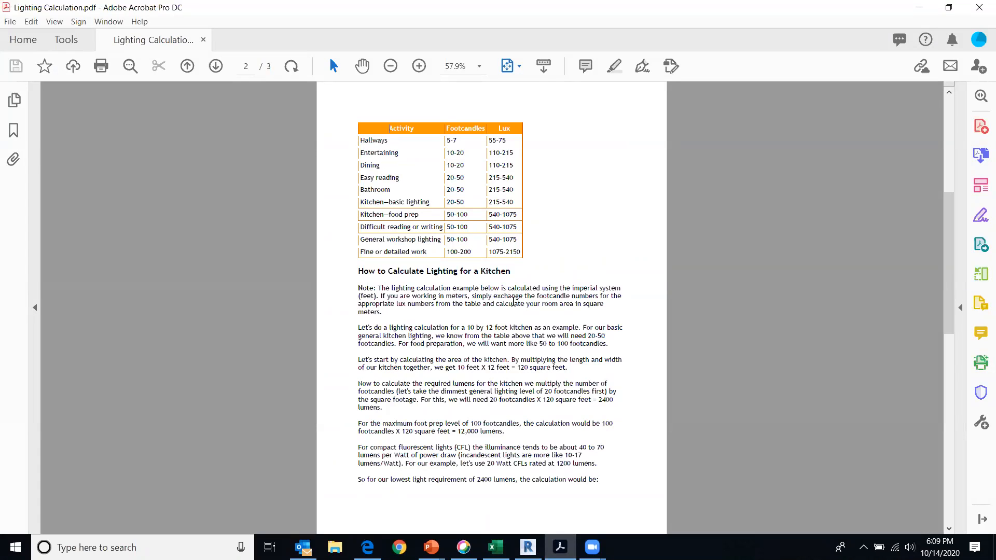
click(419, 65)
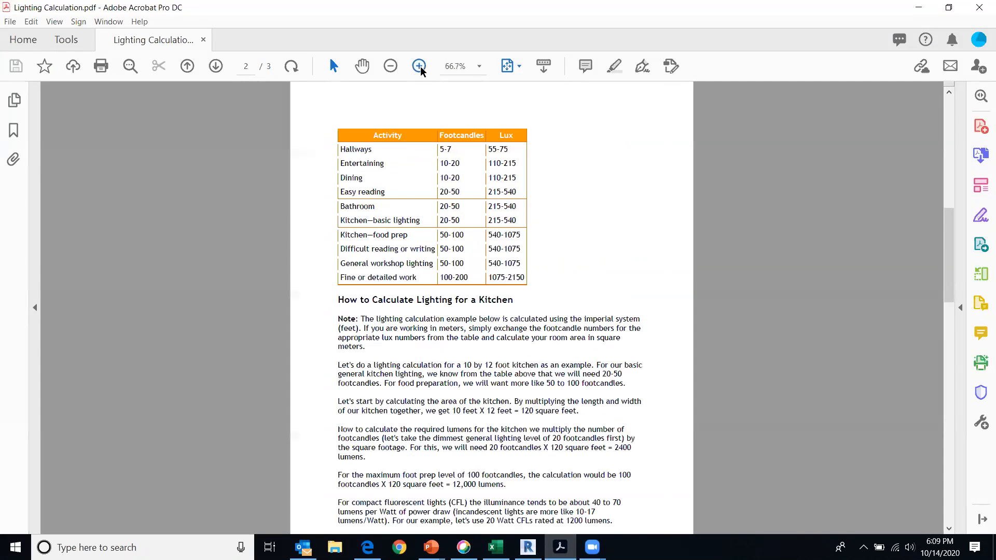
click(420, 66)
click(419, 65)
click(419, 66)
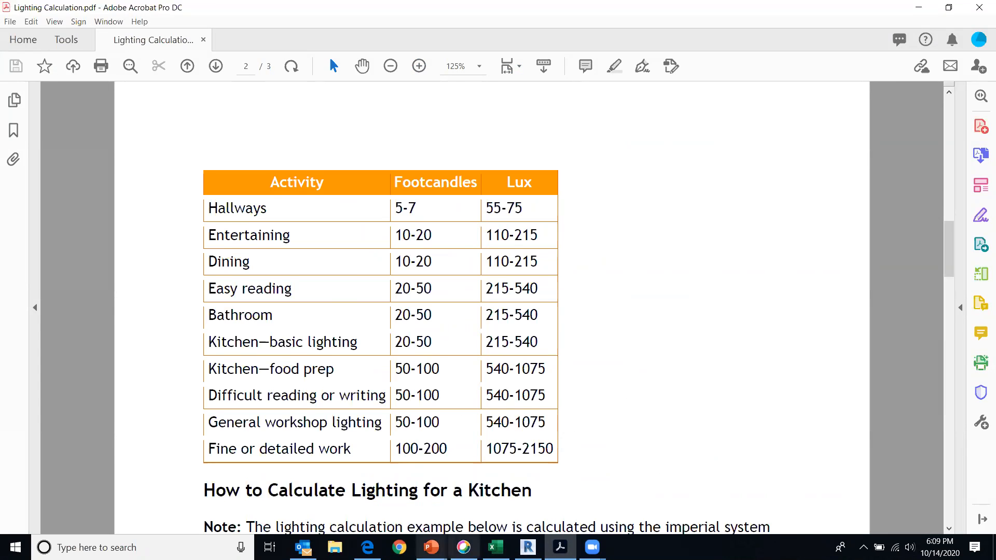
click(367, 548)
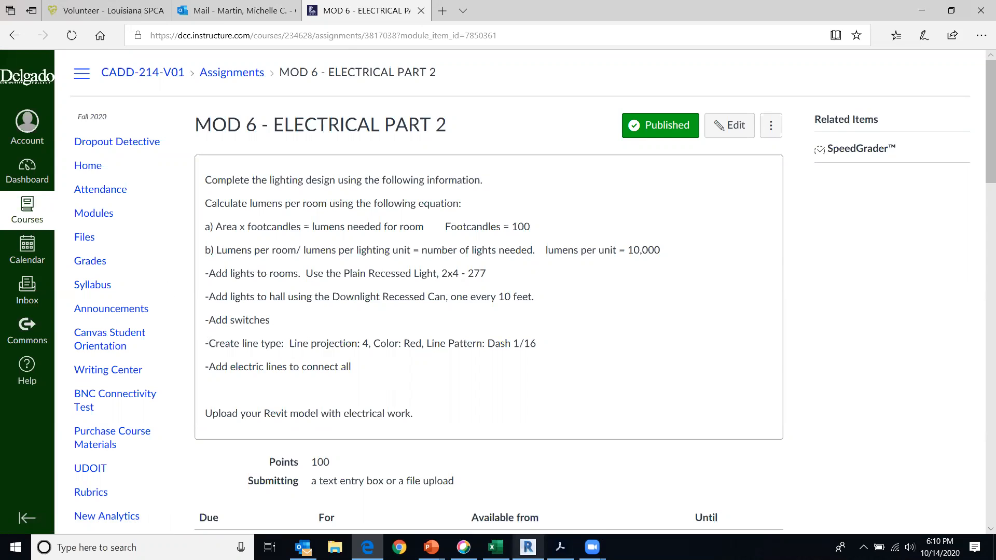
Switch to Revit and measure the inside width of the northwest corner room along its north wall
click(528, 547)
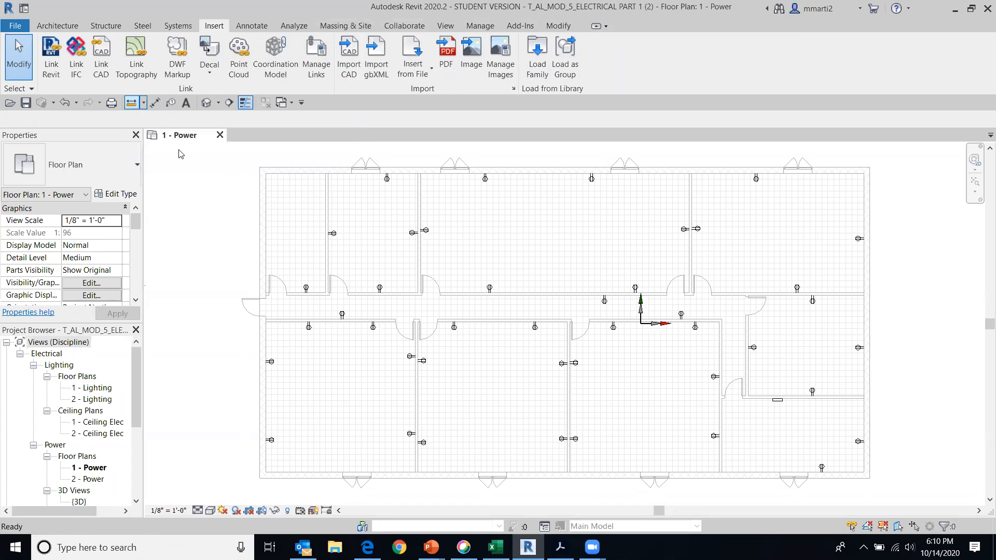
click(130, 103)
scroll(243, 181, up, 4)
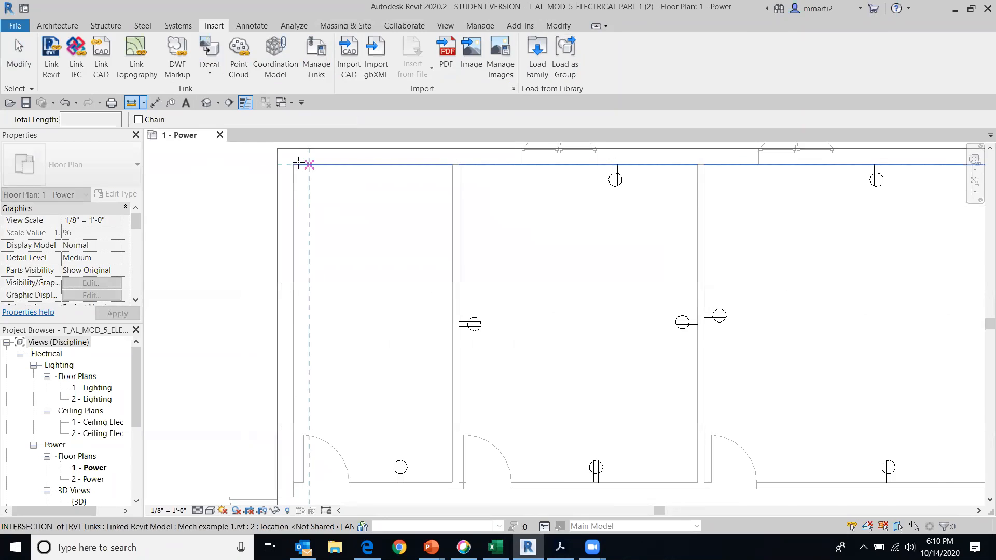
scroll(307, 164, up, 1)
click(293, 164)
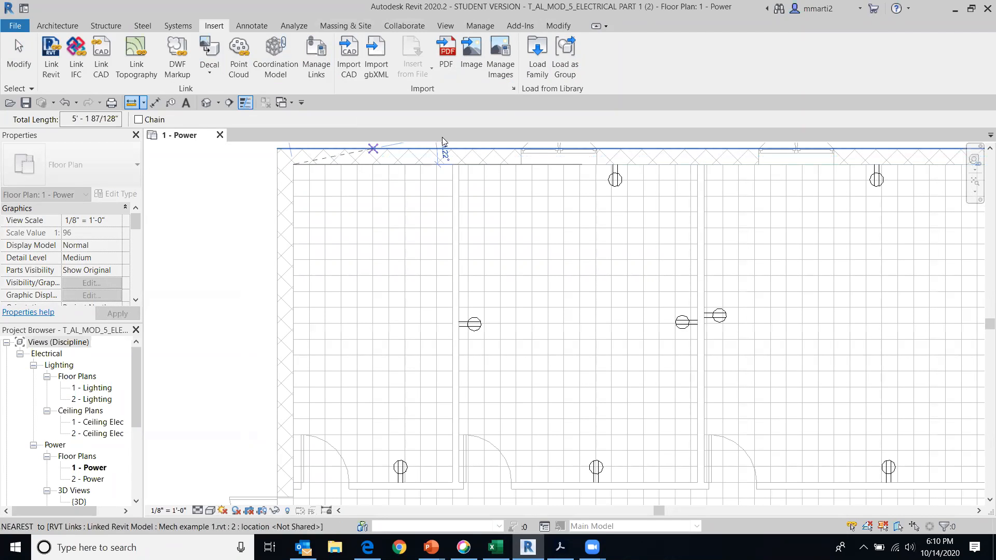
click(453, 165)
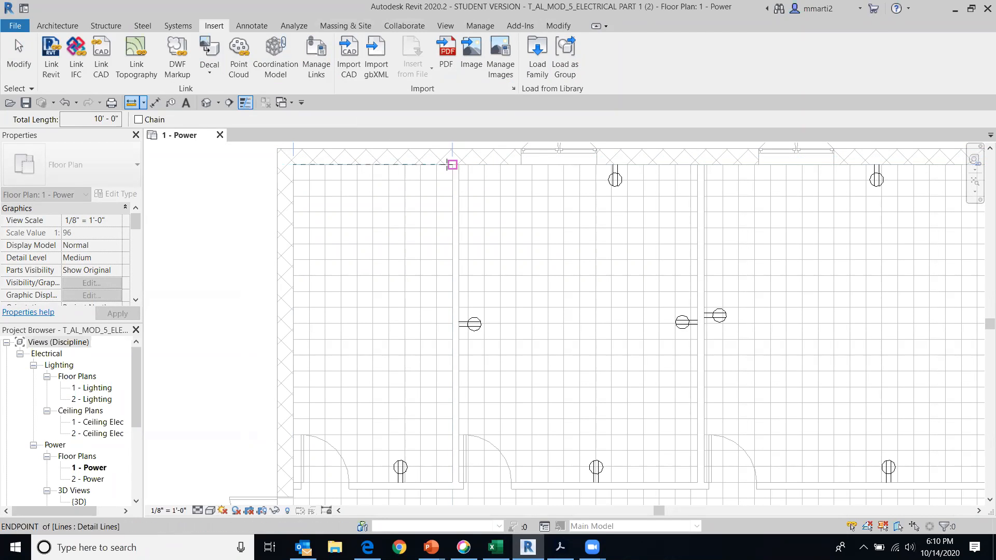
Measure the inside depth of the northwest corner room along its east wall and end the measurement
scroll(452, 166, down, 2)
middle_drag(452, 195, 423, 268)
scroll(423, 267, down, 1)
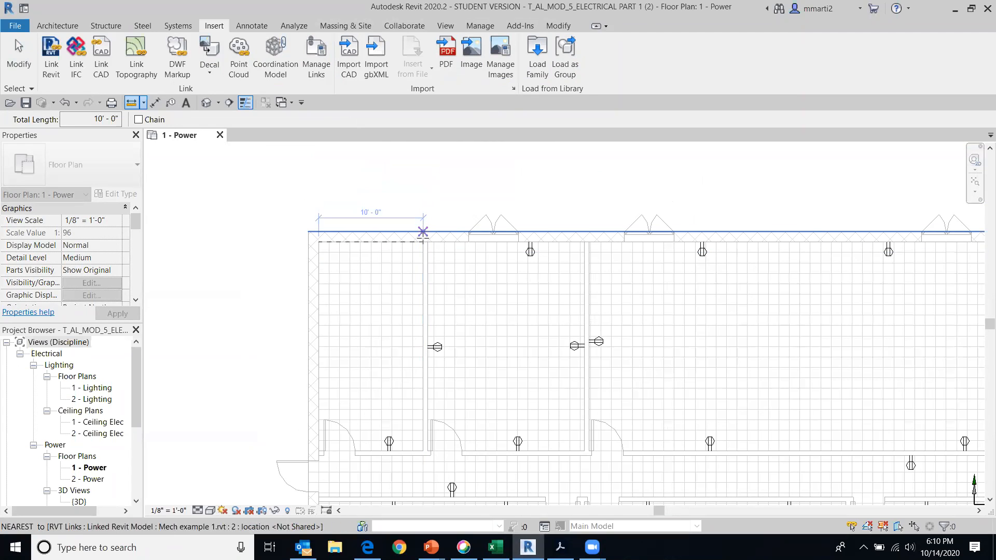
click(423, 241)
click(423, 450)
middle_drag(329, 300, 360, 203)
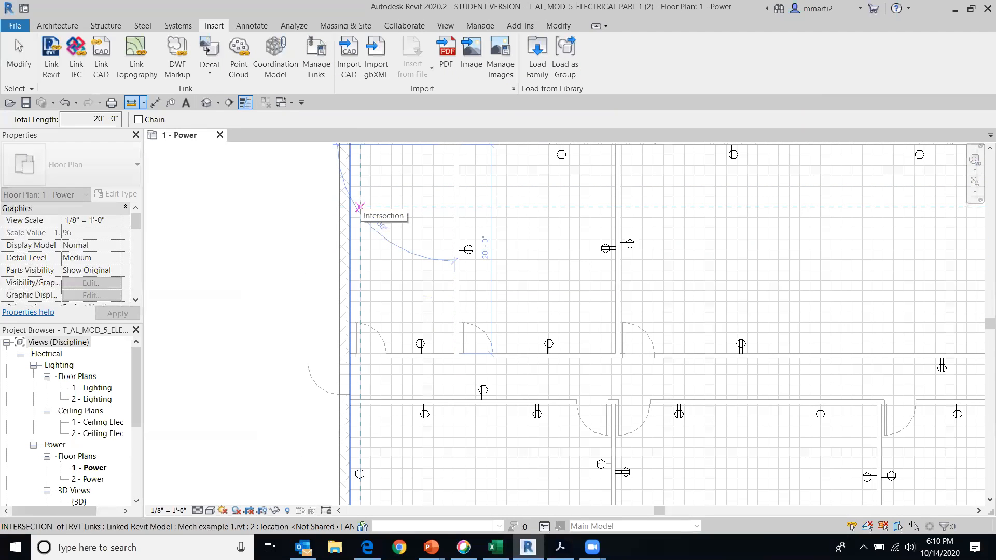
scroll(596, 233, down, 2)
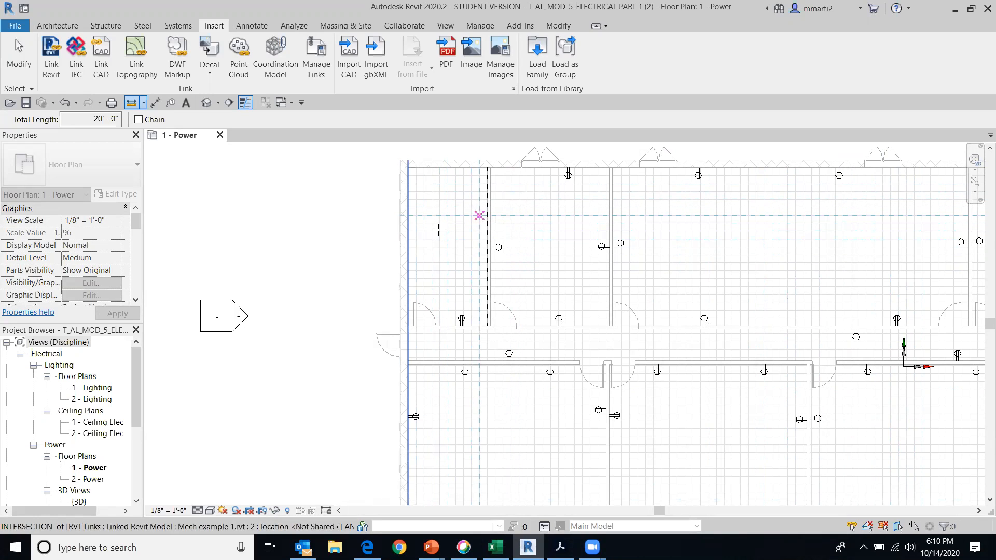
key(Escape)
key(Escape)
Open the 1 - Lighting floor plan view
click(104, 388)
double_click(104, 388)
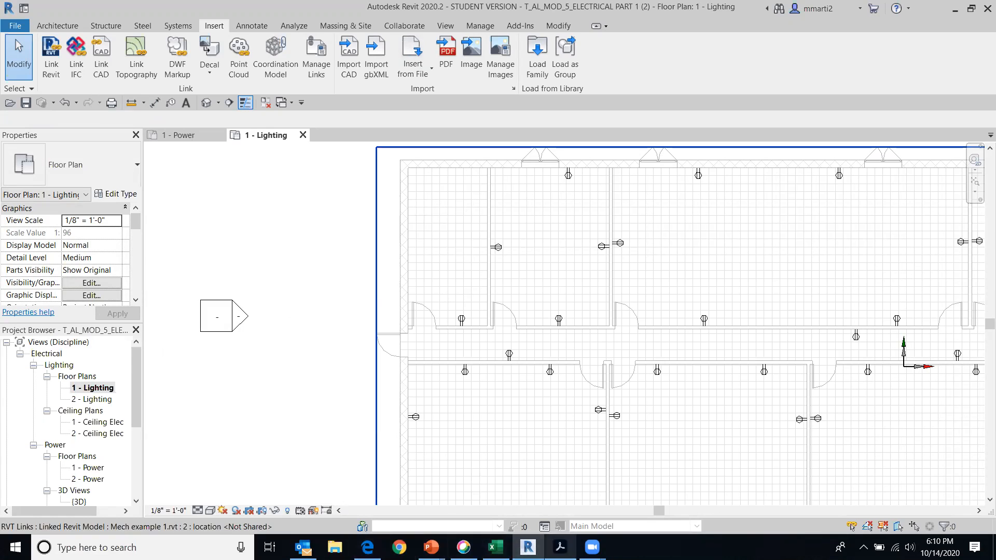
Find and launch Word, and place the cursor in a new blank document
click(136, 548)
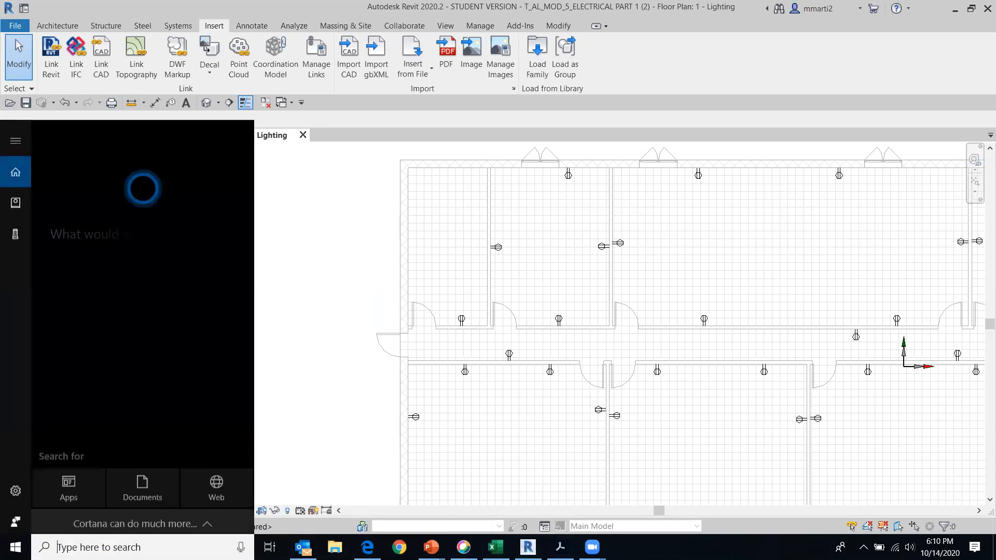
text(w)
click(104, 200)
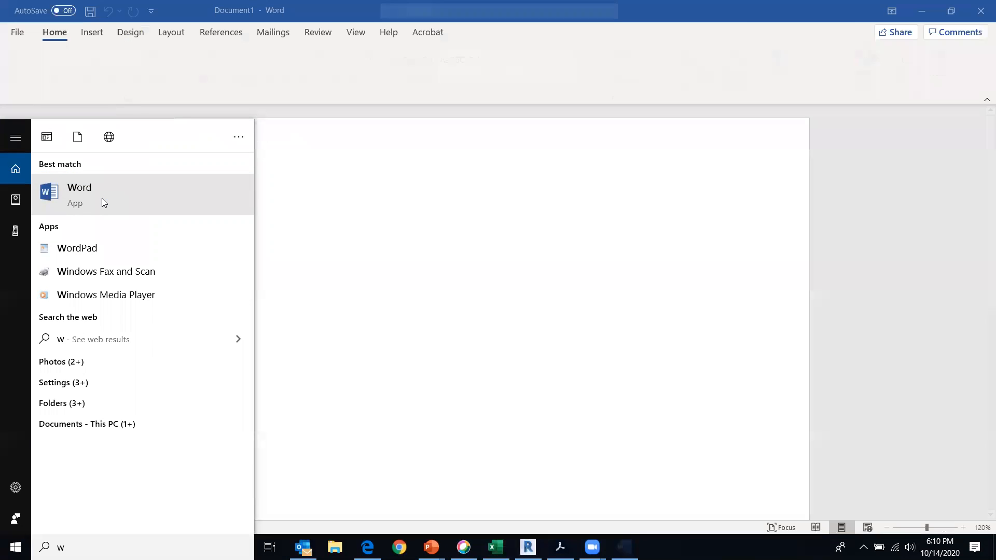
click(392, 231)
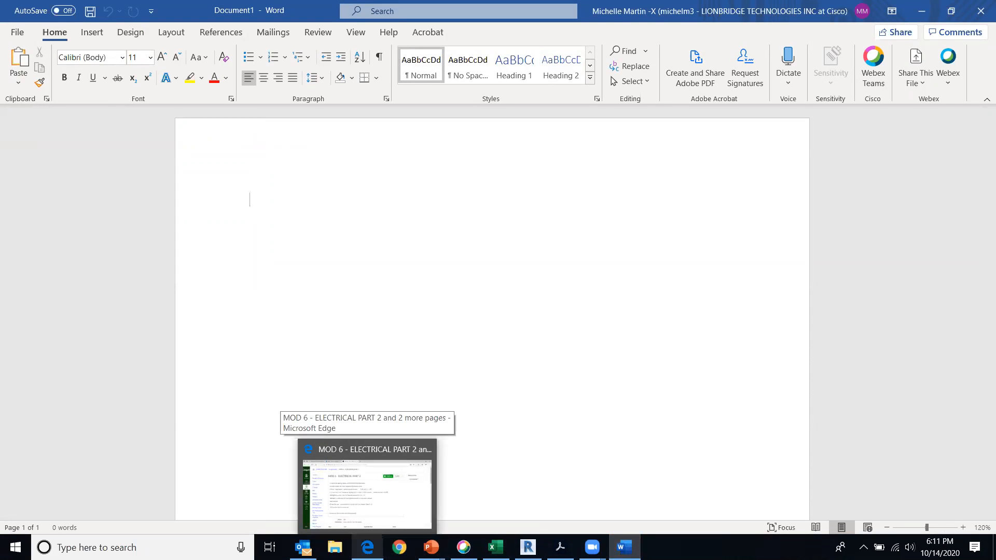
Switch to Lighting Calculation.pdf and read the footcandle definitions, the activity table and the method for calculating required lumens
click(560, 547)
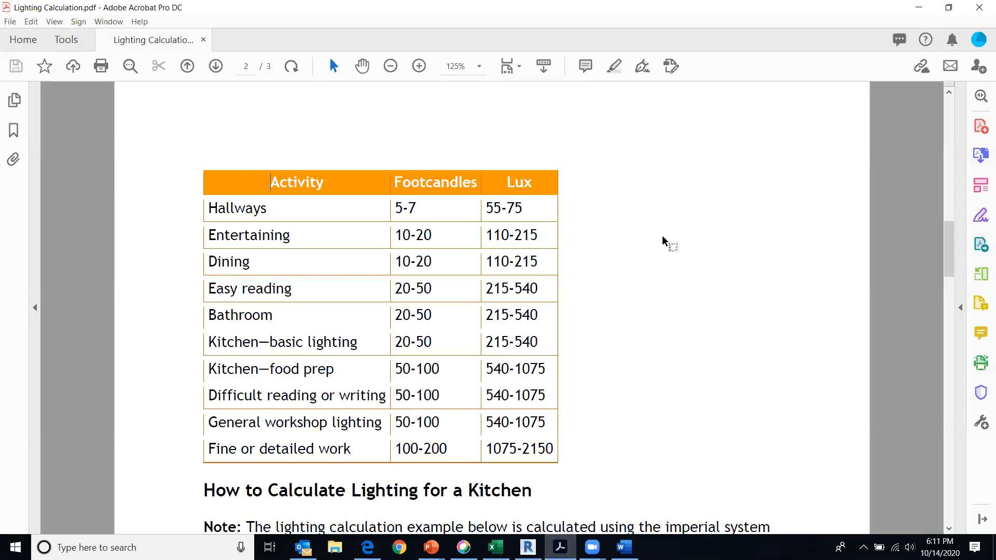
scroll(662, 243, up, 5)
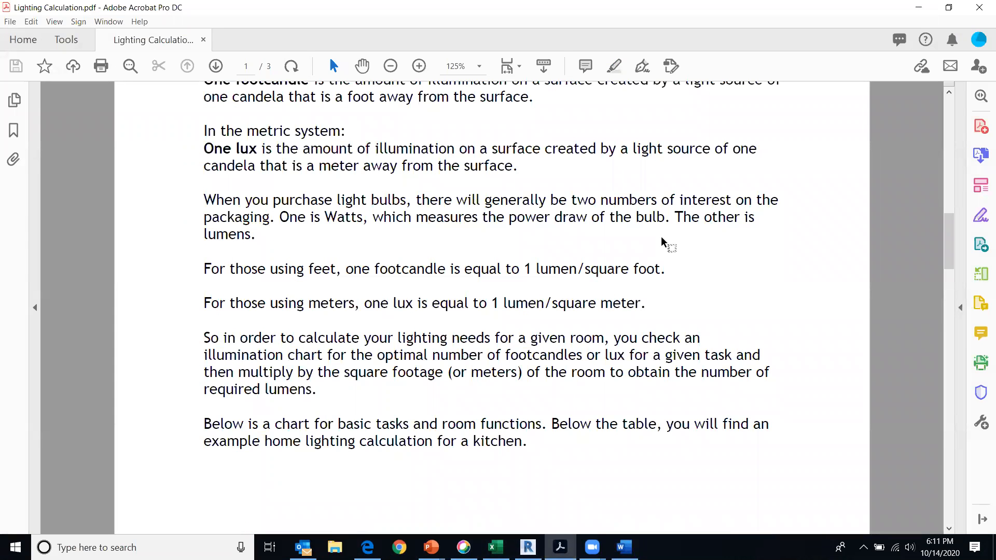
scroll(662, 243, down, 5)
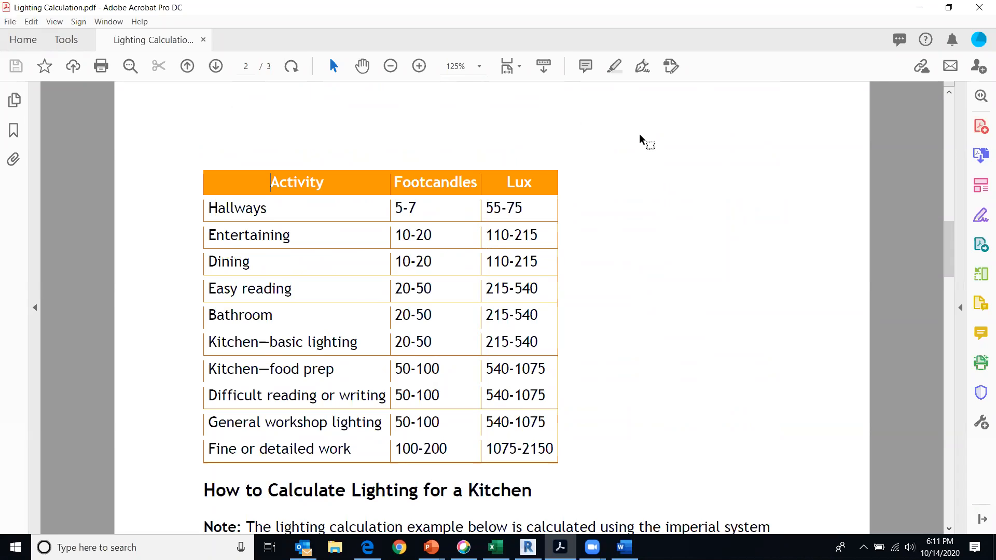
scroll(699, 278, down, 1)
scroll(699, 280, down, 3)
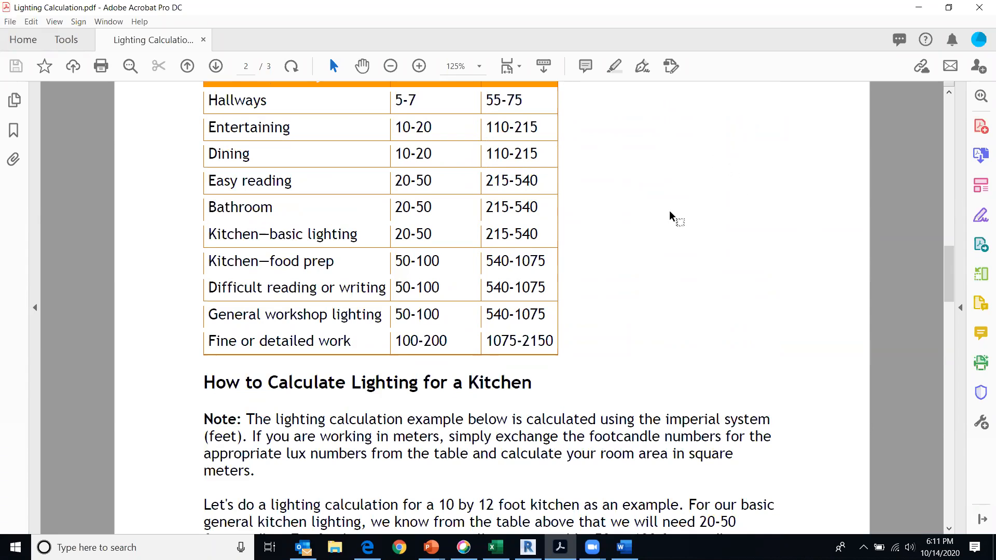
scroll(670, 218, up, 1)
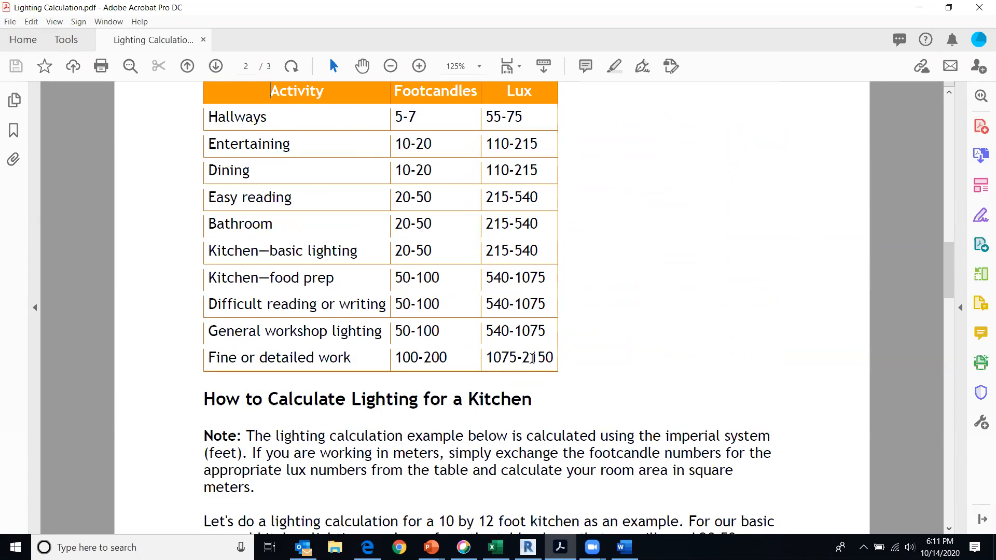
scroll(761, 280, up, 10)
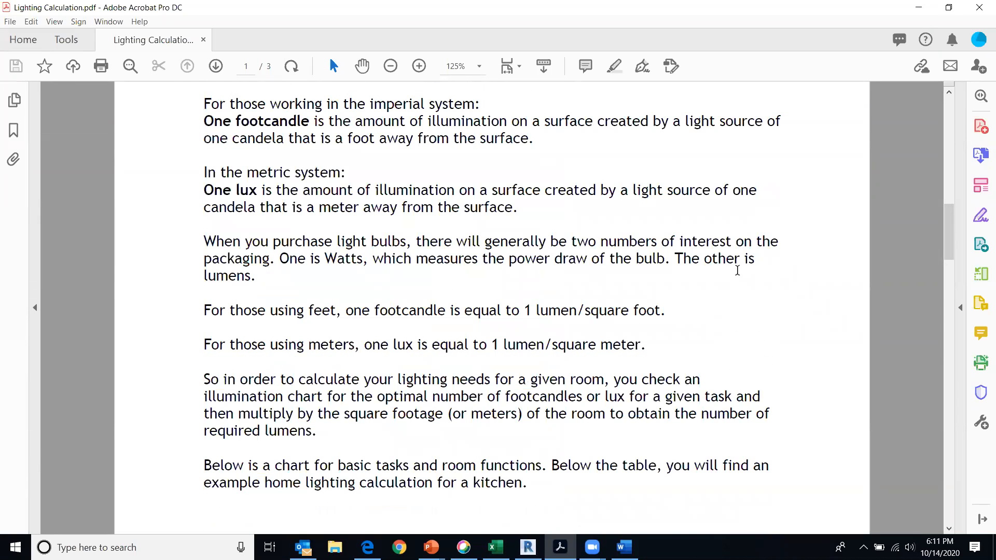
Read the footcandle activity table and the kitchen lighting calculation example in Lighting Calculation.pdf
scroll(735, 278, down, 1)
scroll(735, 278, down, 2)
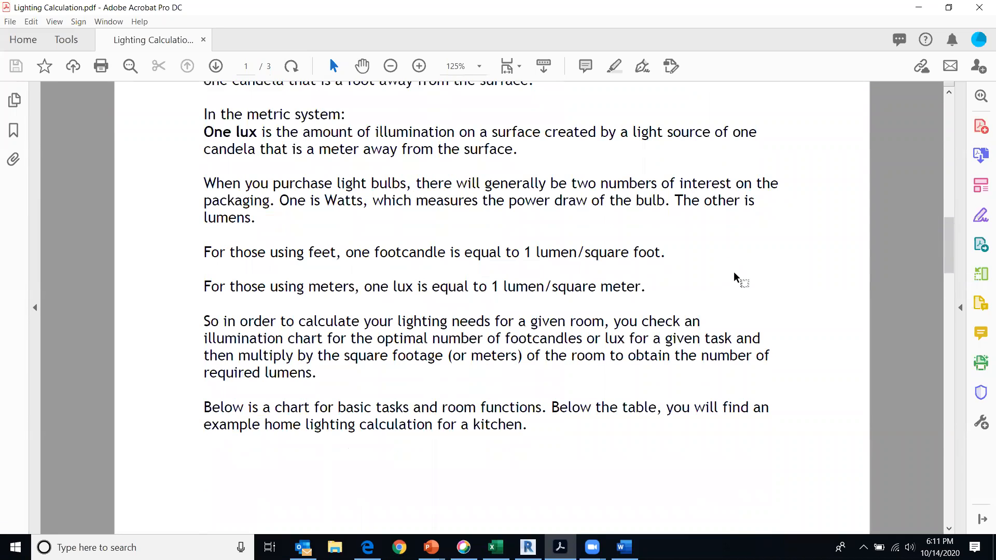
scroll(735, 276, down, 10)
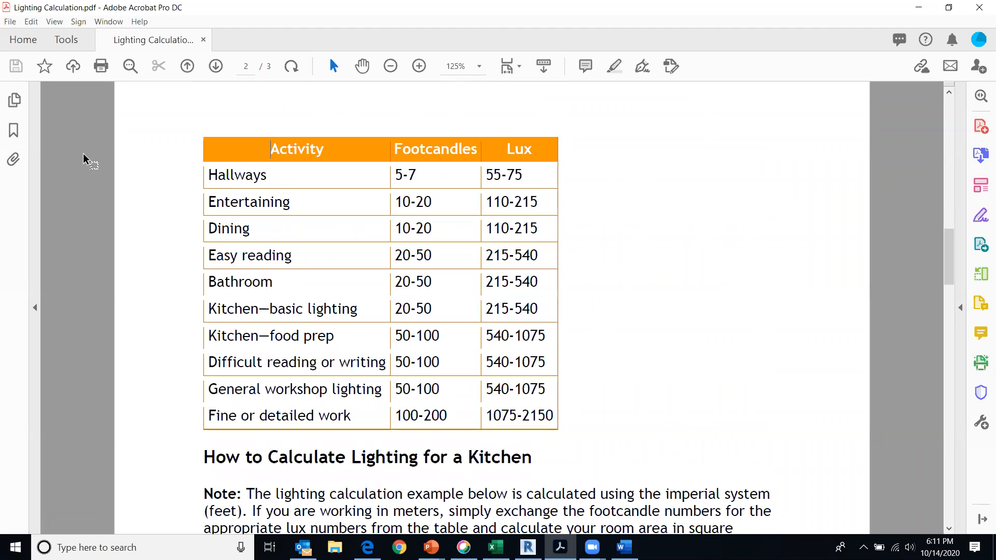
click(260, 168)
scroll(566, 346, up, 6)
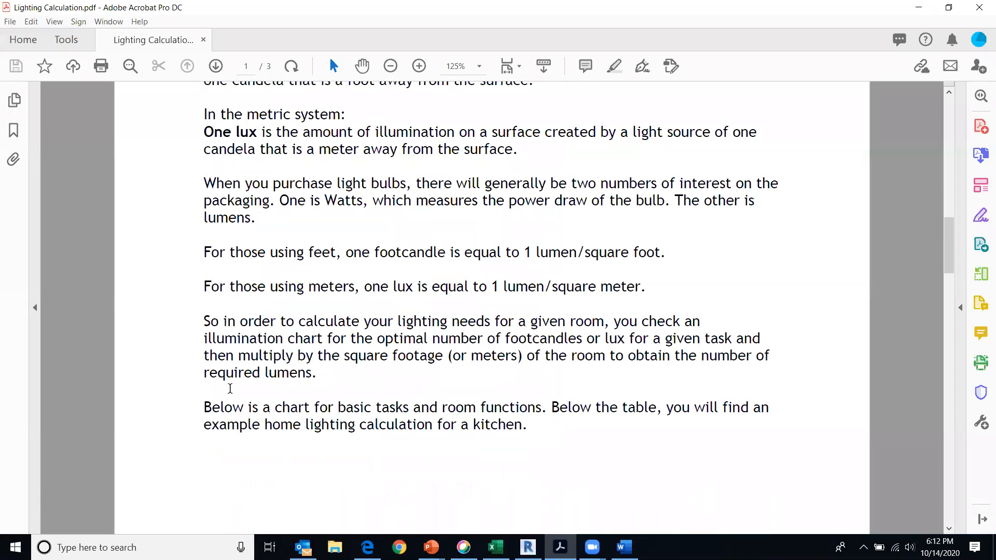
scroll(567, 316, down, 6)
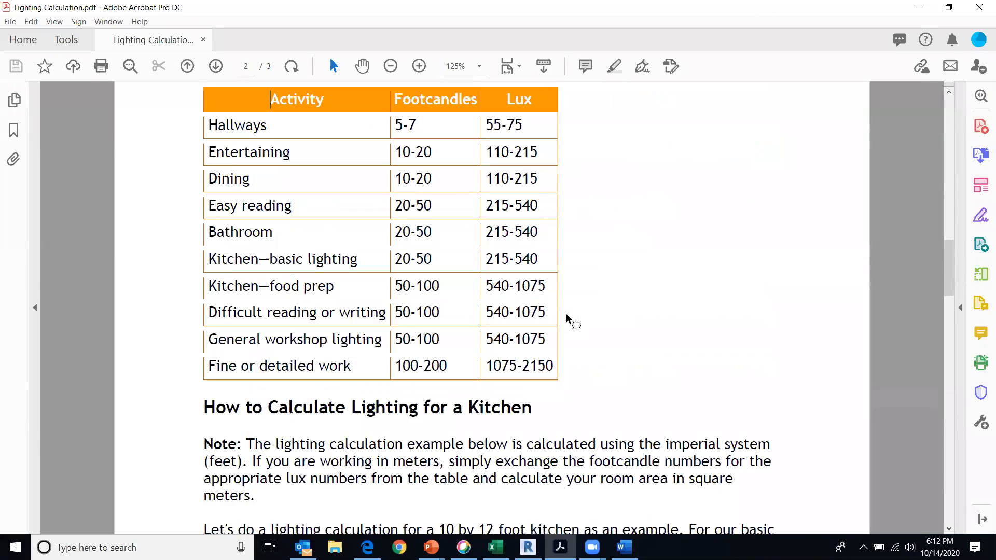
scroll(567, 316, down, 5)
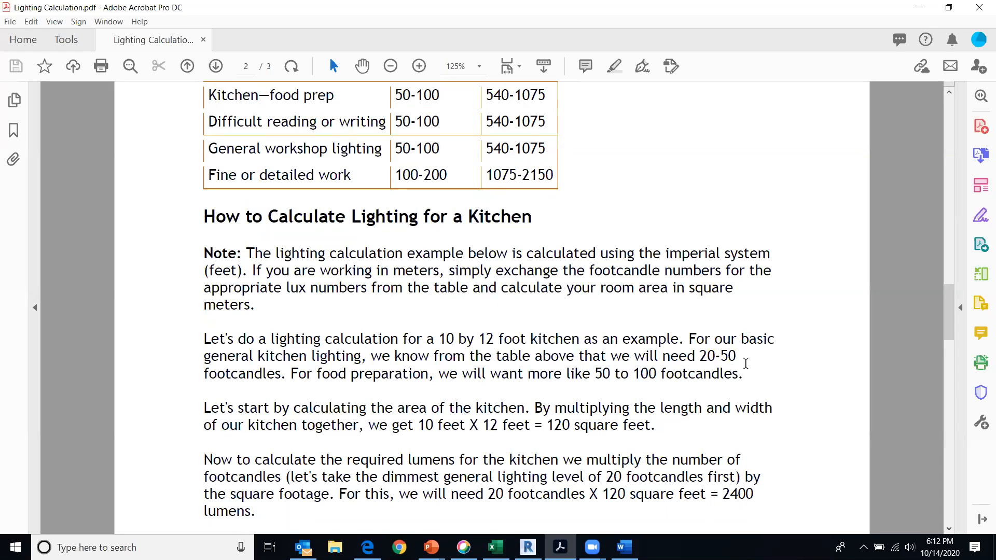
scroll(600, 283, up, 3)
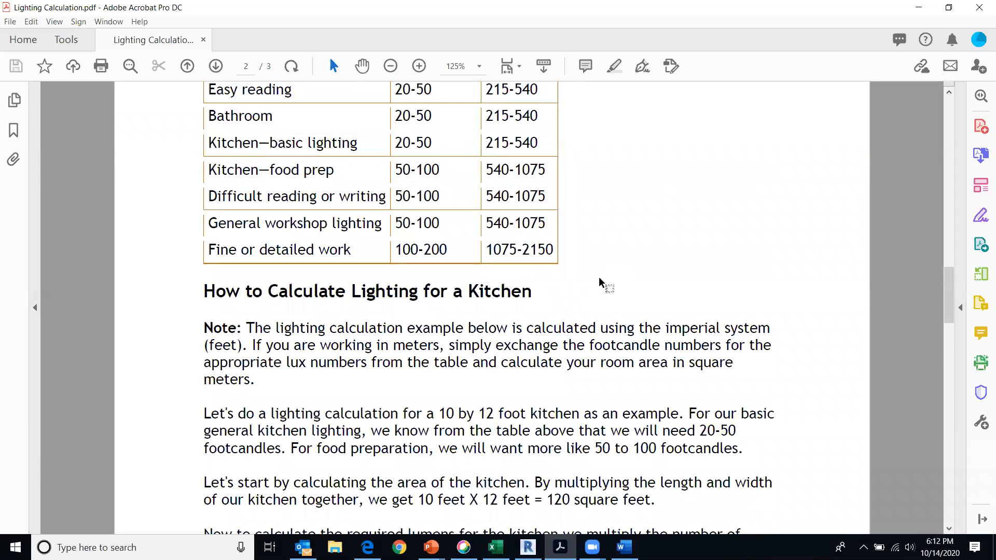
scroll(277, 144, up, 2)
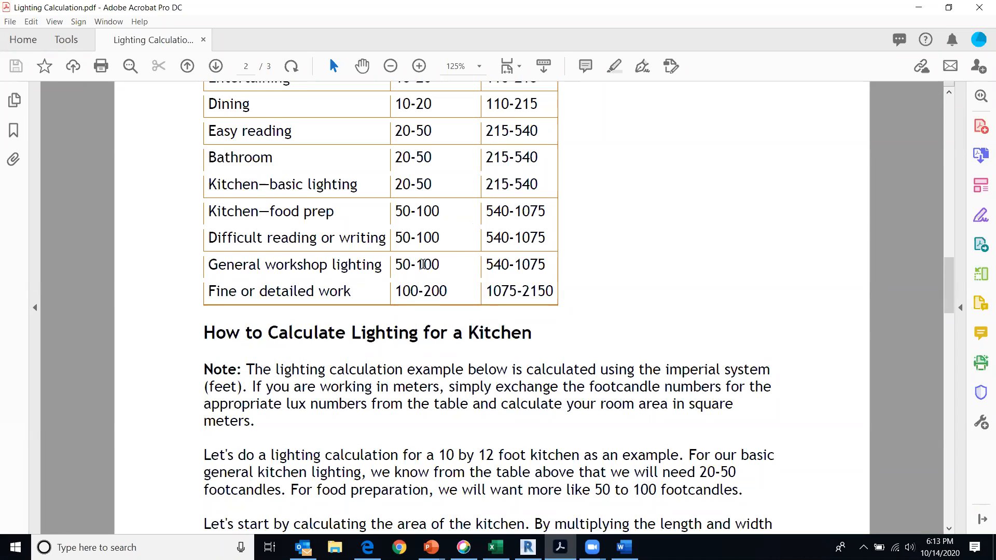
Check the MOD 6 - ELECTRICAL PART 2 assignment in the browser, and return to the PDF's kitchen example to read its area and lumens calculations
drag(352, 332, 428, 490)
click(367, 547)
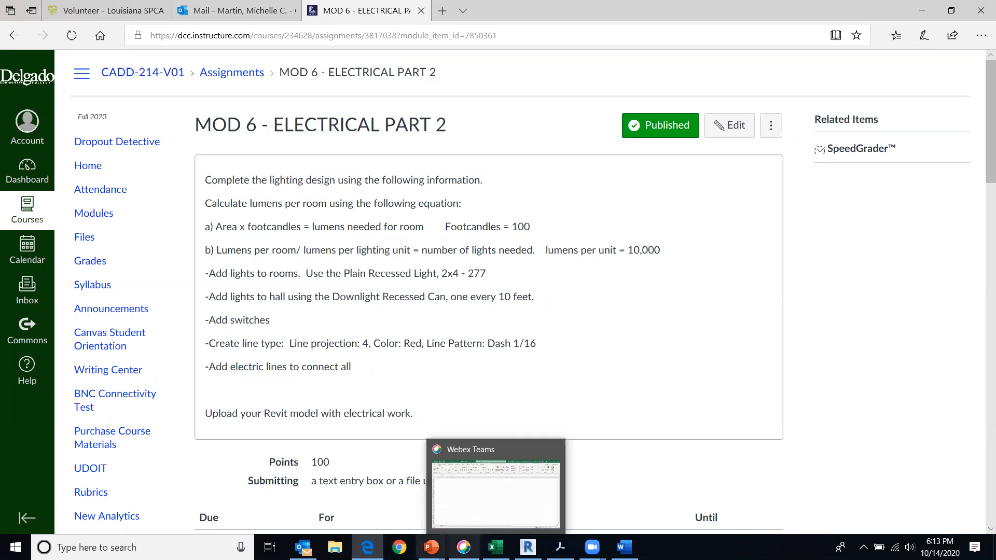
mouse_move(368, 547)
click(560, 547)
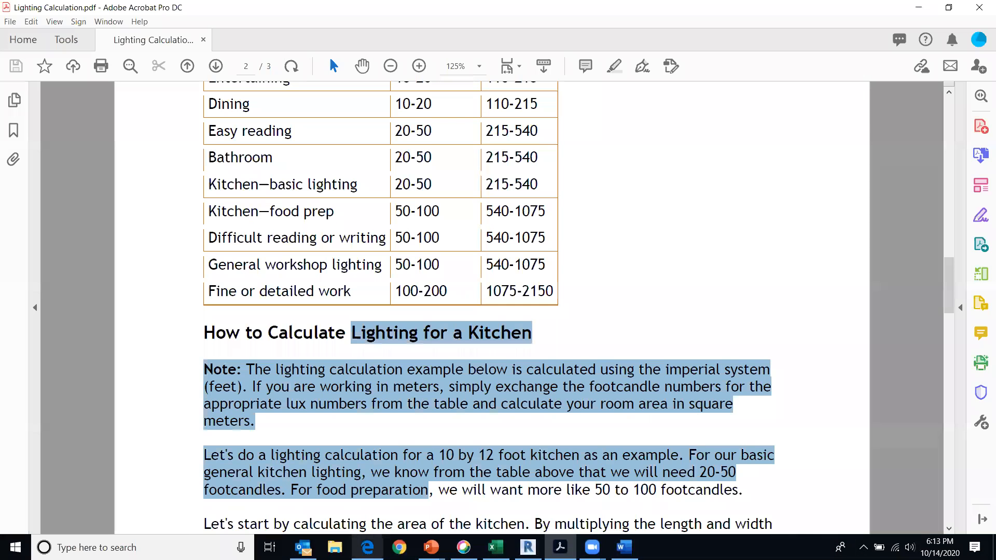
scroll(690, 254, down, 3)
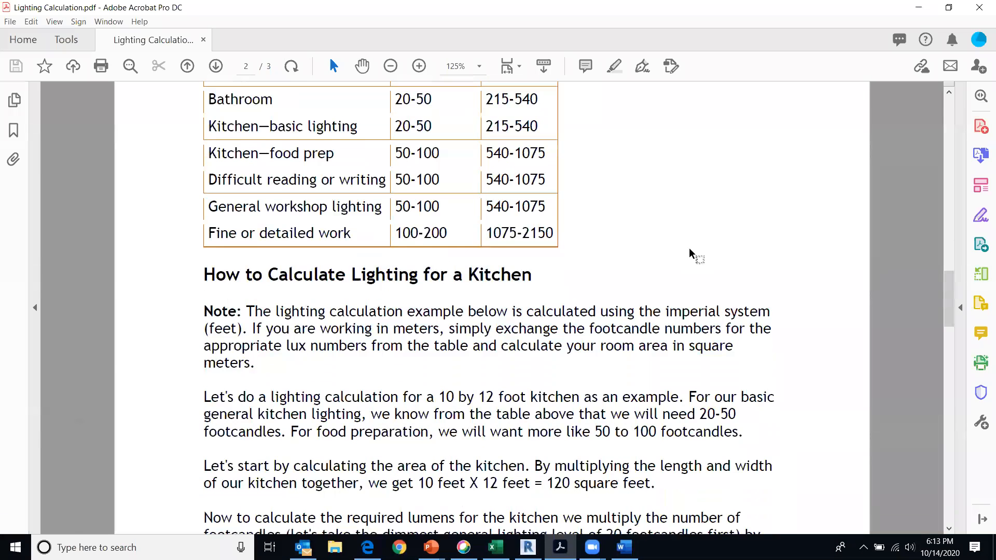
scroll(684, 291, down, 4)
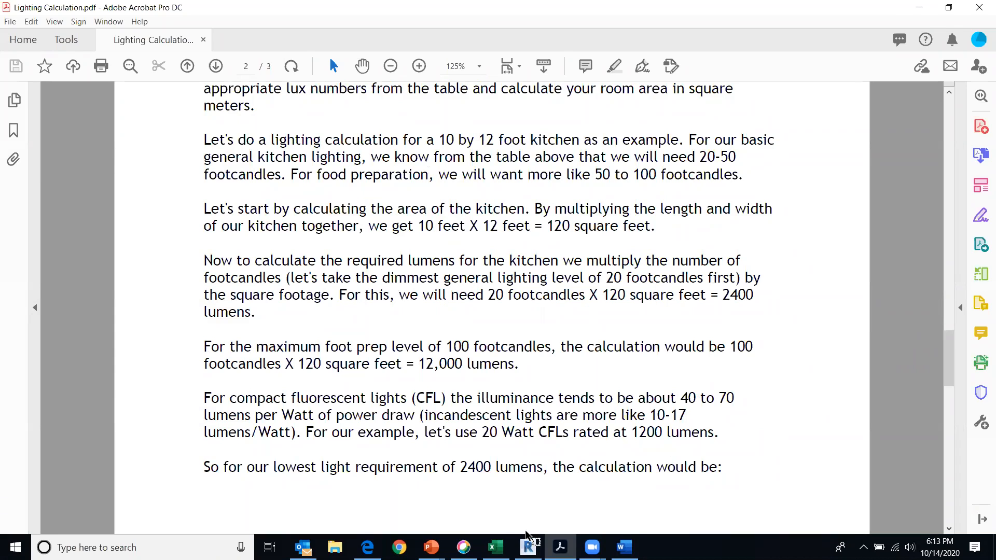
Switch to the blank Word document and write the room area line "10x20 = 200 sq ft area"
click(623, 543)
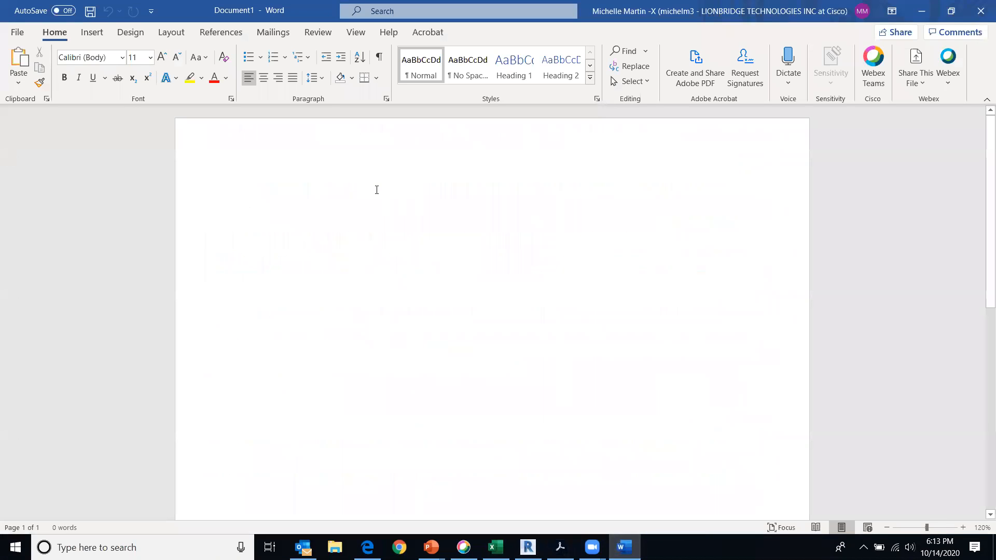
text(10)
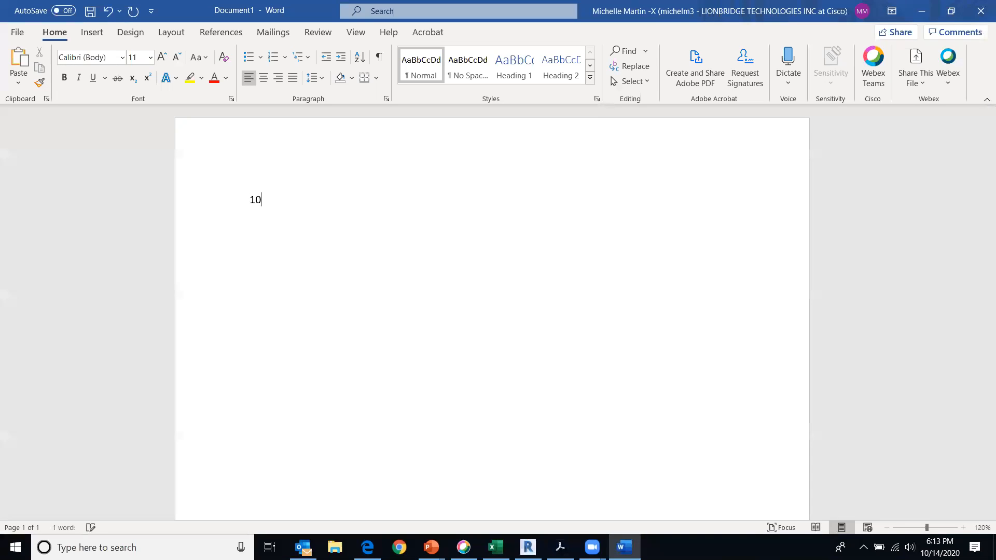
text(x20 = 200 sq ft area)
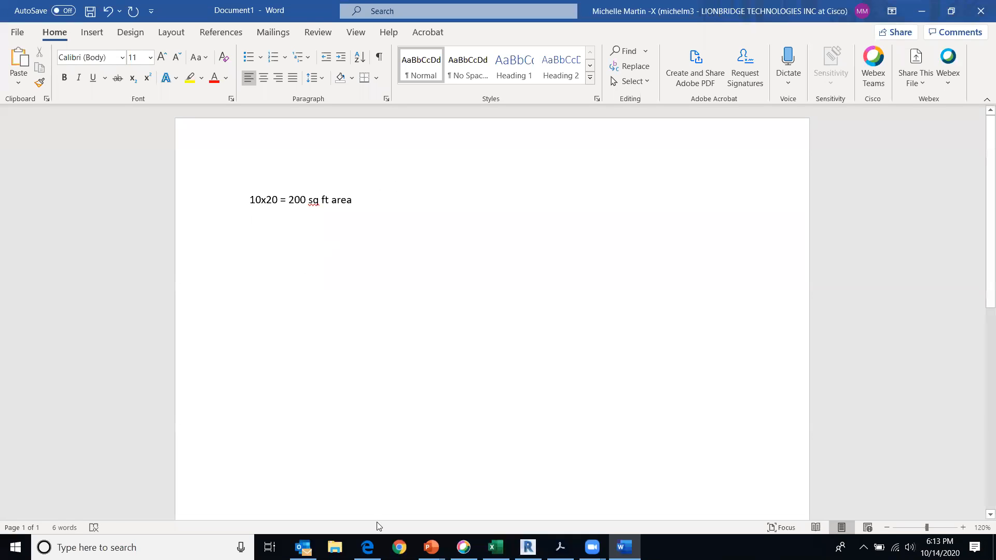
Check the lumens equation in the browser assignment, and start a second line in the Word document with "200x"
click(367, 547)
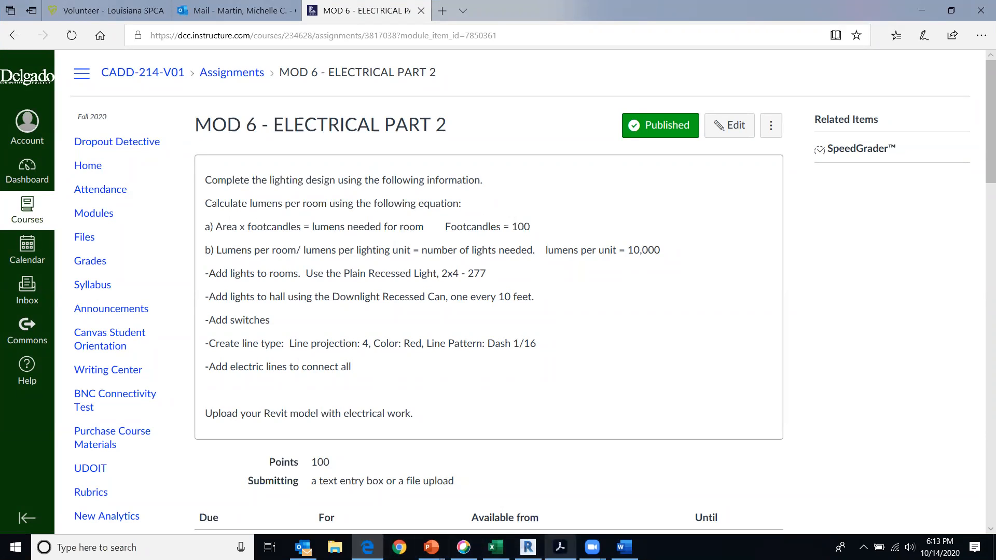
click(624, 548)
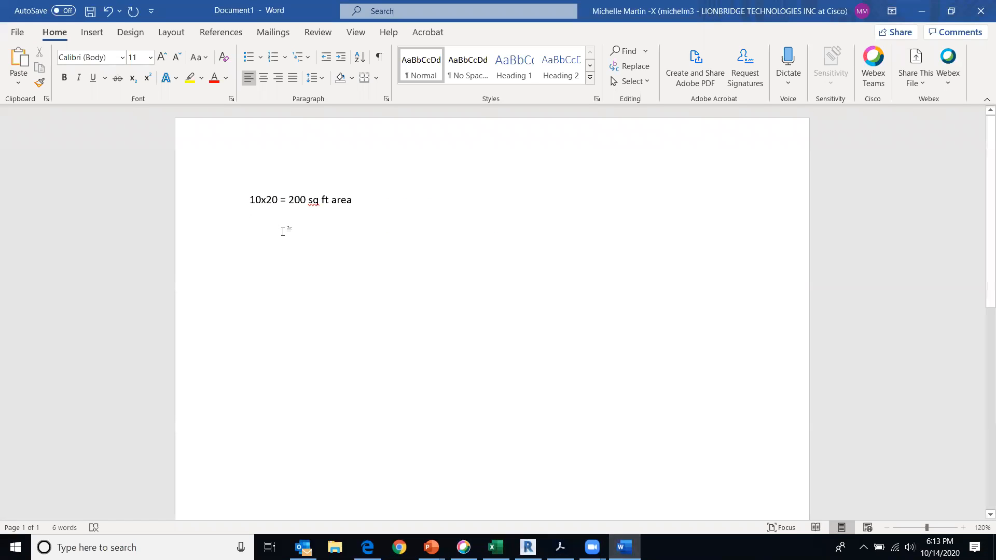
text(200)
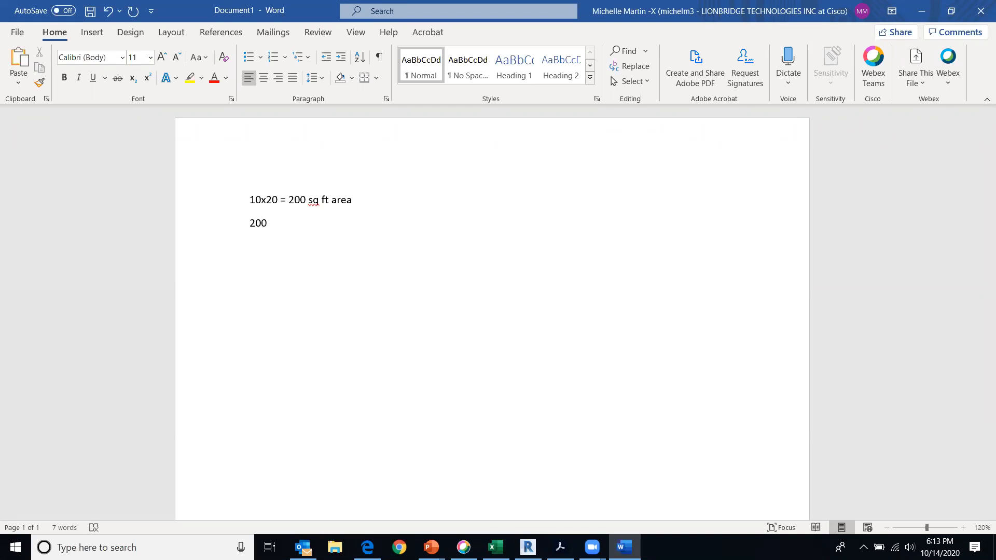
text(x)
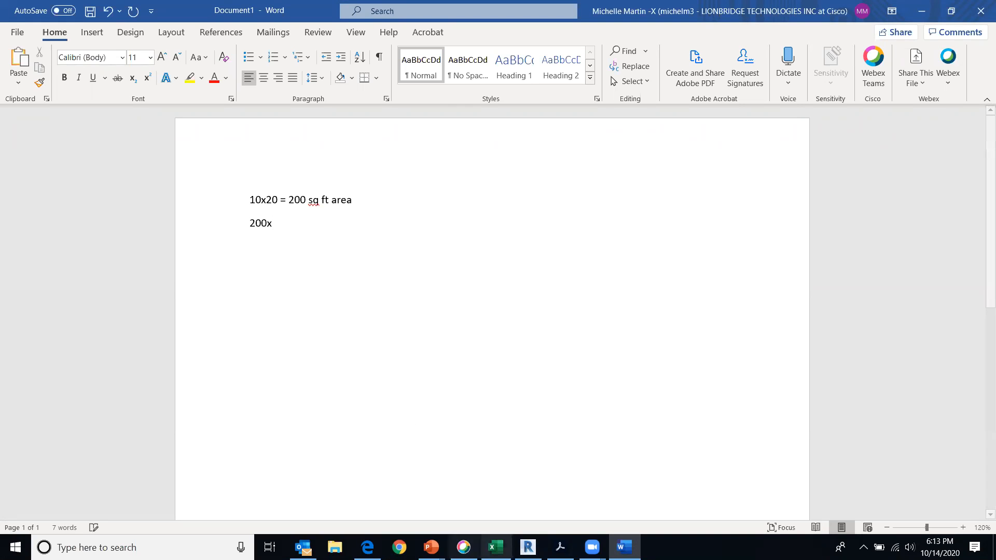
Review the footcandle levels in Lighting Calculation.pdf, and complete the second Word line as "200x100 = 20,000"
click(560, 547)
scroll(545, 326, up, 5)
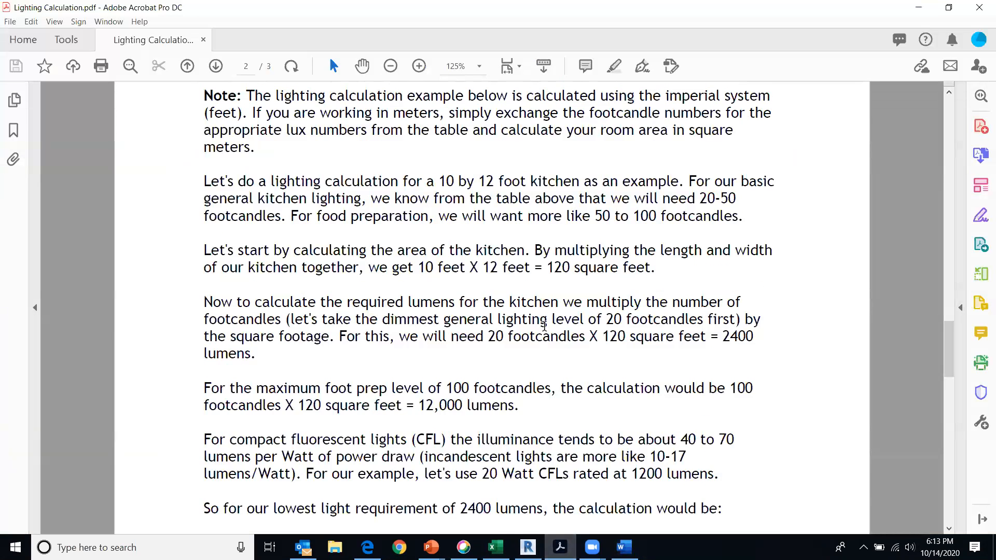
scroll(545, 326, up, 3)
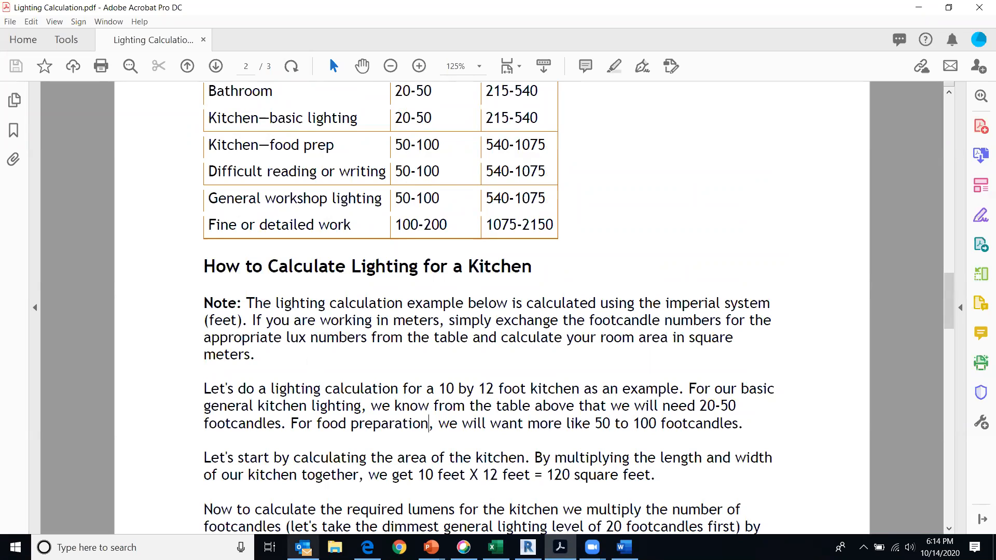
mouse_move(303, 547)
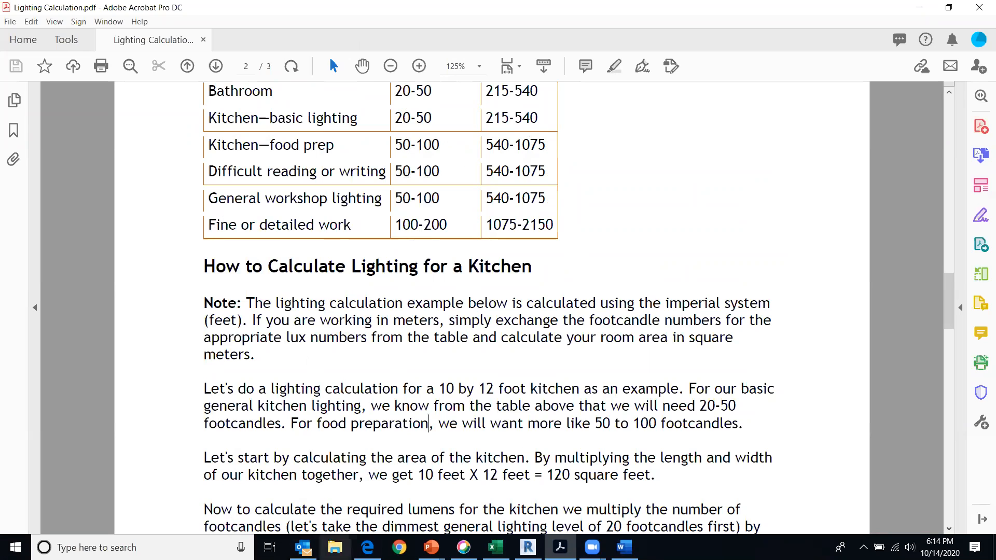
mouse_move(368, 547)
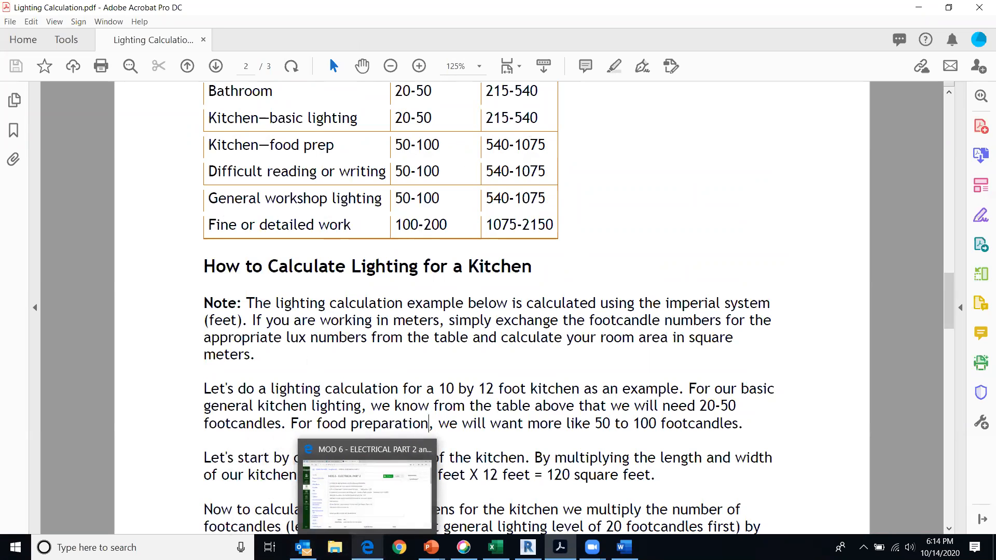
click(624, 547)
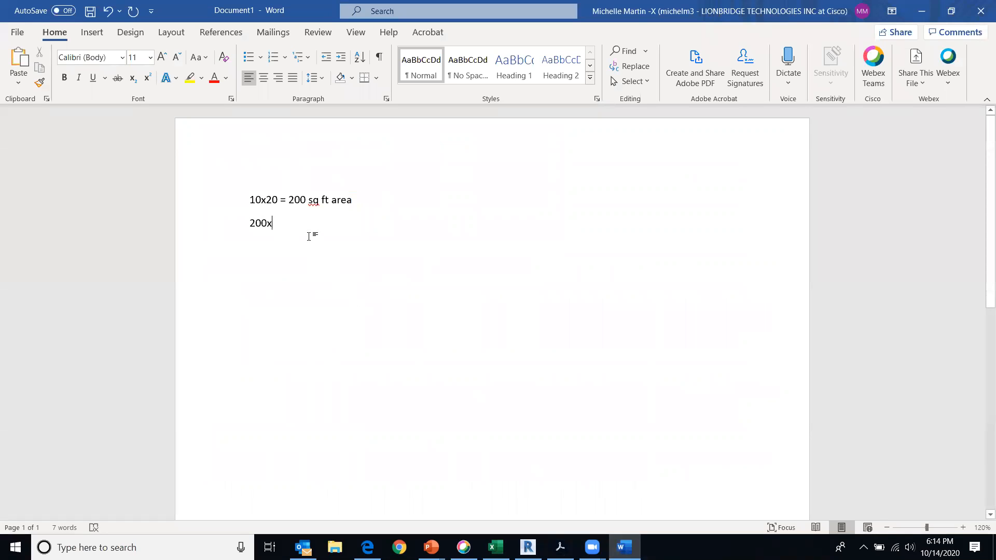
text(100)
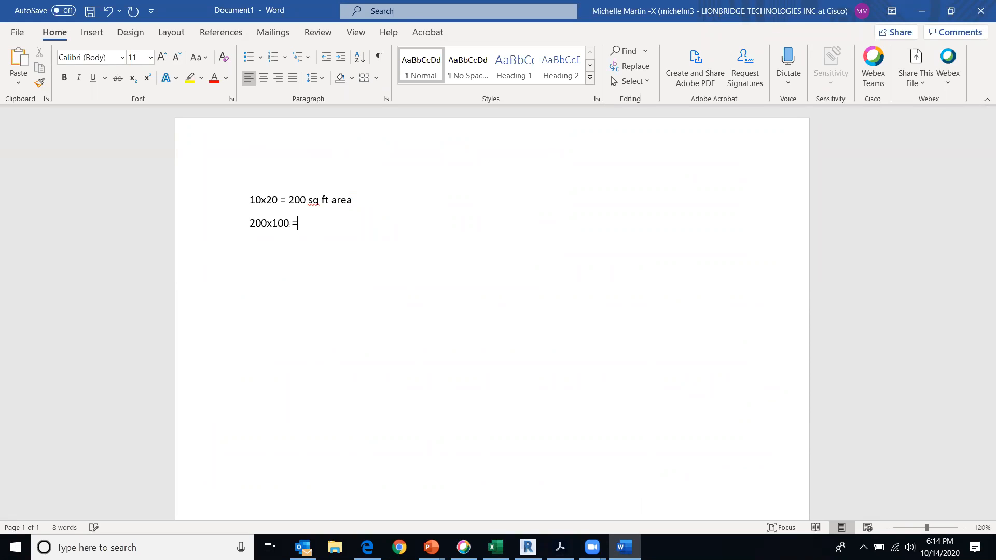
text( = 20,000)
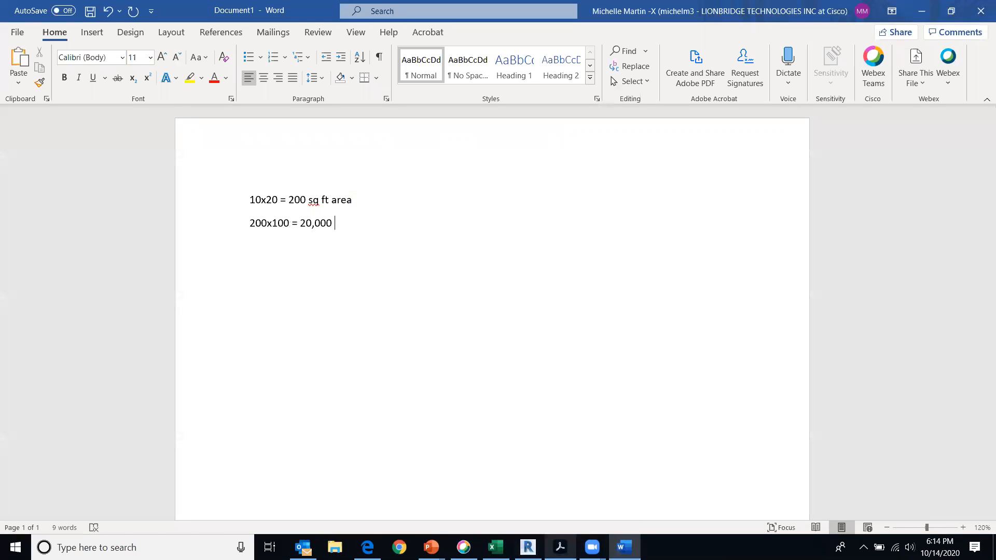
Review the assignment's number-of-lights equation in the browser and the CFL lumens-per-bulb example in Lighting Calculation.pdf
click(368, 547)
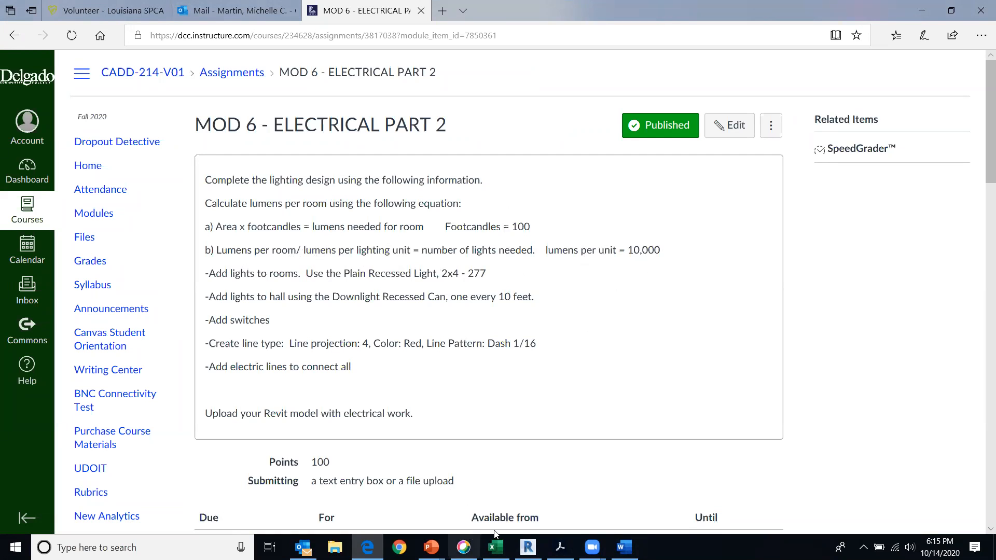
click(561, 548)
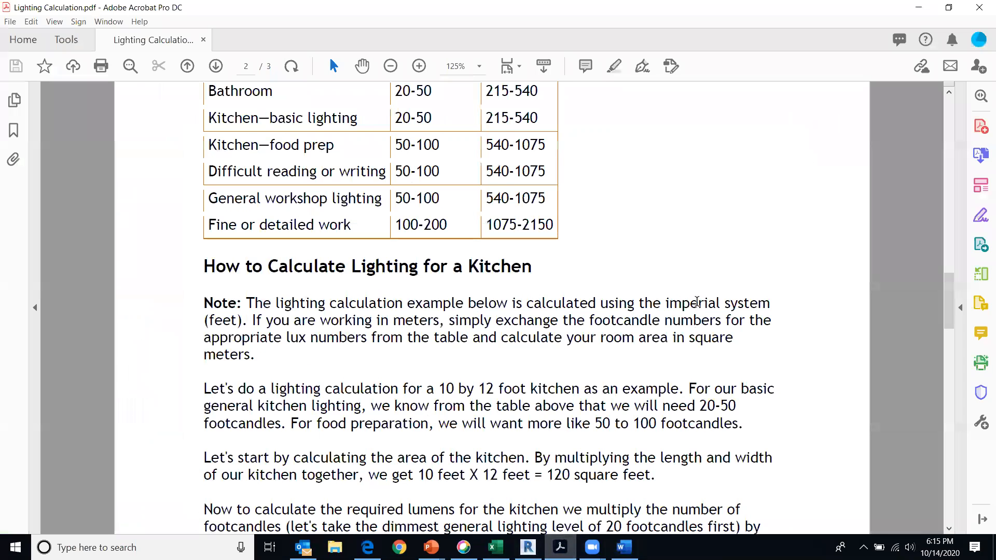
scroll(706, 230, down, 3)
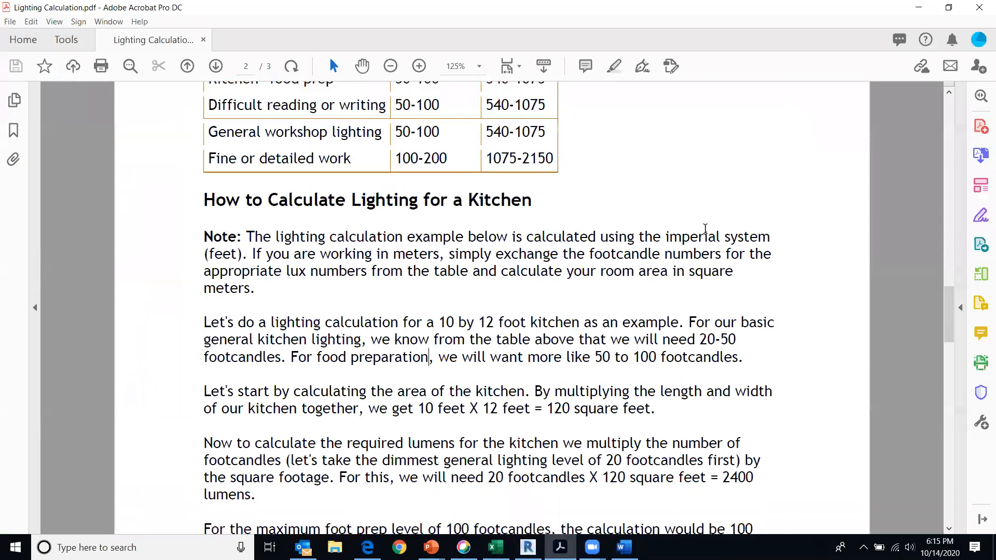
scroll(705, 229, down, 3)
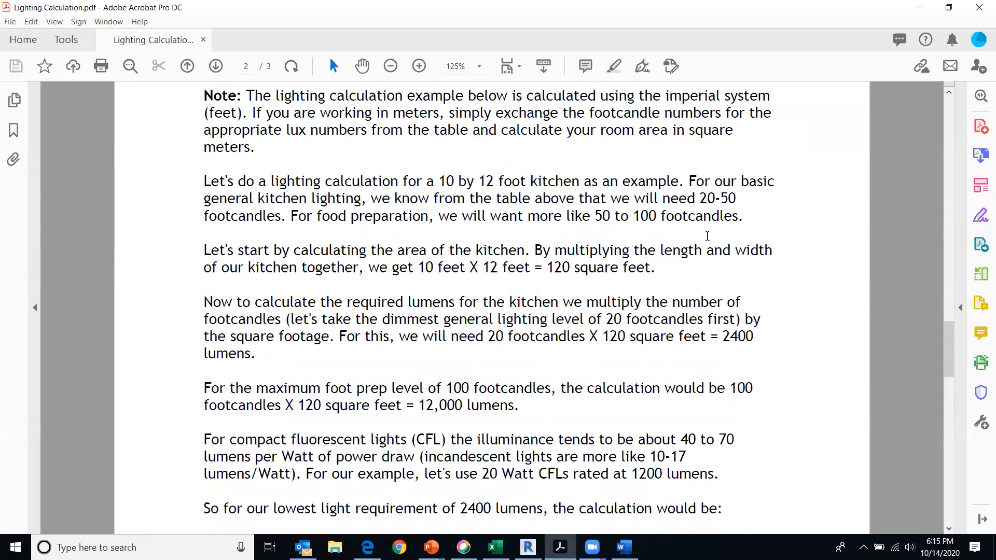
scroll(527, 373, down, 1)
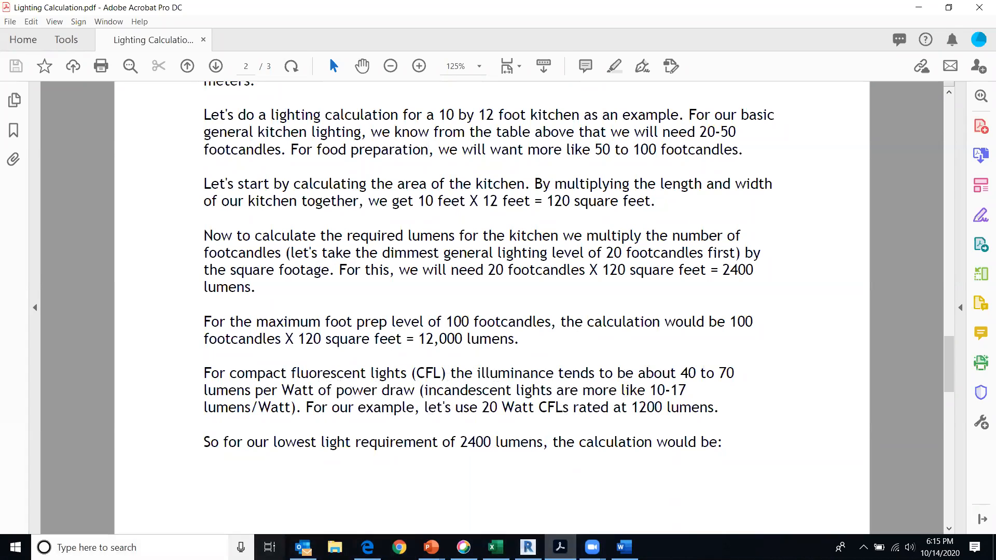
Find and open Calculator, and divide 20000 by 1200 to work out the number of lights
click(97, 548)
text(c)
click(134, 212)
text(200000)
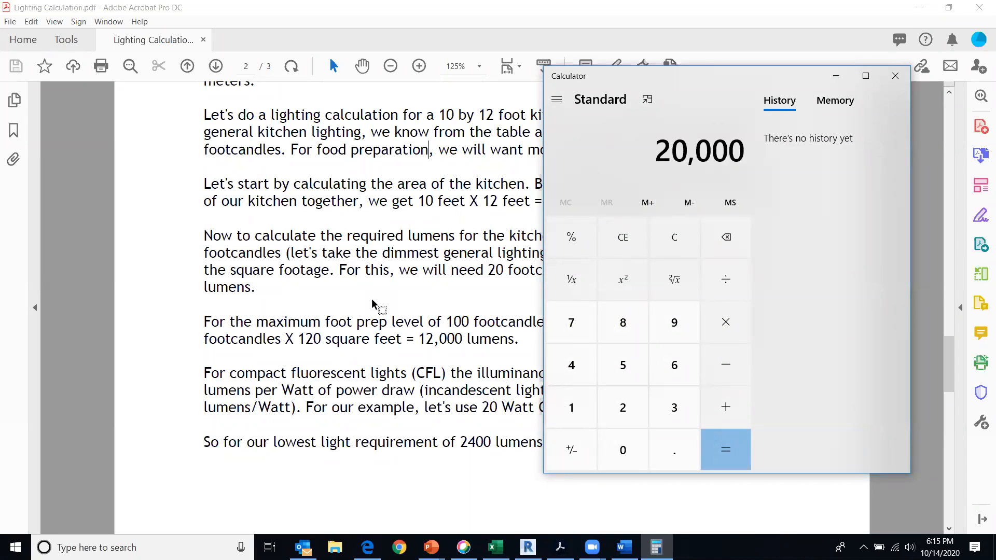
text(/1200)
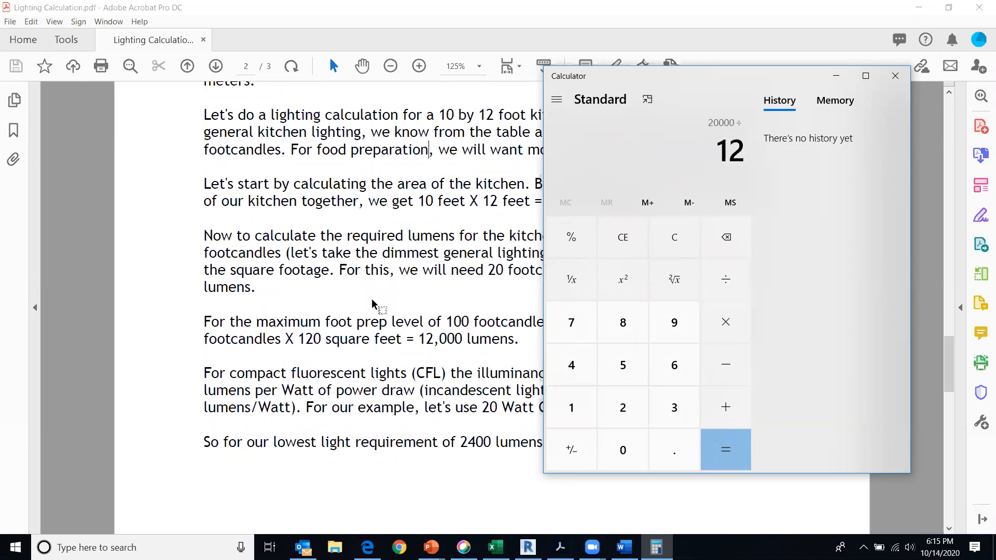
key(Return)
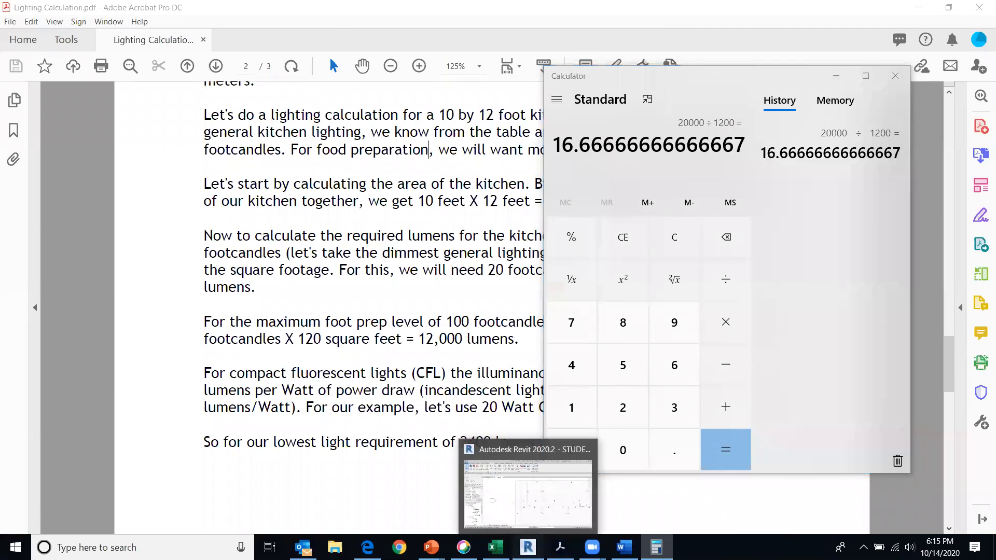
Look at the 1 - Lighting floor plan in Revit and return to Lighting Calculation.pdf
click(529, 547)
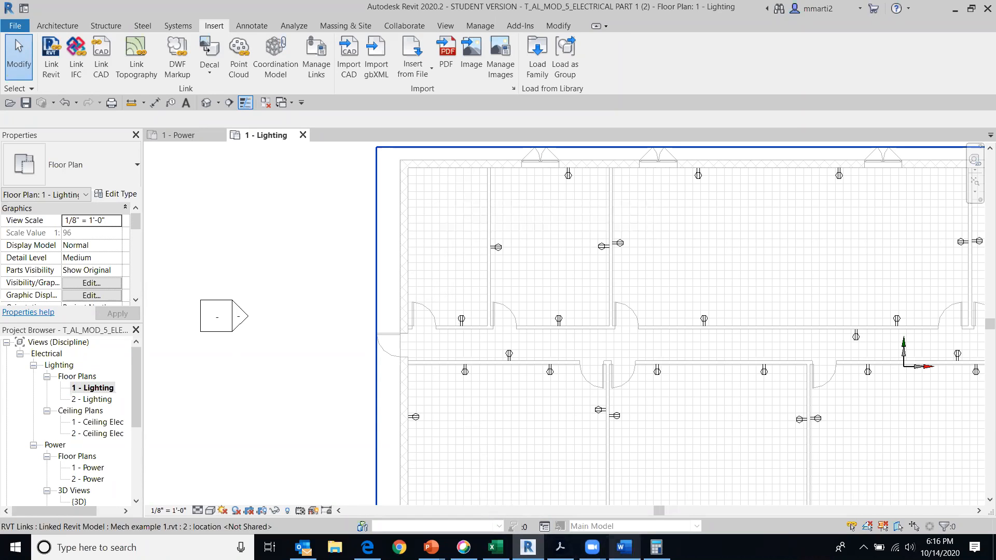
click(560, 547)
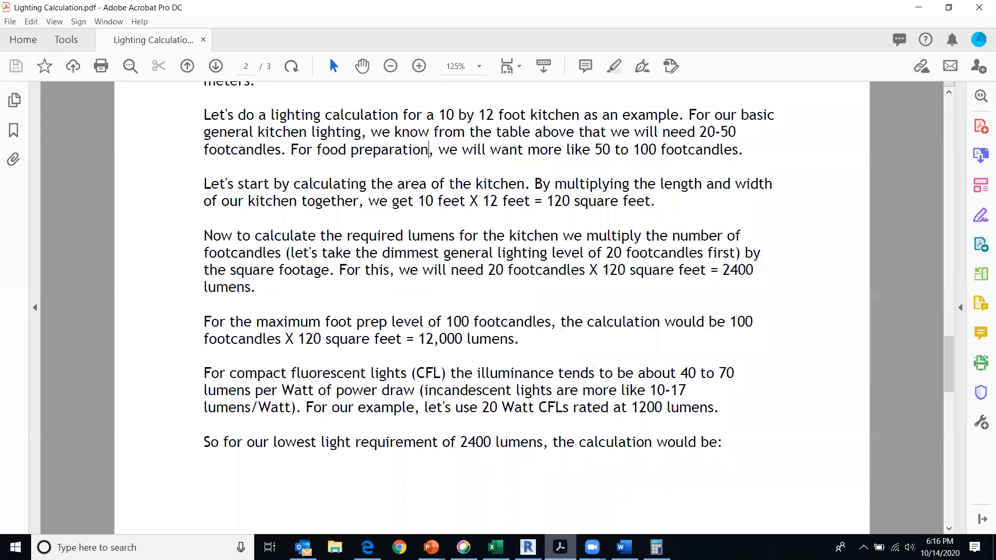
Check the assignment's lumens per unit in the browser, and add the third line "20,000/10,000=2" to the Word calculation
click(367, 547)
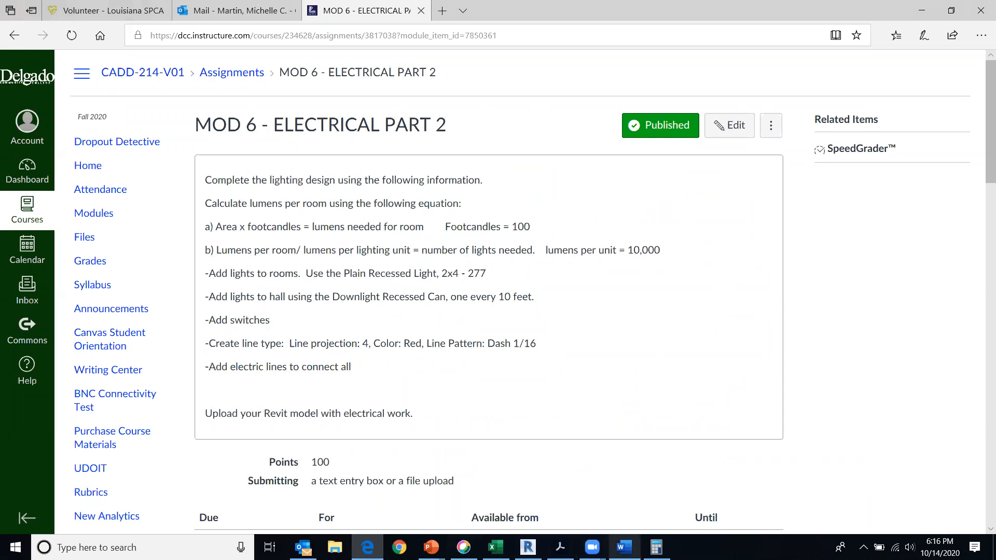
click(625, 547)
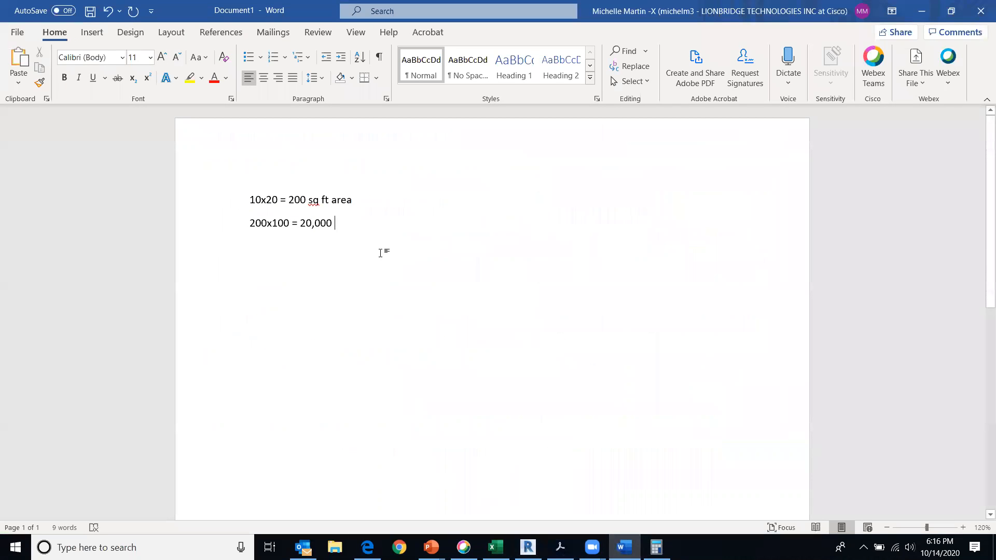
key(Return)
text(20)
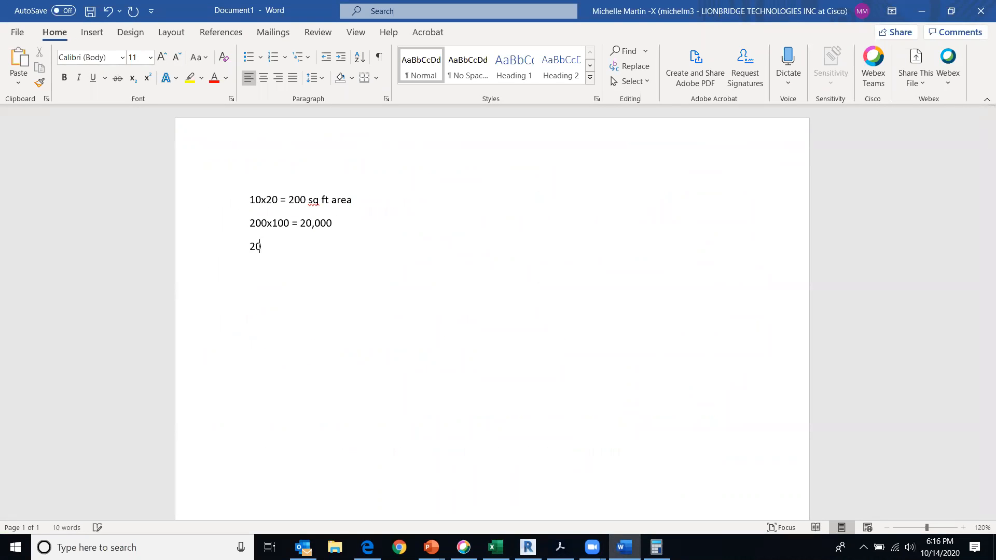
text(,000/10)
key(BackSpace)
key(BackSpace)
text(000=2)
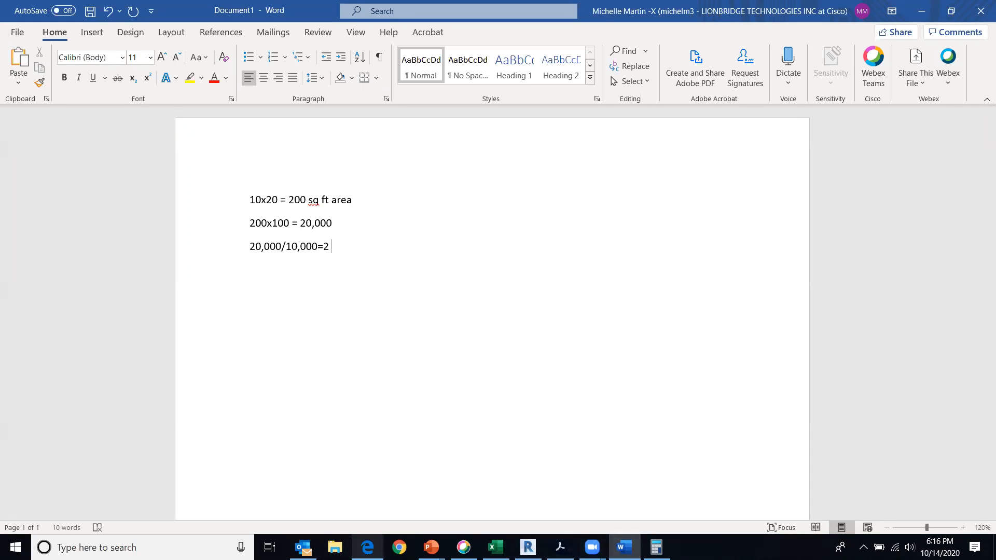
Look at the 1 - Lighting floor plan in Revit and review the light types required by the browser assignment
mouse_move(624, 547)
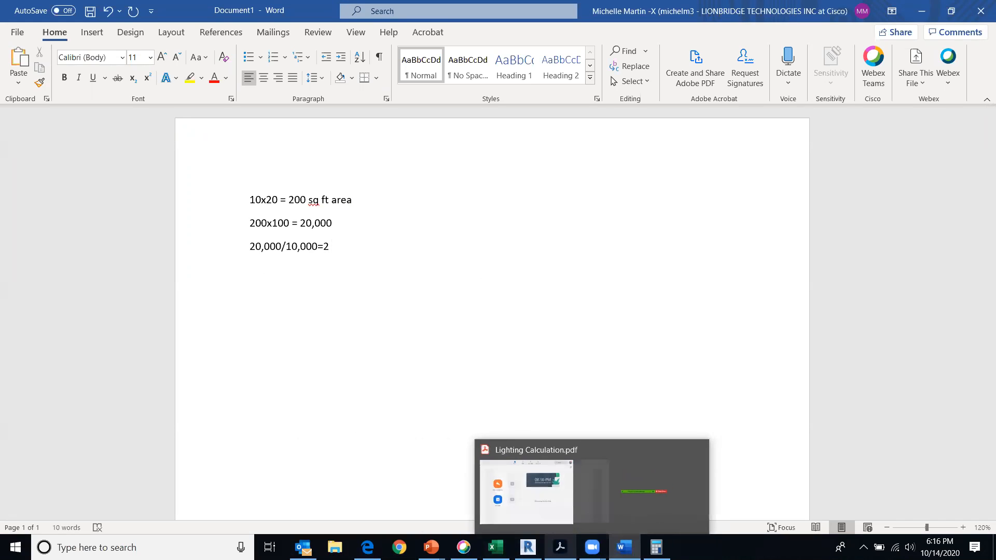
click(528, 547)
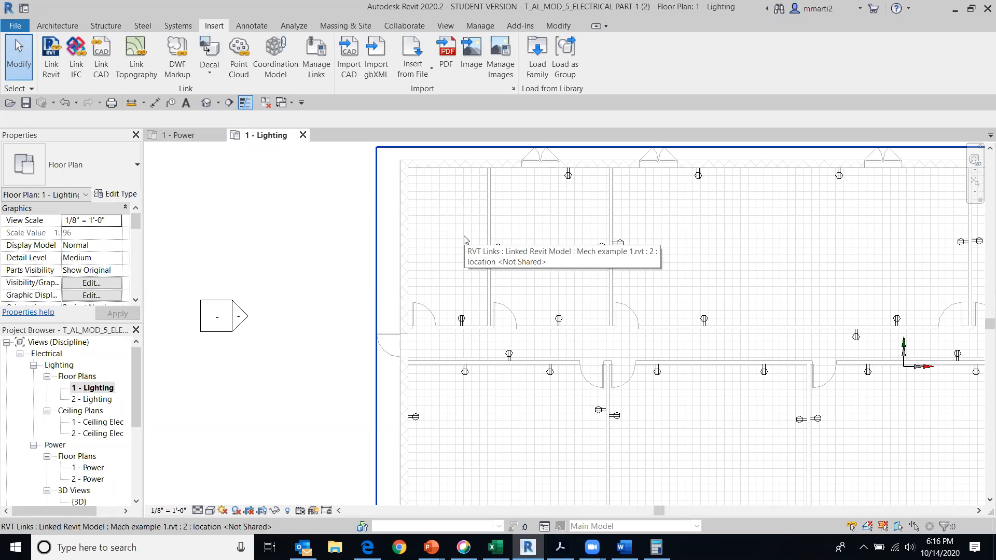
click(367, 547)
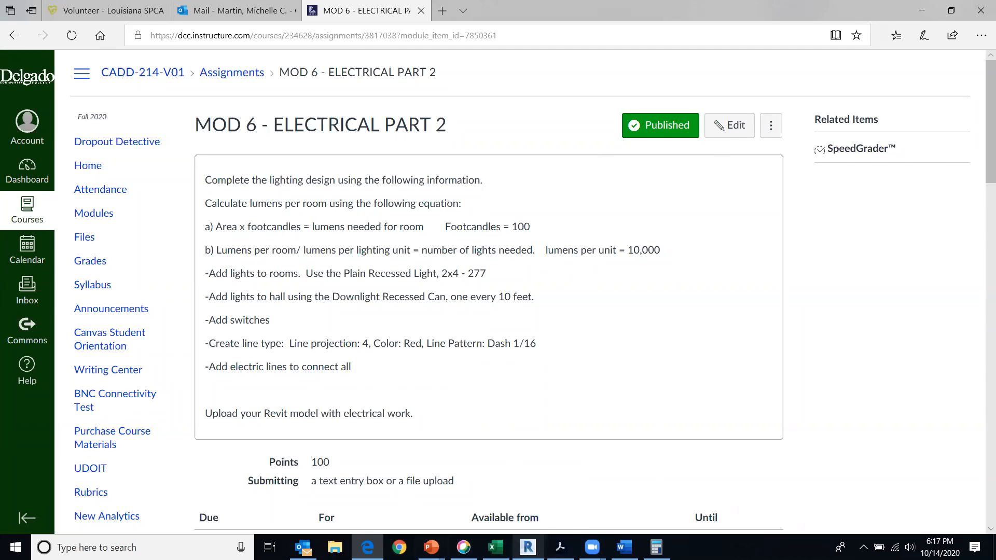
In Revit, start the Lighting Fixture command, dismiss the save reminder, and choose the Plain Recessed Lighting Fixture type 2x4 - 277
click(528, 547)
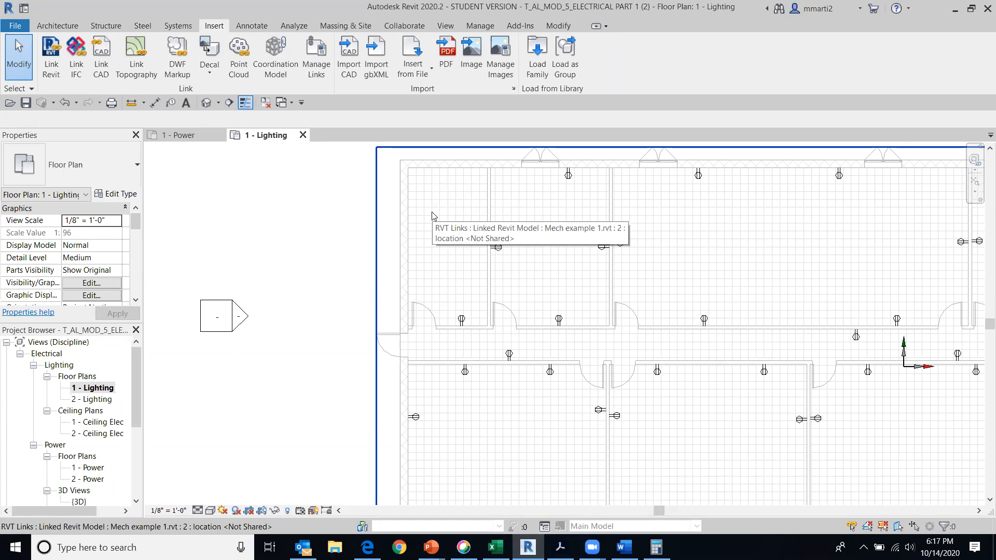
click(175, 27)
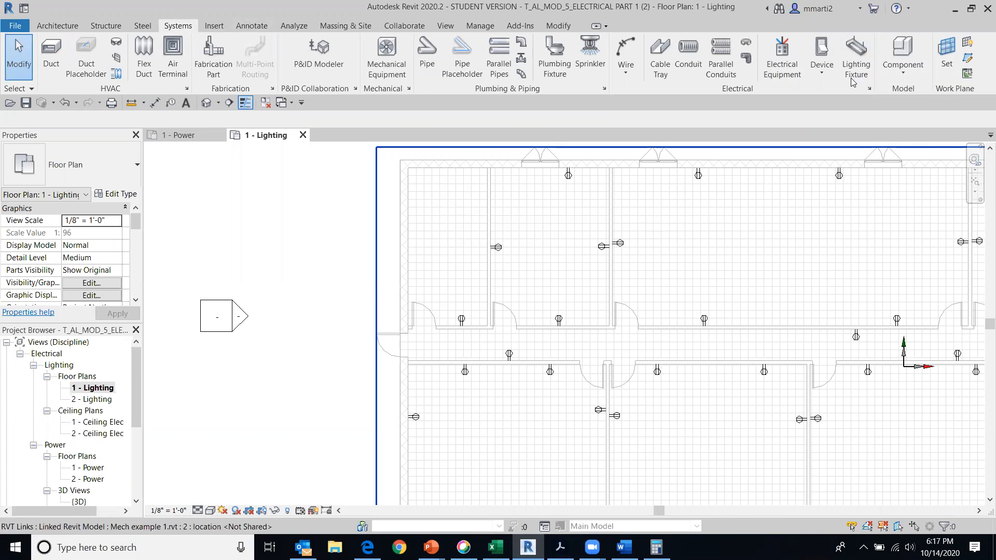
click(854, 53)
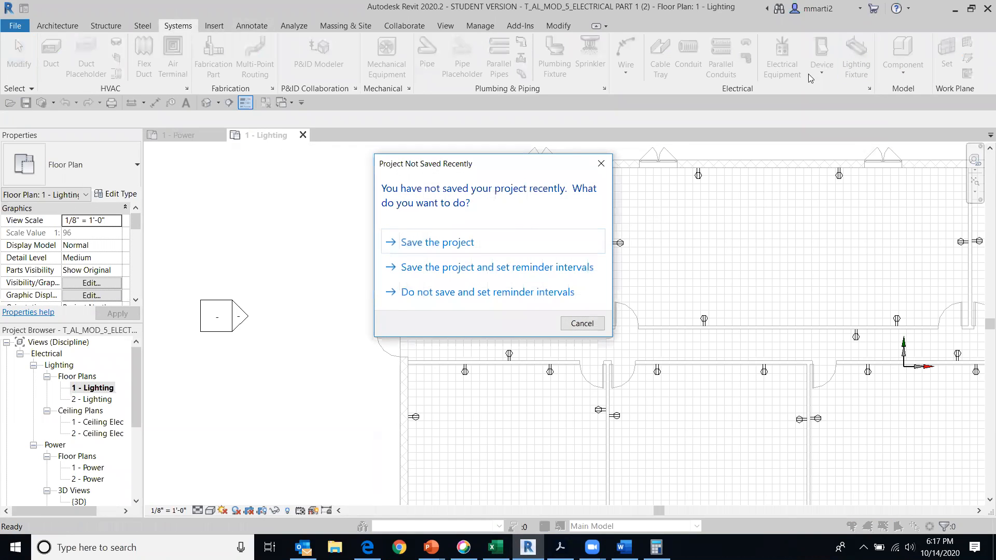
click(601, 163)
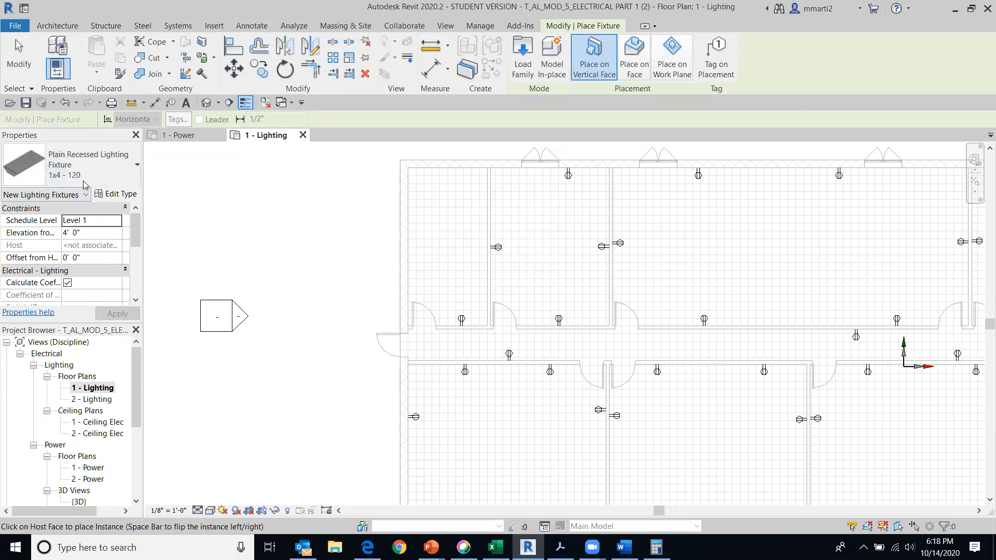
click(124, 173)
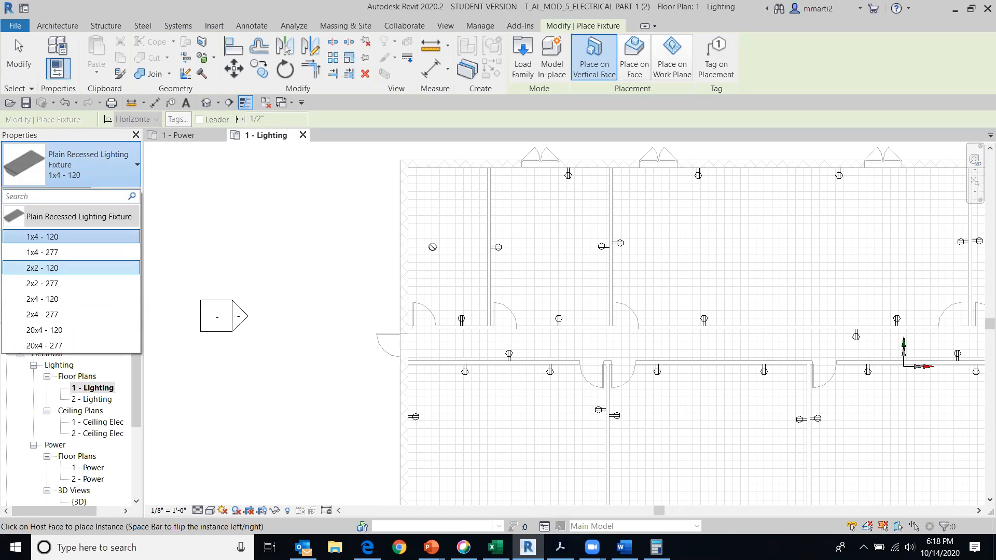
click(38, 315)
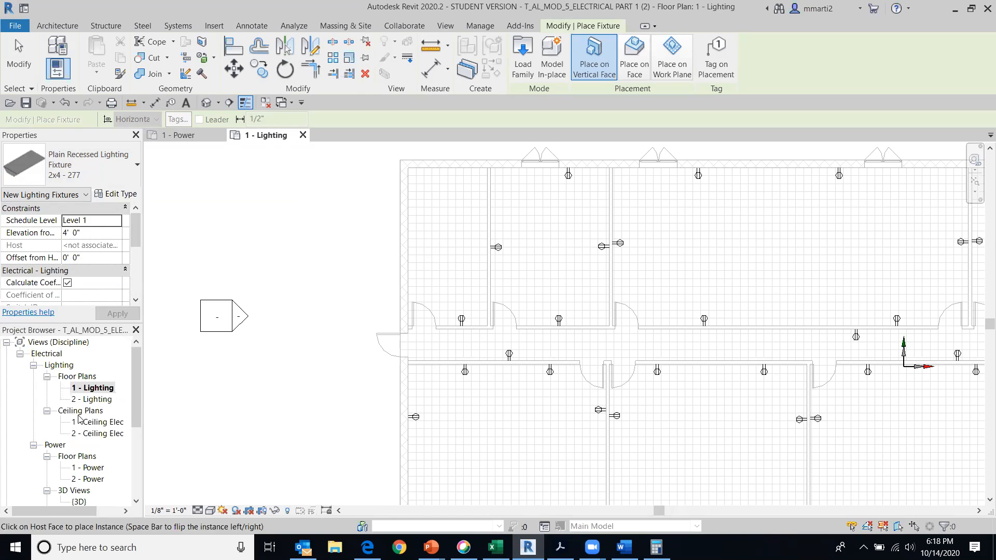
In the 1 - Ceiling Elec plan, place two 2x4 - 277 recessed fixtures on the ceiling face of the upper-left corner room, one above the other
double_click(92, 424)
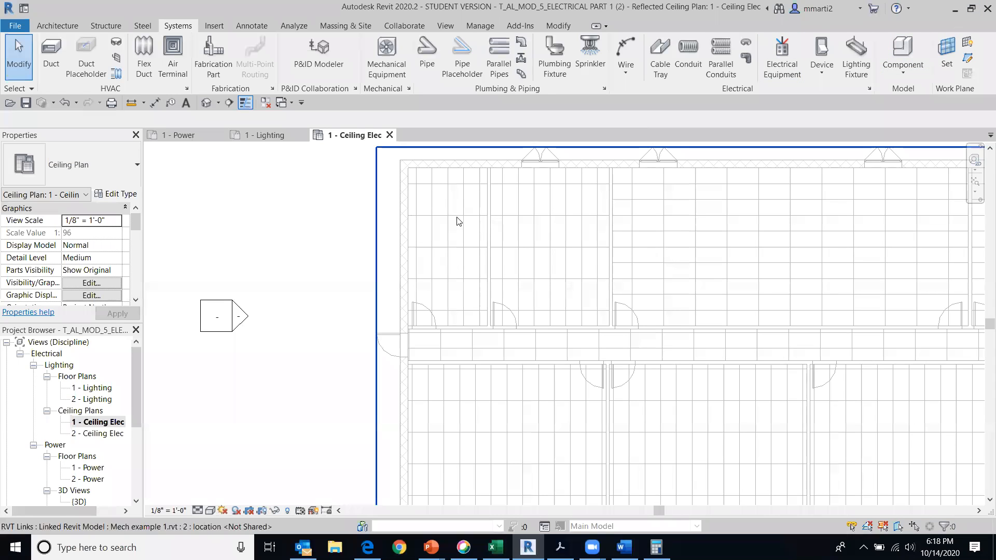
click(856, 59)
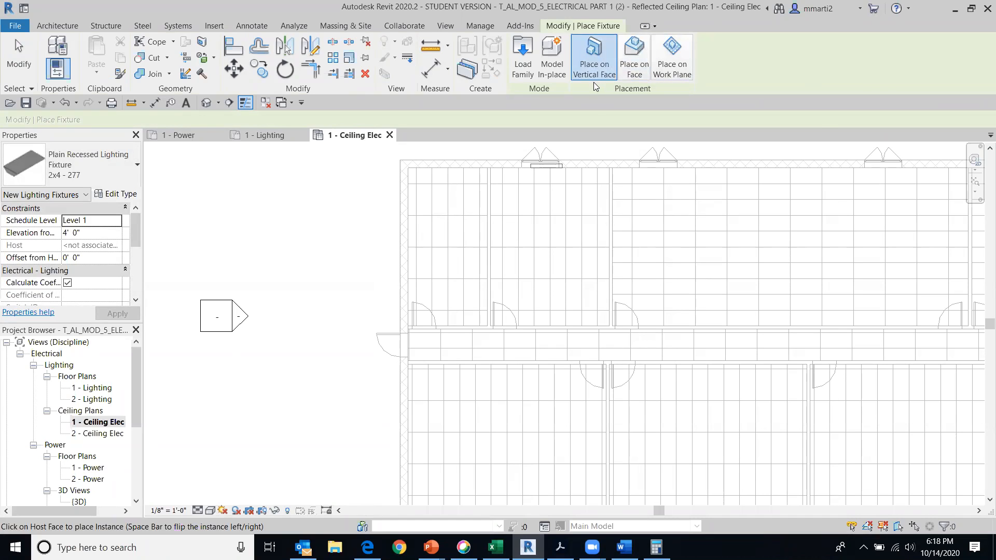
click(636, 72)
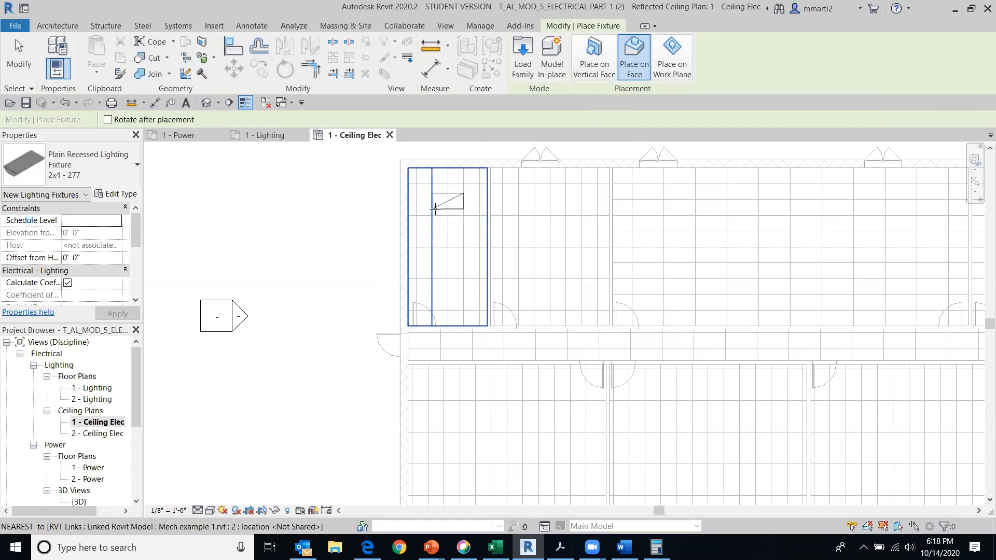
click(435, 208)
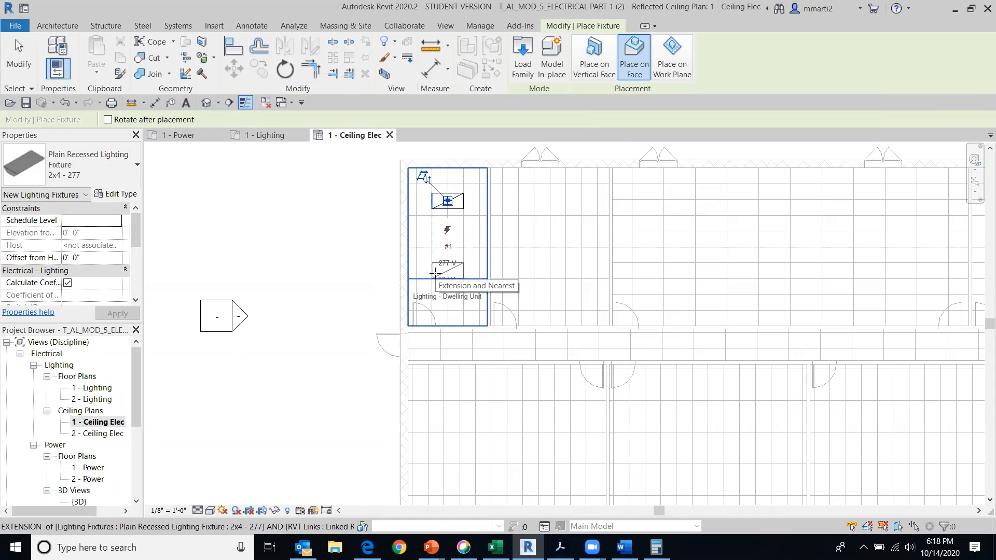
click(435, 273)
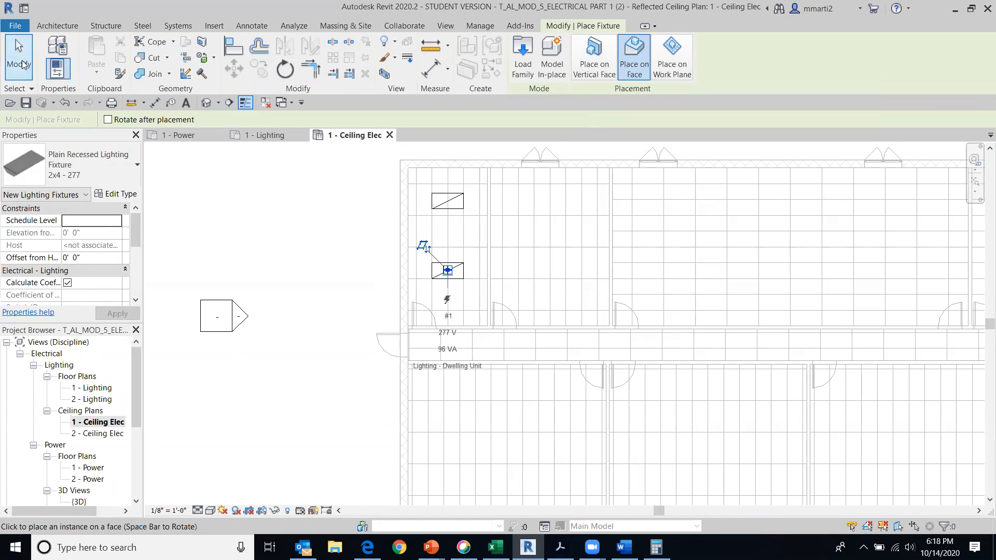
click(21, 63)
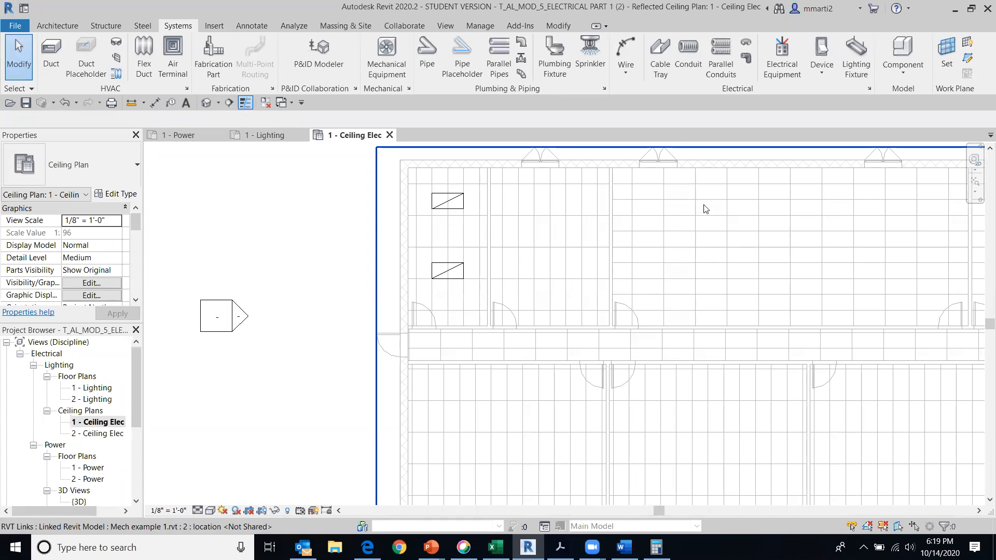
Measure the width and length of the second room, beside the corner room with the two lights
scroll(601, 230, up, 1)
middle_drag(463, 267, 374, 280)
scroll(405, 269, up, 1)
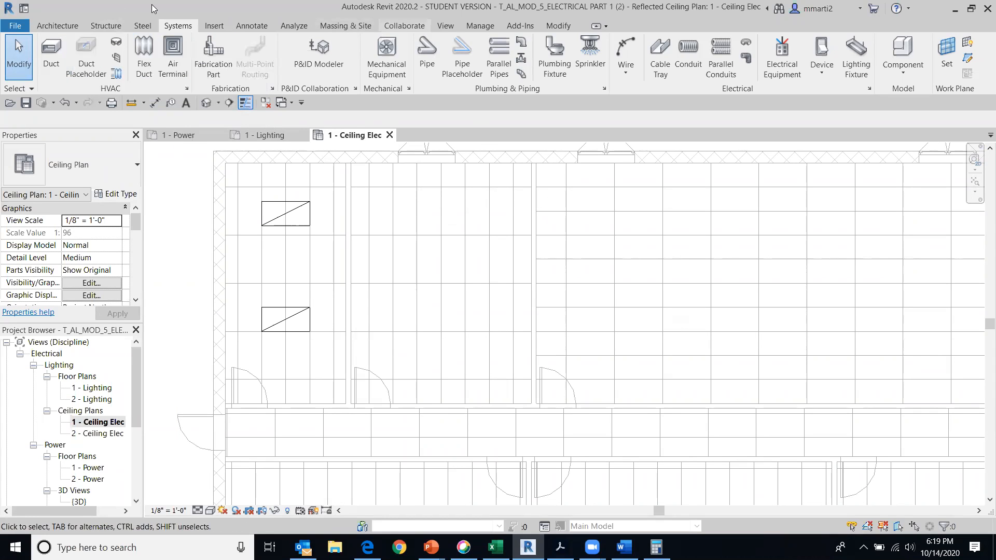
click(132, 103)
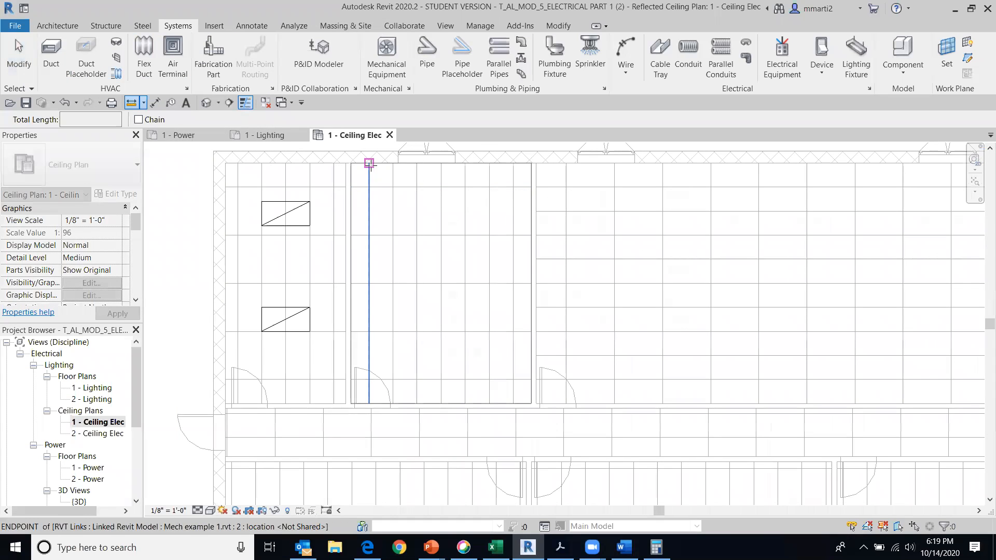
click(351, 164)
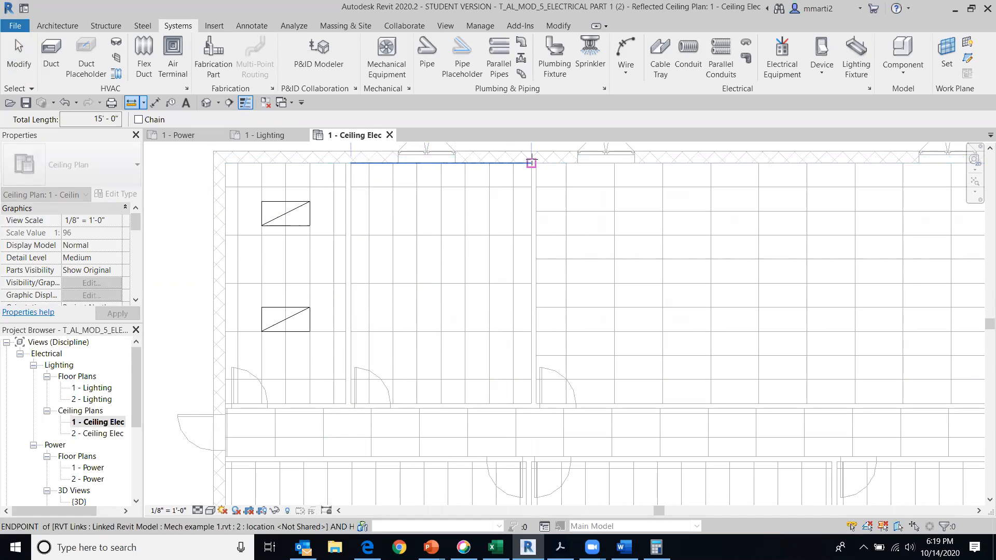
click(531, 163)
mouse_move(536, 195)
middle_down()
mouse_move(536, 286)
mouse_move(521, 223)
middle_up()
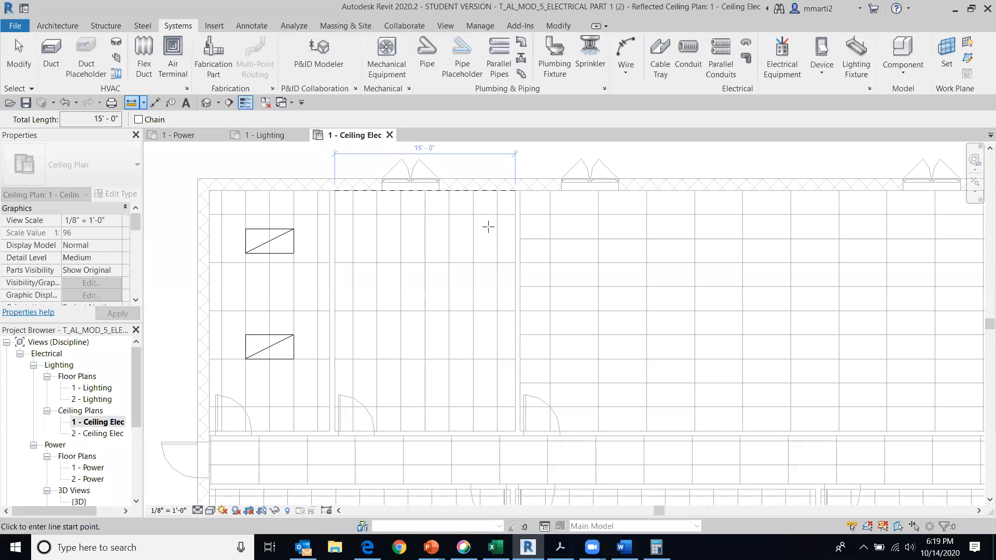
click(515, 191)
click(515, 427)
click(520, 191)
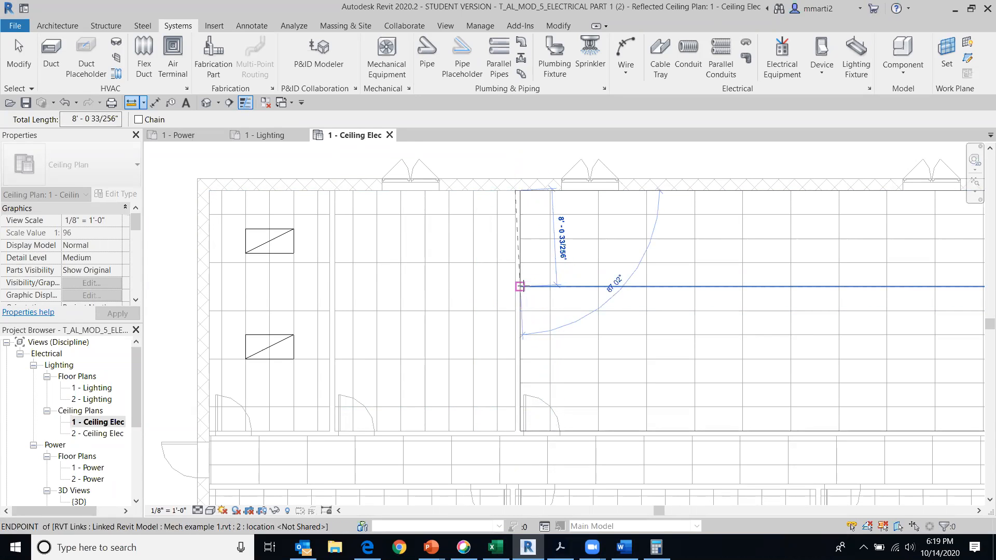
key(Escape)
key(Escape)
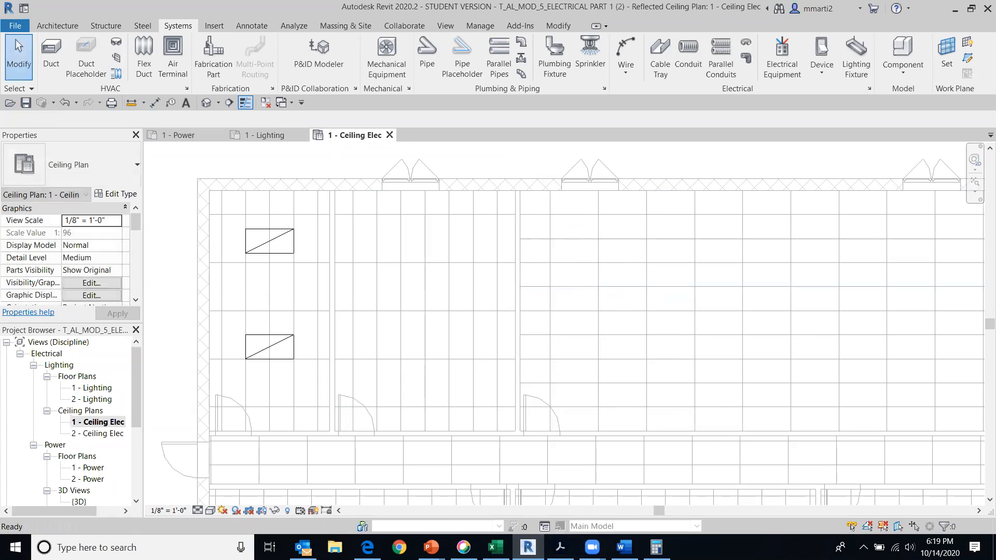
In Calculator, work out the second room's number of lights by multiplying 15 by 20 and by 100, and dividing by 10000
click(657, 548)
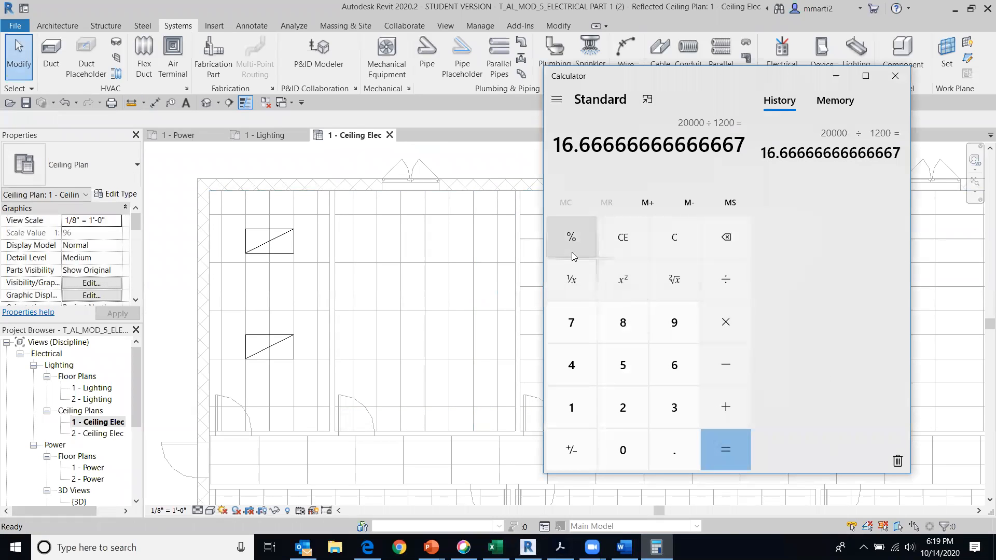
click(624, 238)
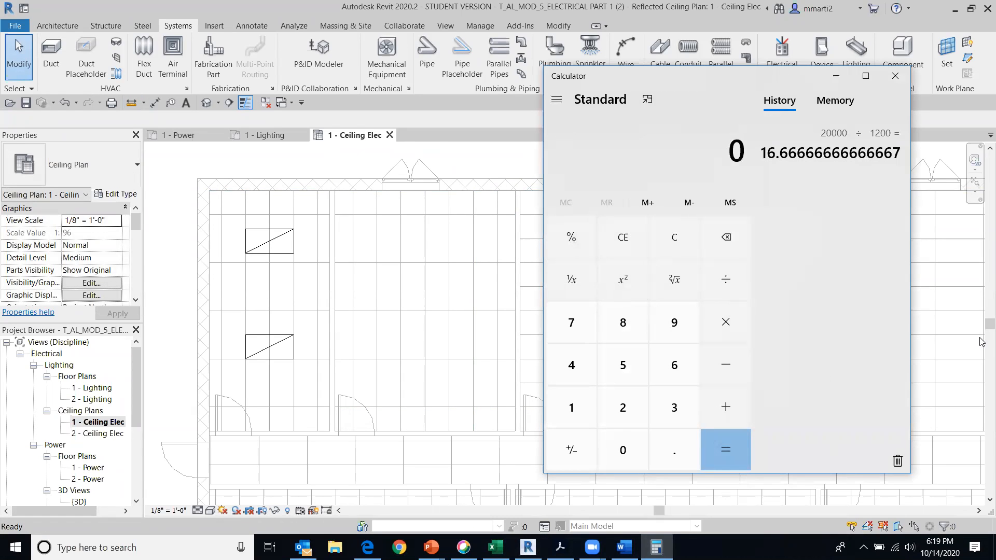
text(15*20)
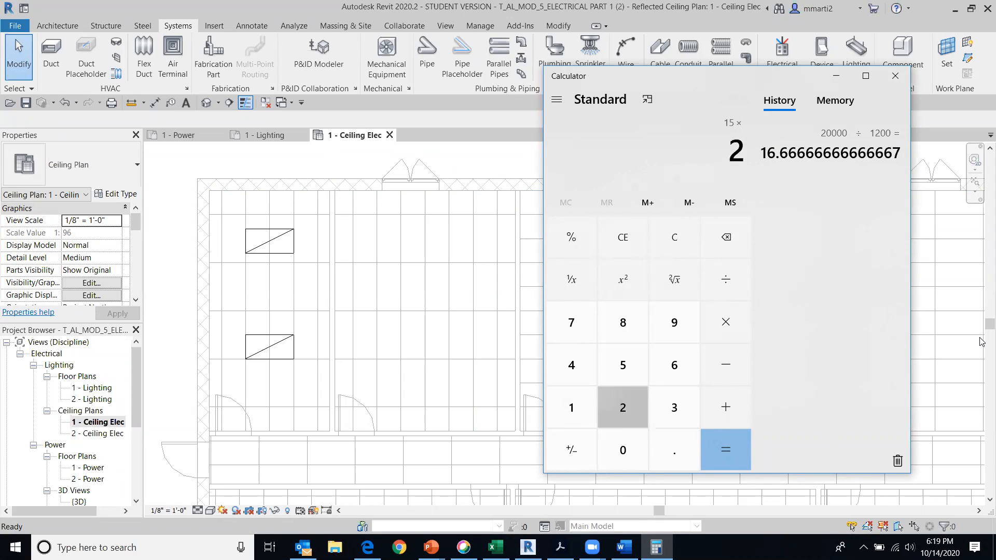
key(Return)
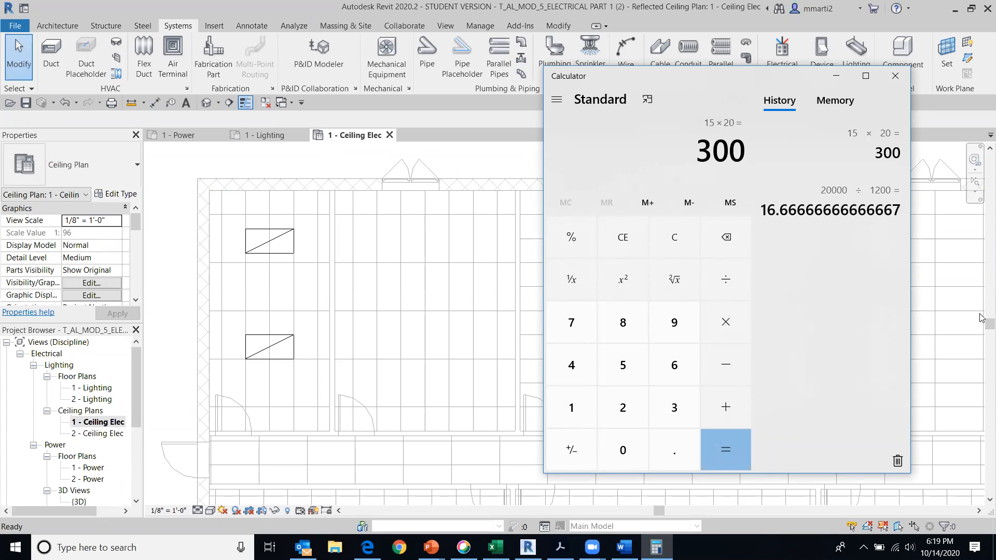
text(100)
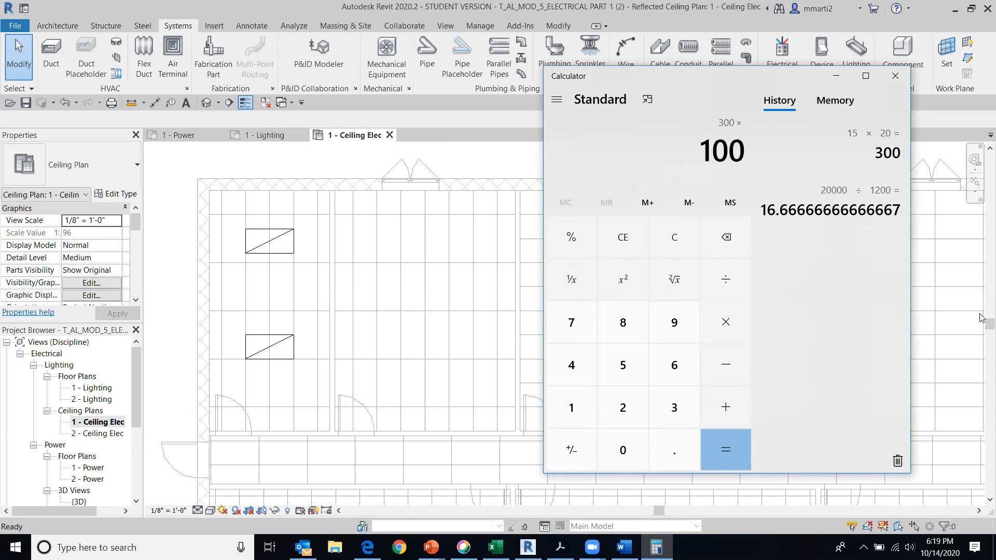
key(Return)
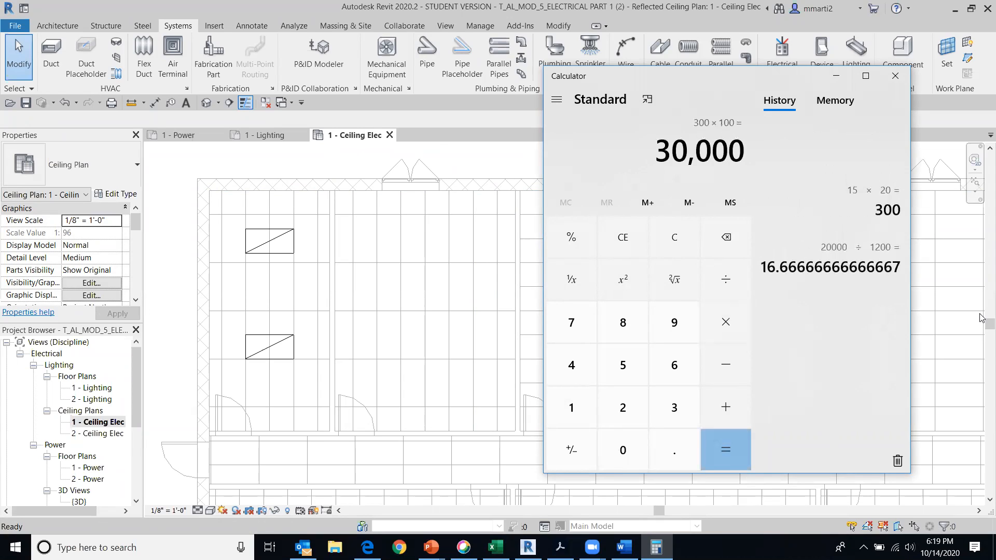
text(/1000)
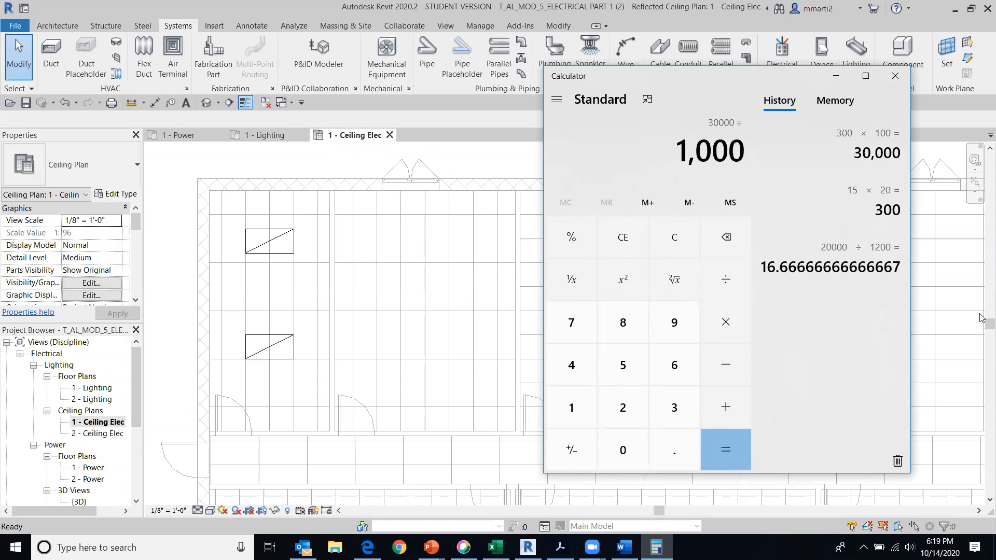
text(0)
key(Return)
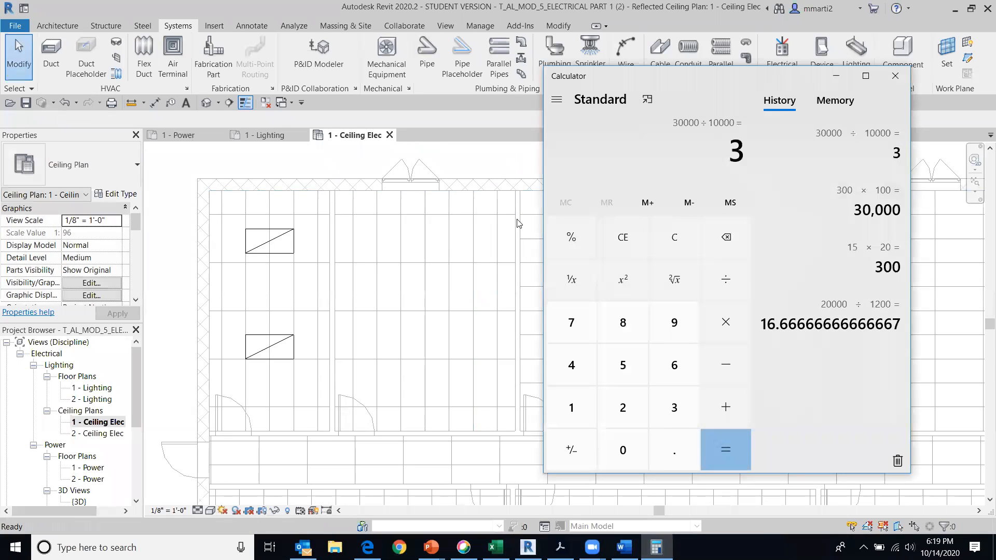
In Revit, place one 2x4 - 277 recessed fixture on the second room's ceiling face, level with the corner room's upper light
click(334, 25)
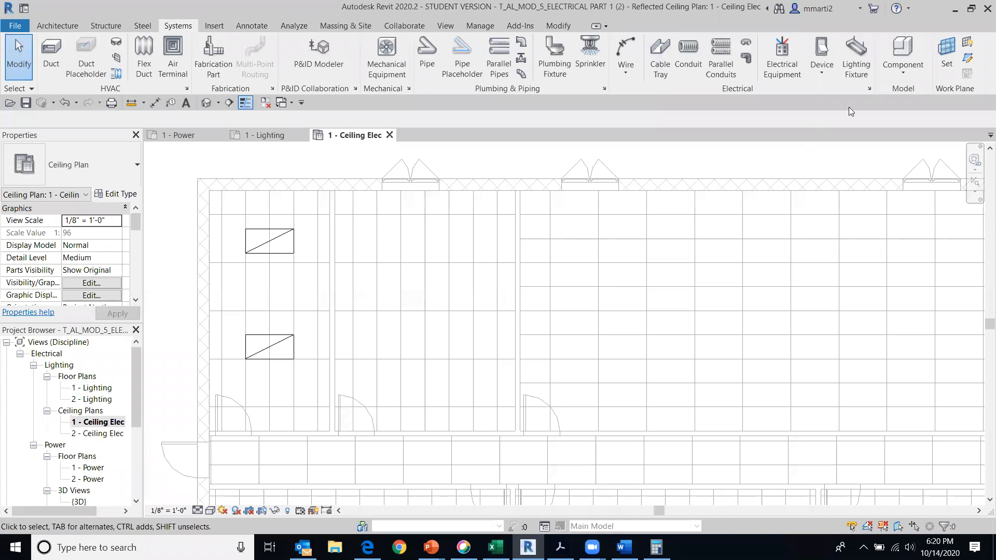
click(857, 52)
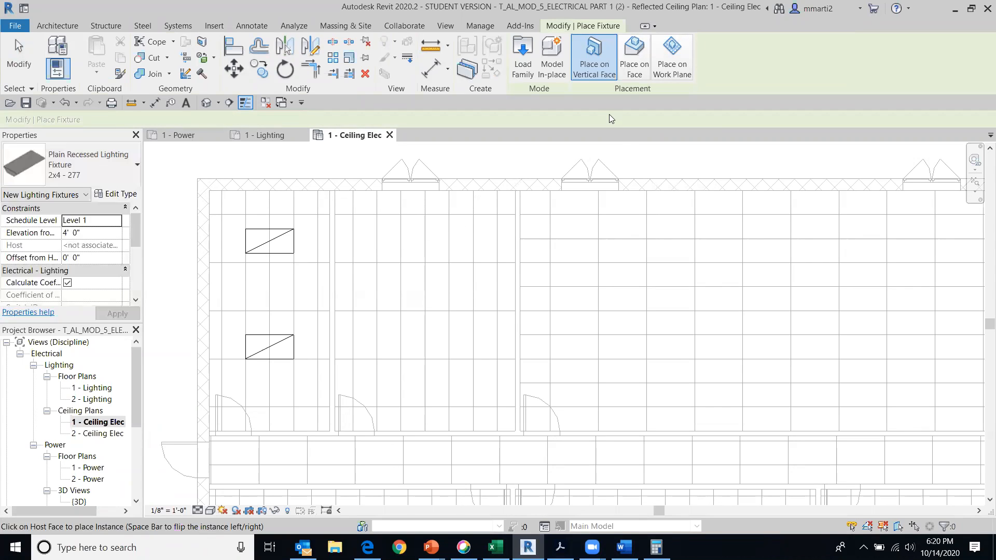
click(635, 62)
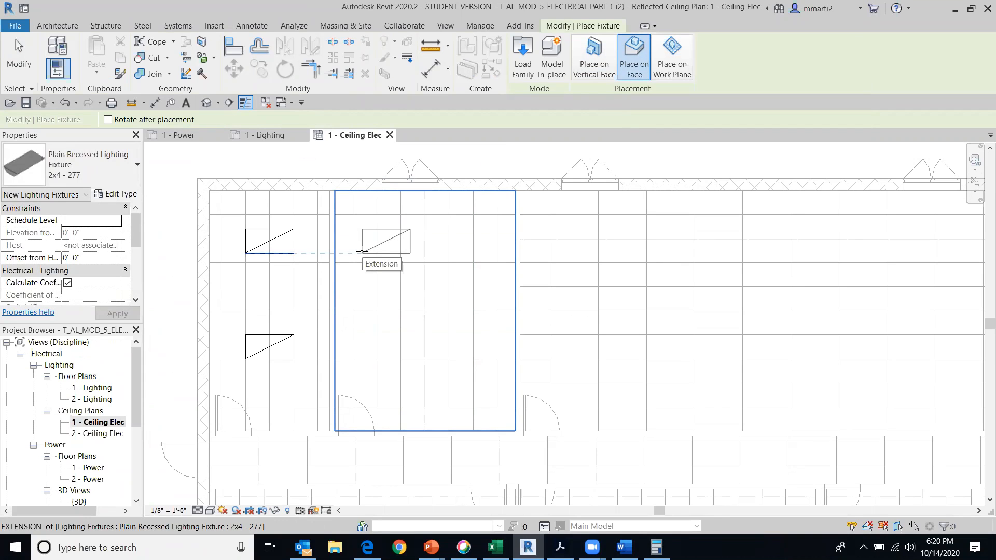
click(361, 253)
key(Escape)
key(Escape)
Rotate the second room's 2x4 fixture a quarter turn so its long side runs vertically in the plan
middle_drag(503, 220, 521, 284)
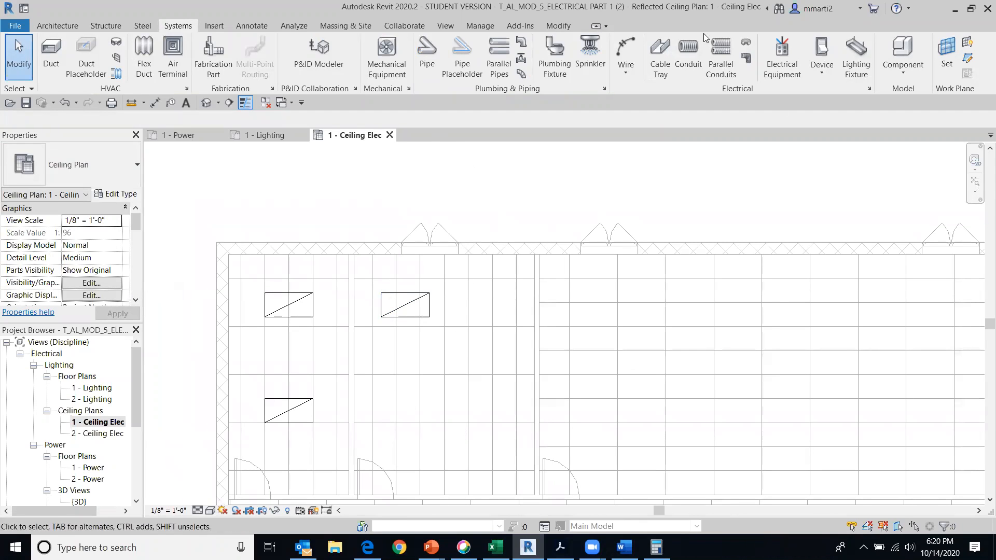
click(412, 306)
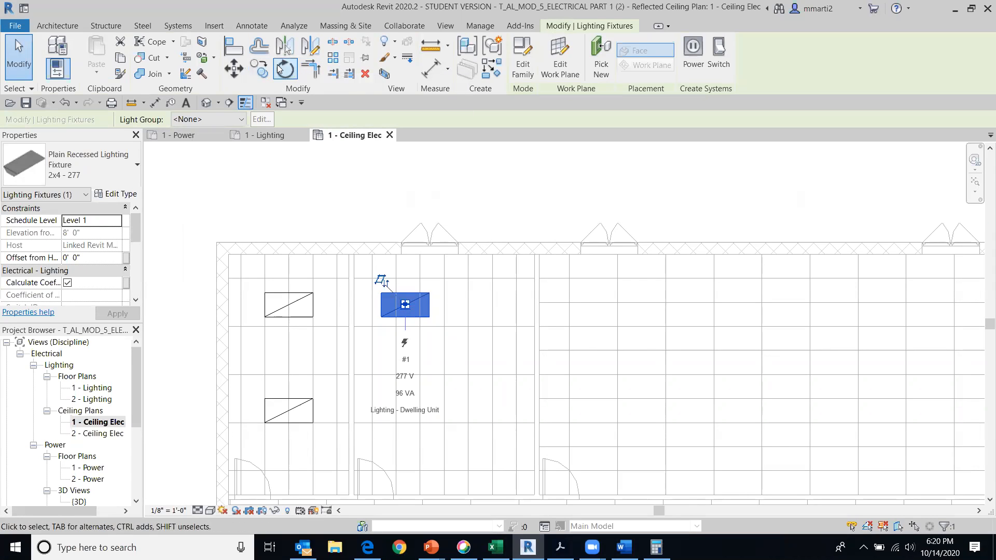
click(279, 67)
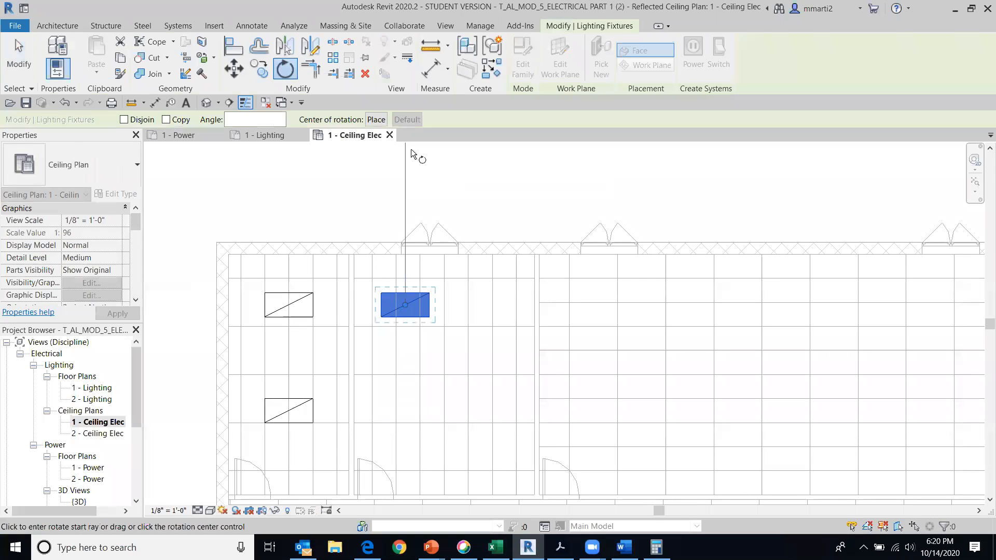
click(411, 149)
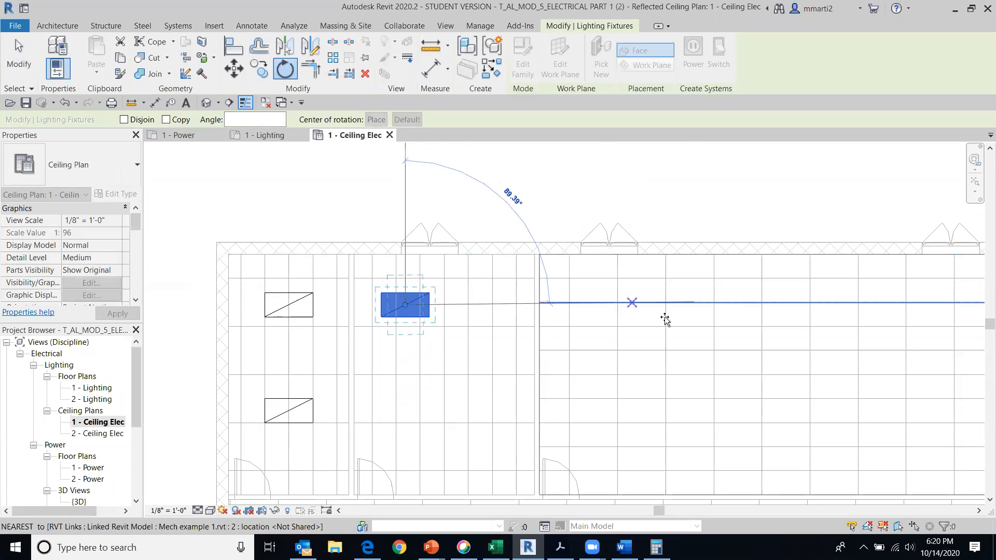
click(724, 311)
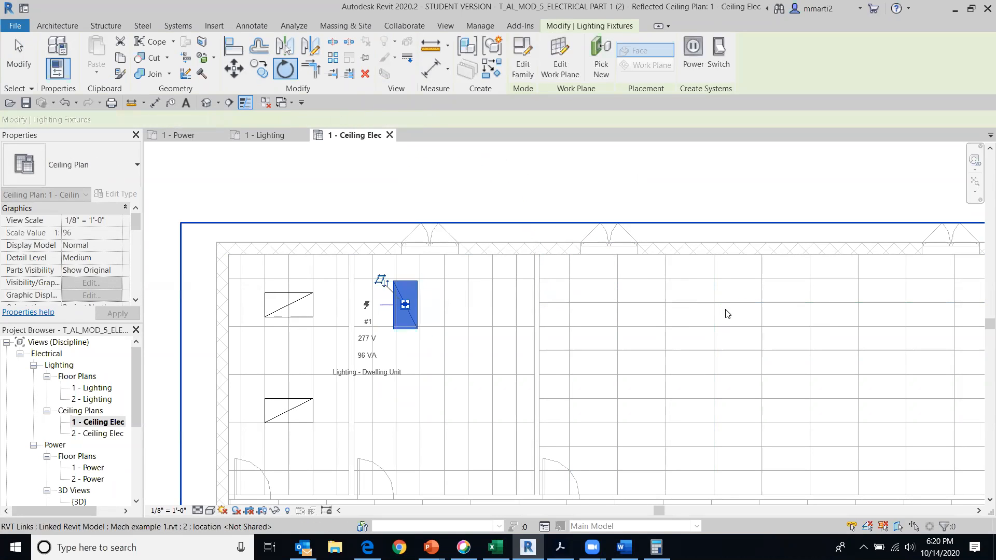
Move the rotated fixture so that its edges line up with the second room's ceiling grid lines
scroll(454, 228, up, 5)
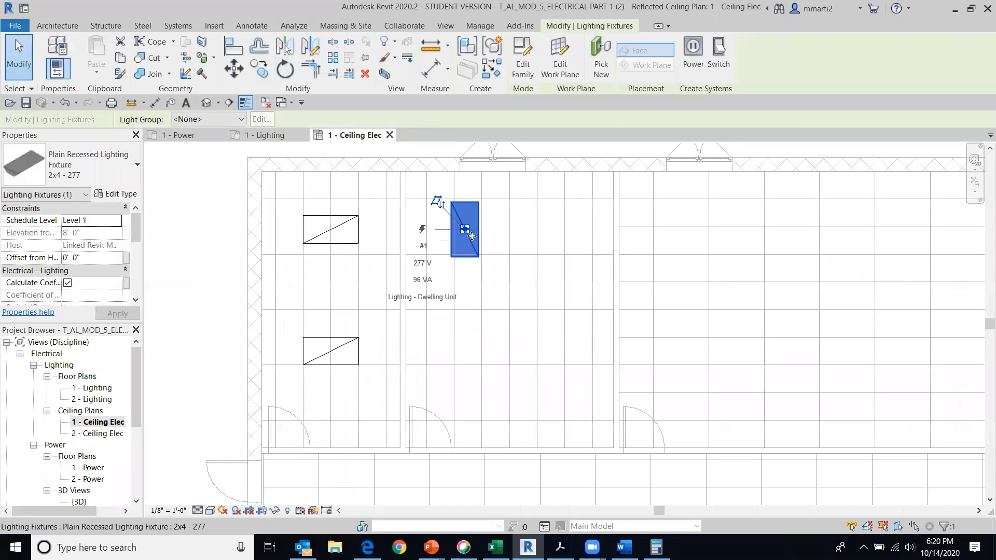
drag(453, 245, 484, 229)
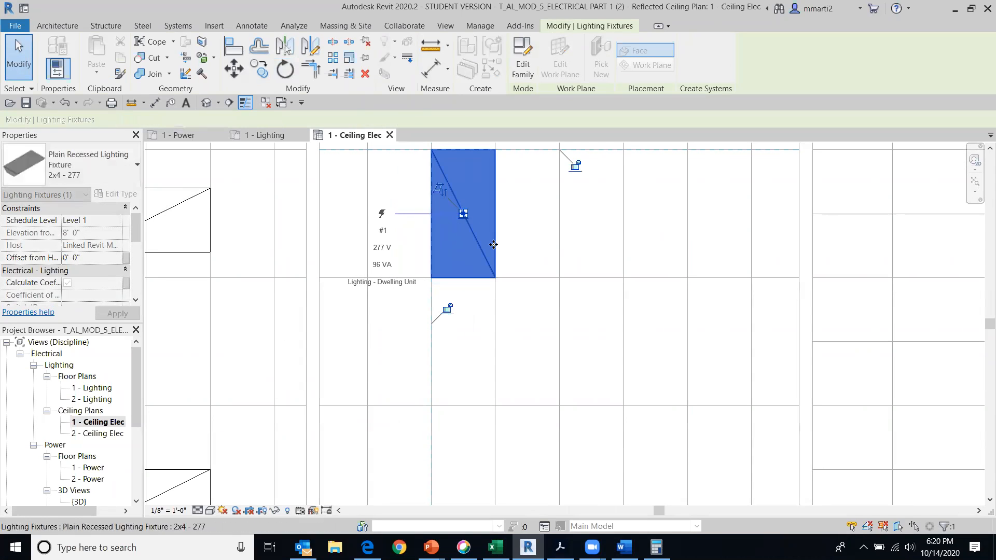
middle_drag(574, 279, 457, 356)
scroll(459, 343, down, 3)
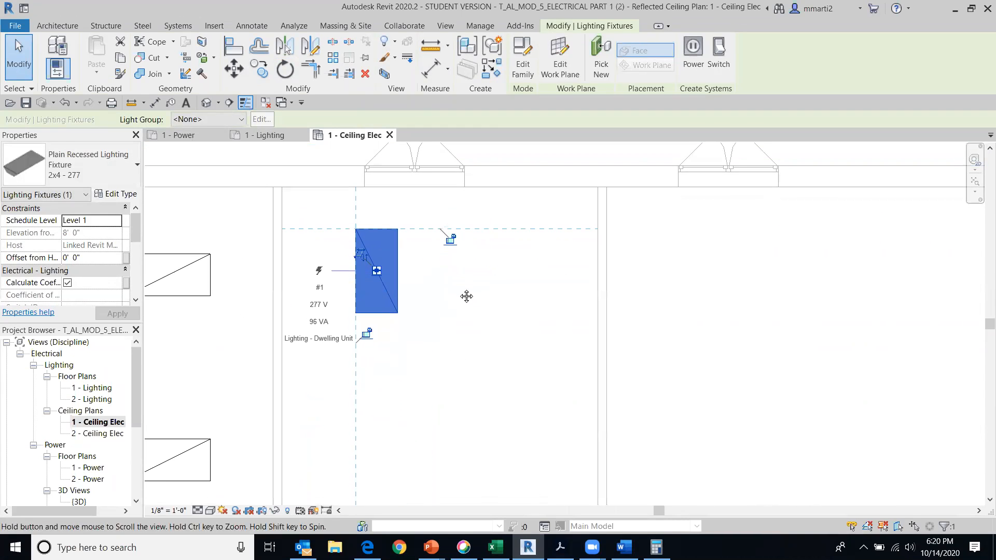
Copy the aligned fixture horizontally to the right by three ceiling grid columns in the second room
click(262, 69)
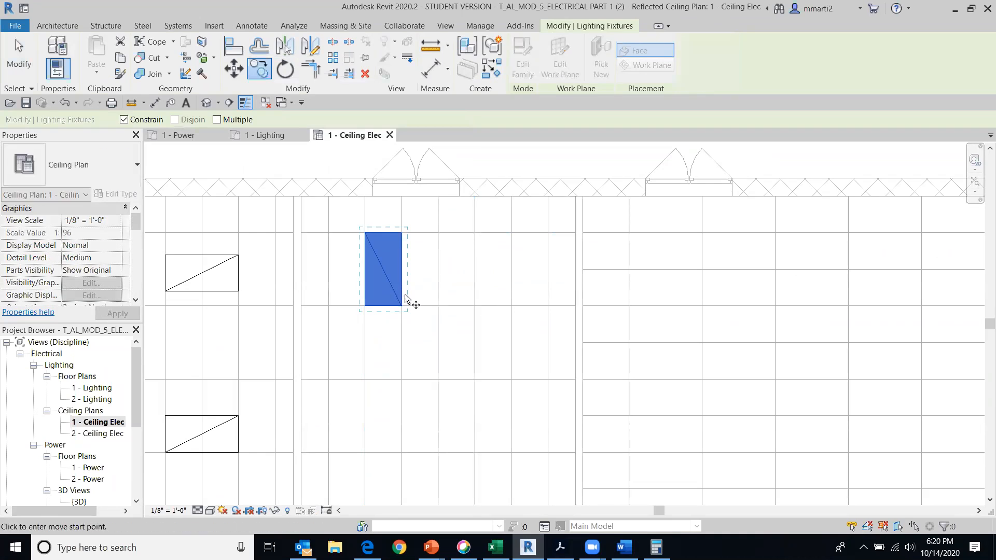
click(400, 307)
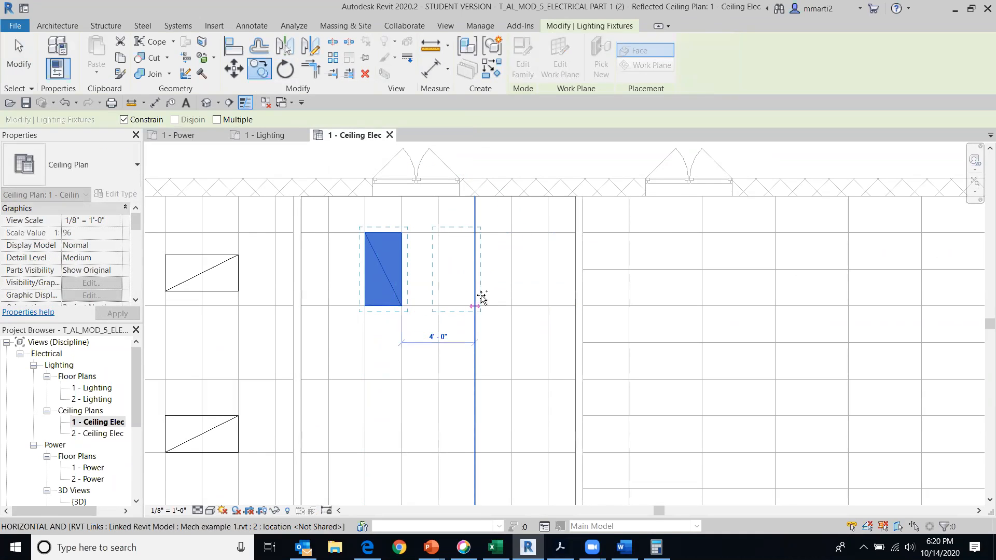
click(510, 306)
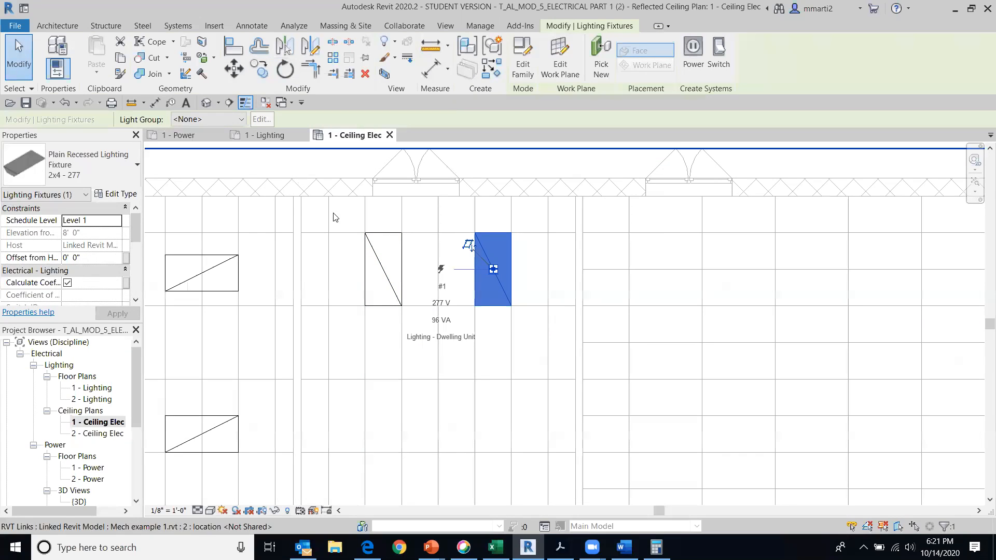
Copy the second room's two fixtures 12'-0" straight down to form a second row near the door
ctrl+click(395, 294)
click(259, 69)
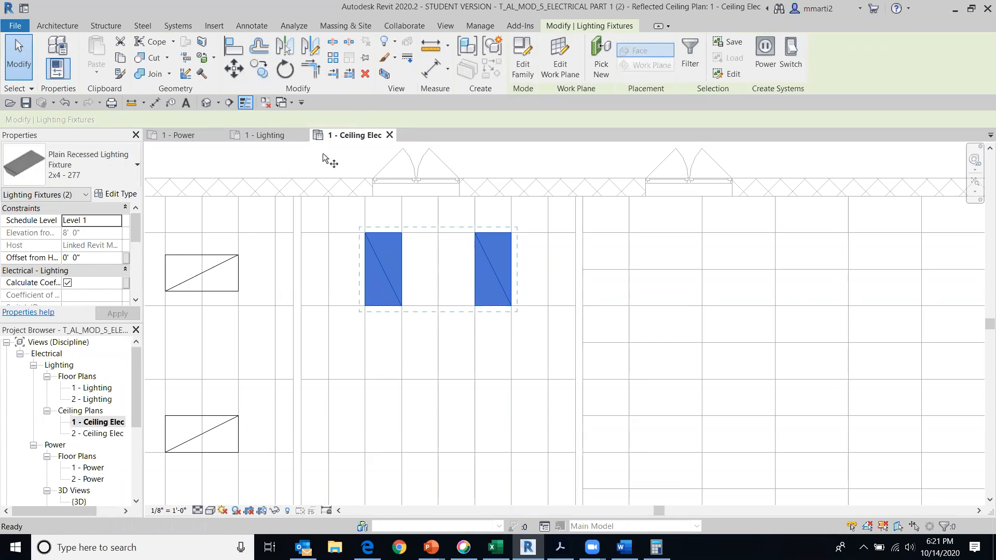
click(511, 306)
middle_drag(502, 367, 500, 232)
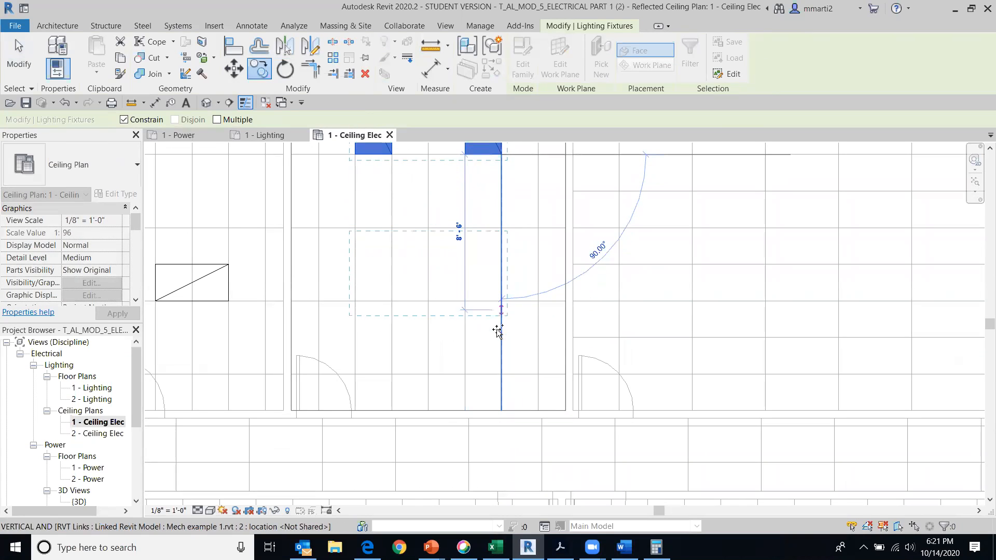
click(500, 372)
scroll(514, 358, down, 4)
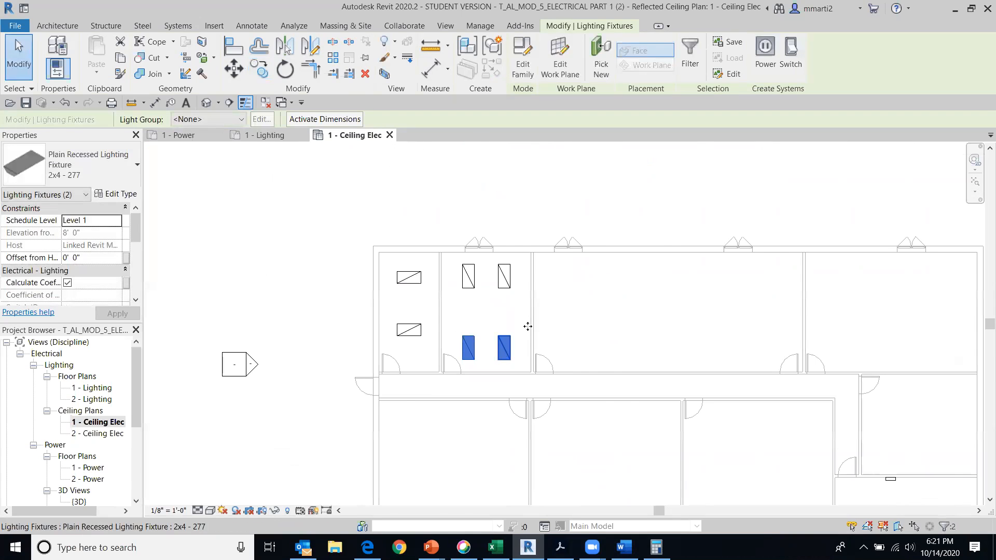
click(405, 182)
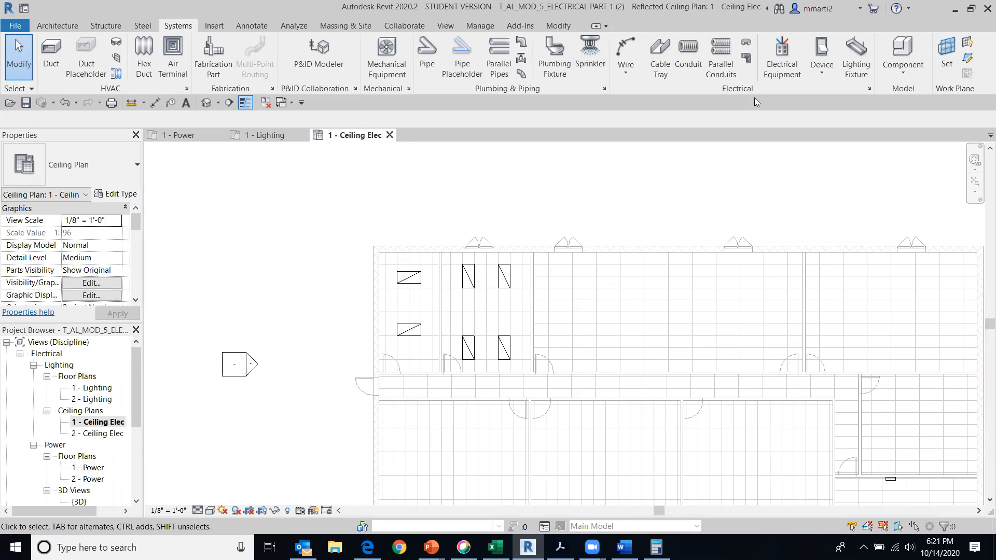
Look over the whole ceiling plan and check the MOD 6 - ELECTRICAL PART 2 assignment in the browser for the hall lighting requirements
scroll(712, 189, down, 2)
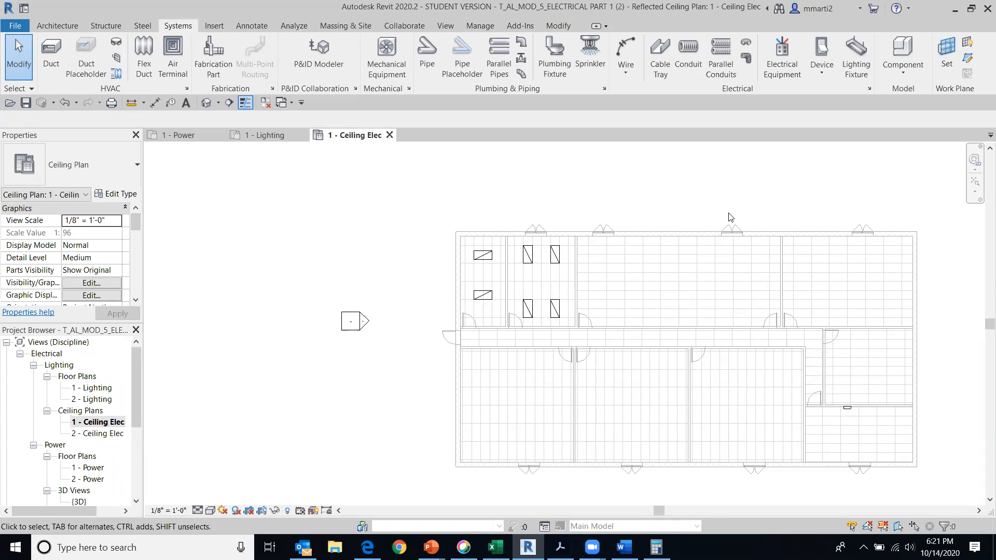
scroll(628, 211, down, 1)
middle_drag(606, 256, 503, 209)
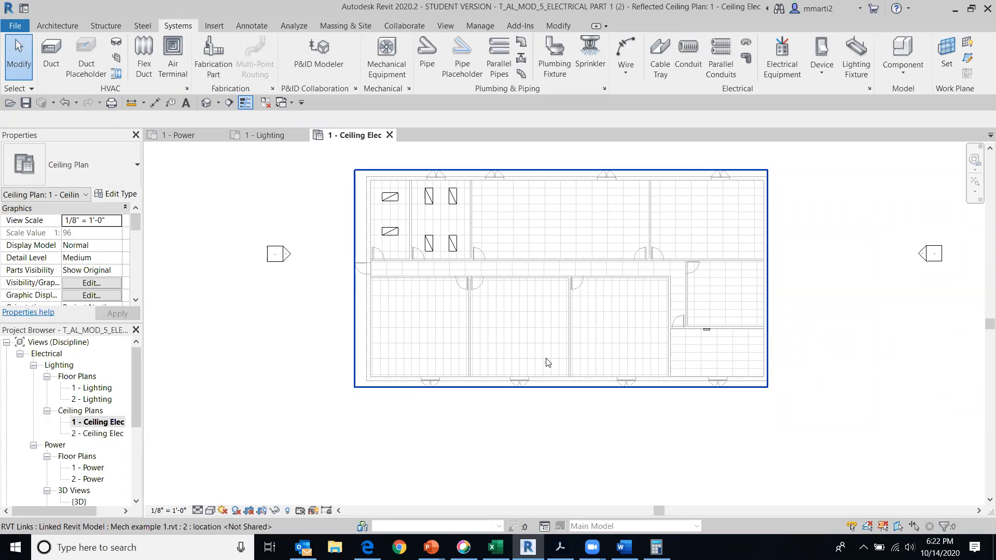
middle_drag(278, 356, 298, 382)
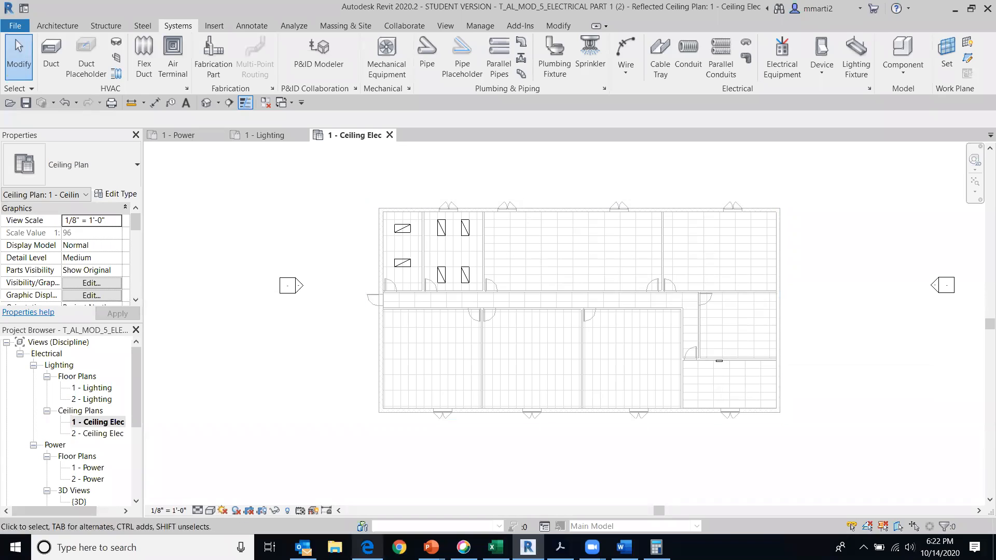
click(368, 547)
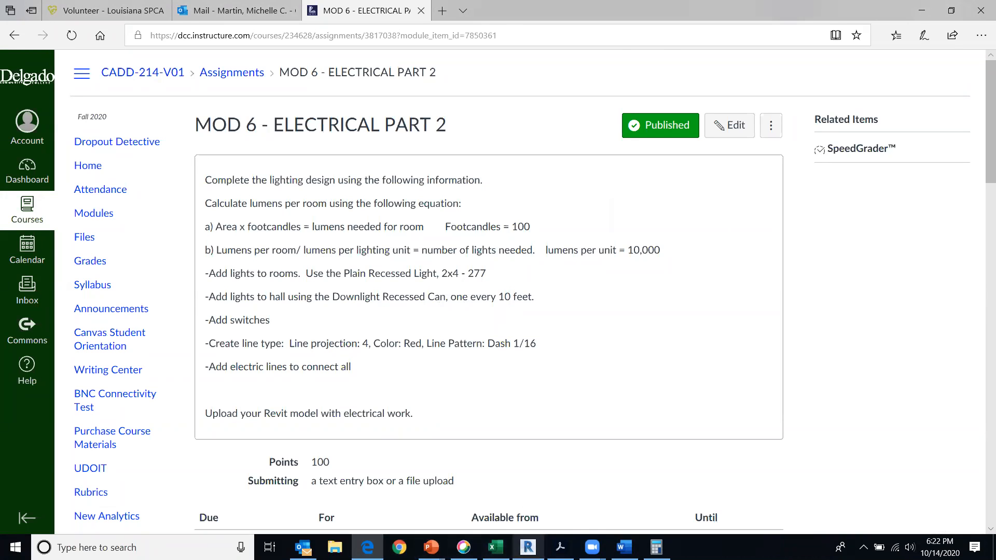
click(528, 547)
Start the Lighting Fixture command and load the Downlight - Recessed Can family from the Internal folder, rechecking the fixture name in the assignment
scroll(436, 310, up, 3)
scroll(435, 310, up, 1)
middle_drag(436, 308, 494, 317)
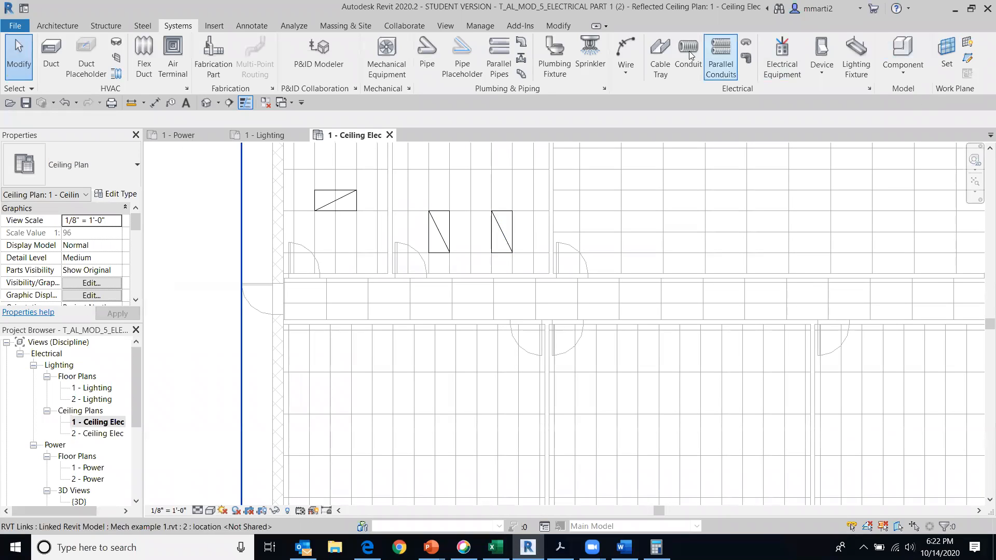
click(856, 58)
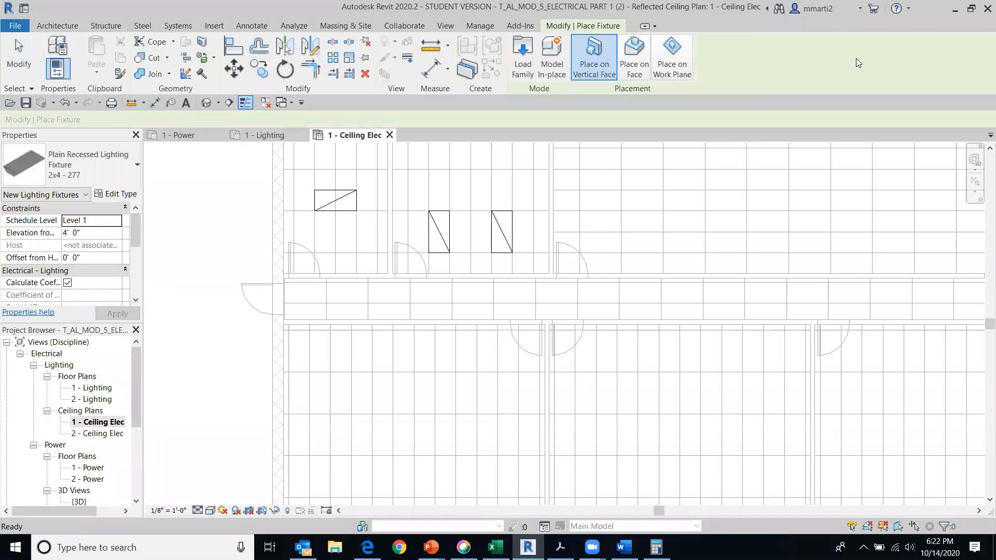
click(520, 50)
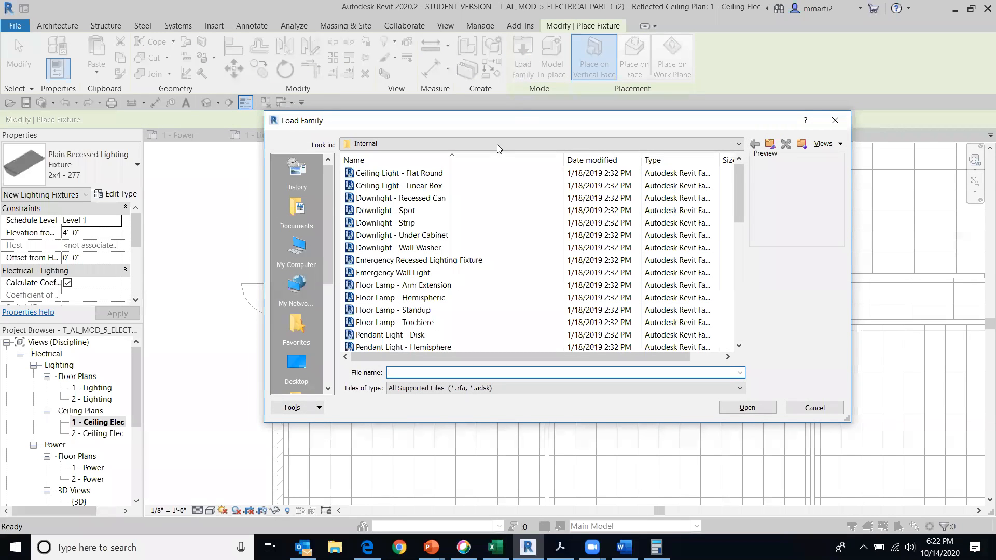
scroll(522, 277, down, 4)
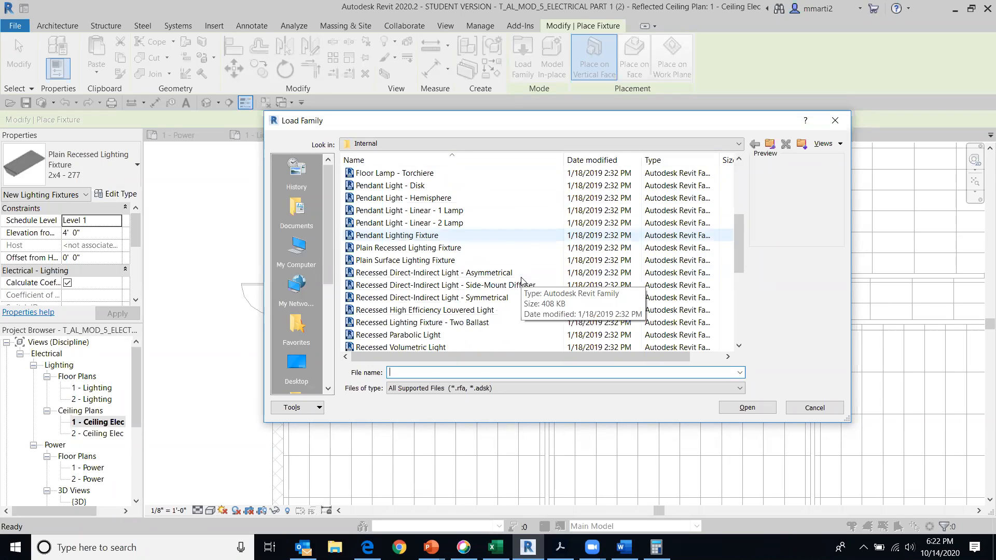
scroll(522, 282, down, 5)
scroll(522, 249, up, 3)
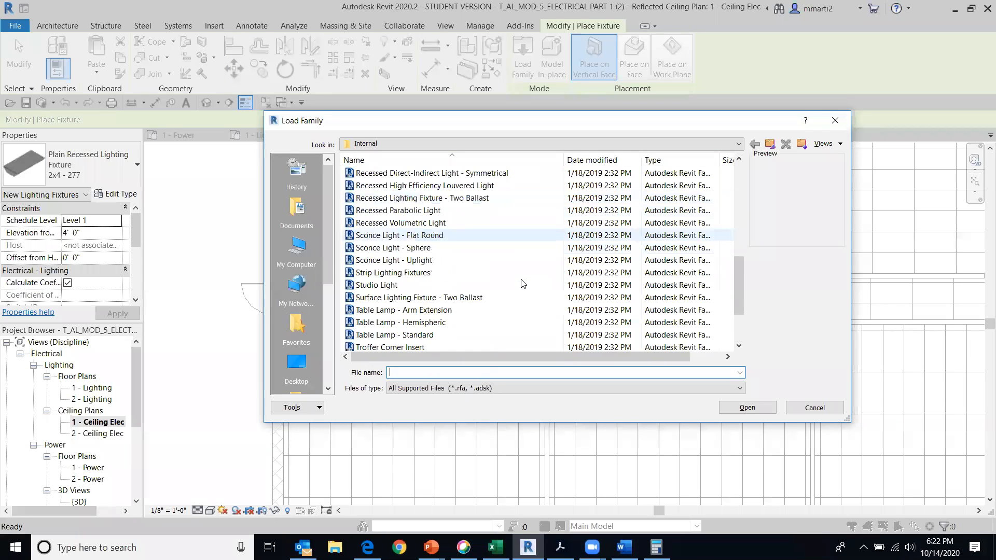
click(367, 548)
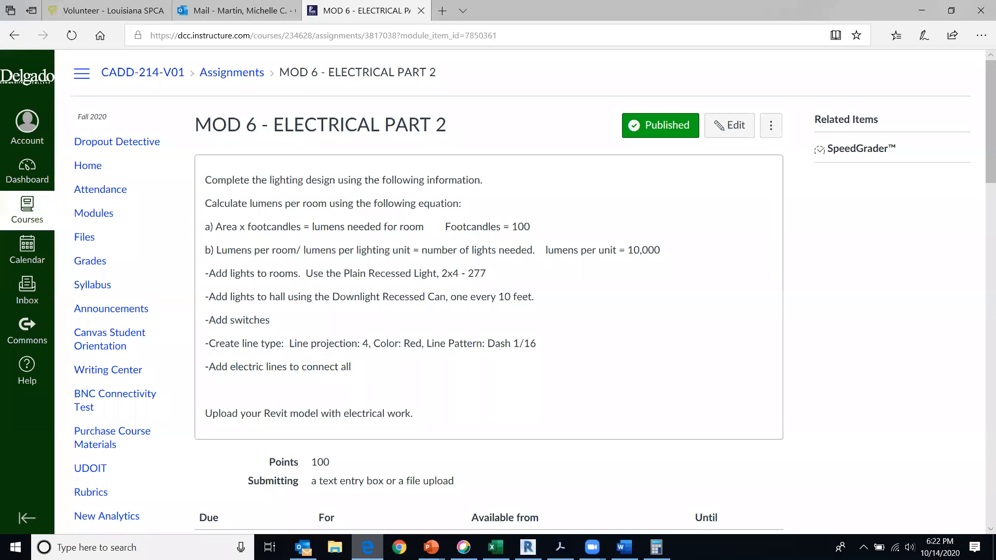
click(368, 547)
scroll(462, 312, up, 8)
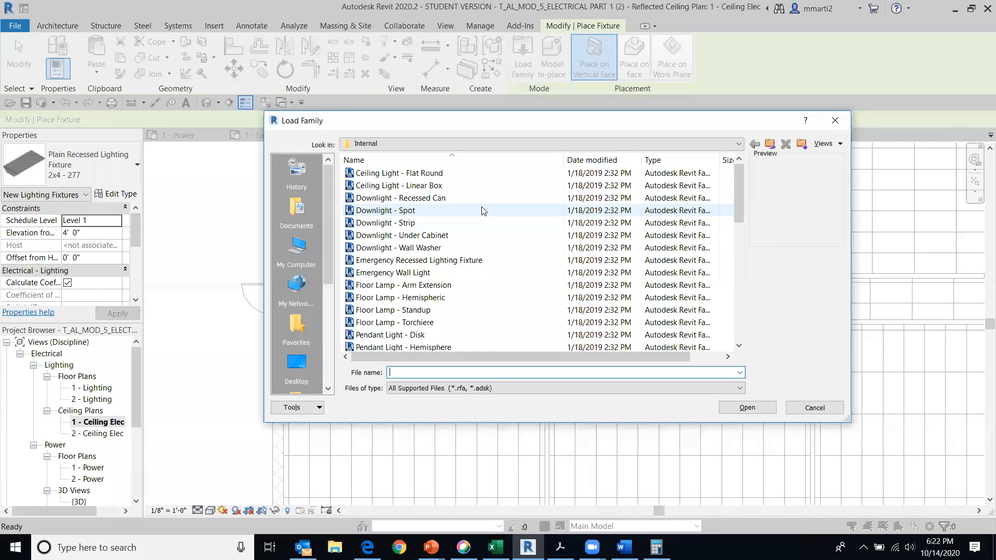
click(409, 198)
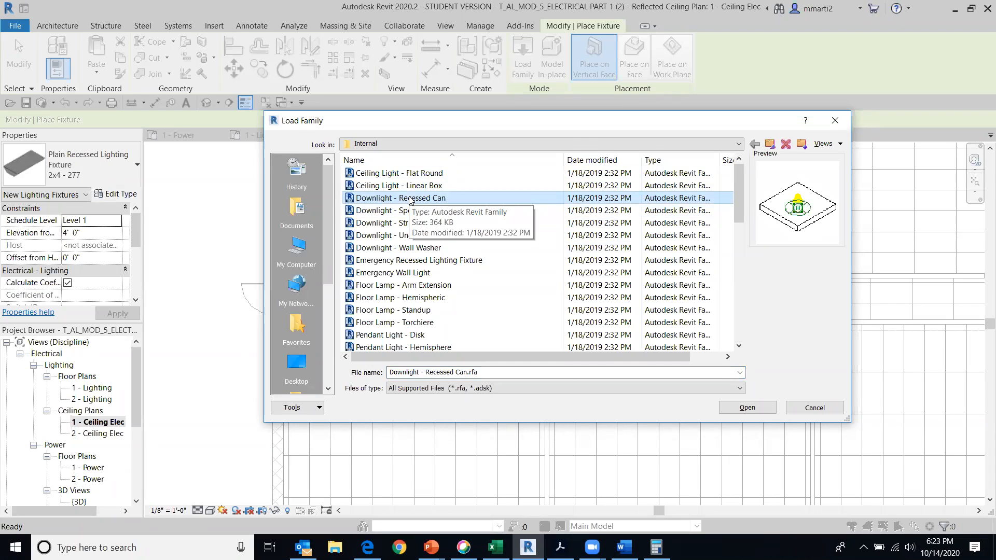
double_click(410, 199)
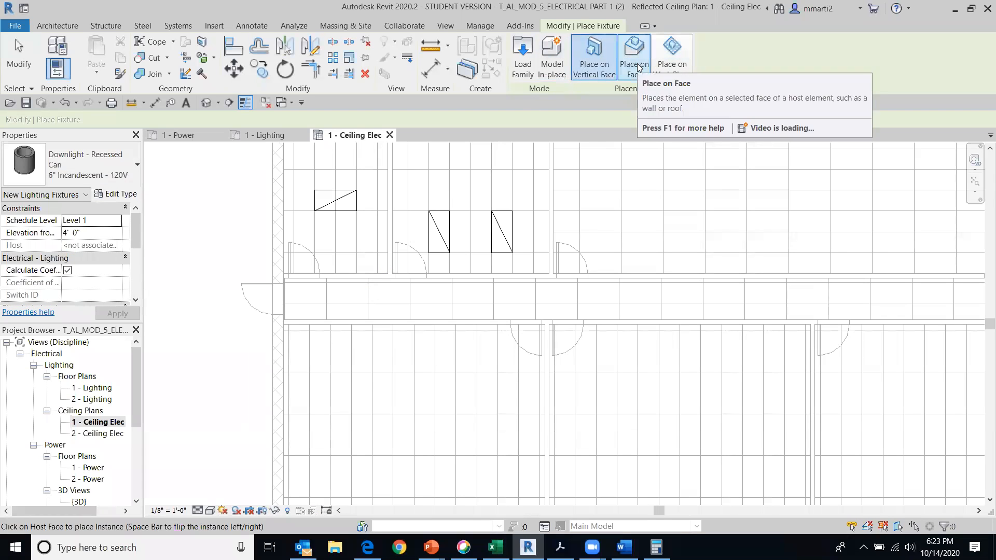
Place six 6" Incandescent - 120V recessed can downlights on the ceiling face, in a row along the hall from its left end
click(641, 66)
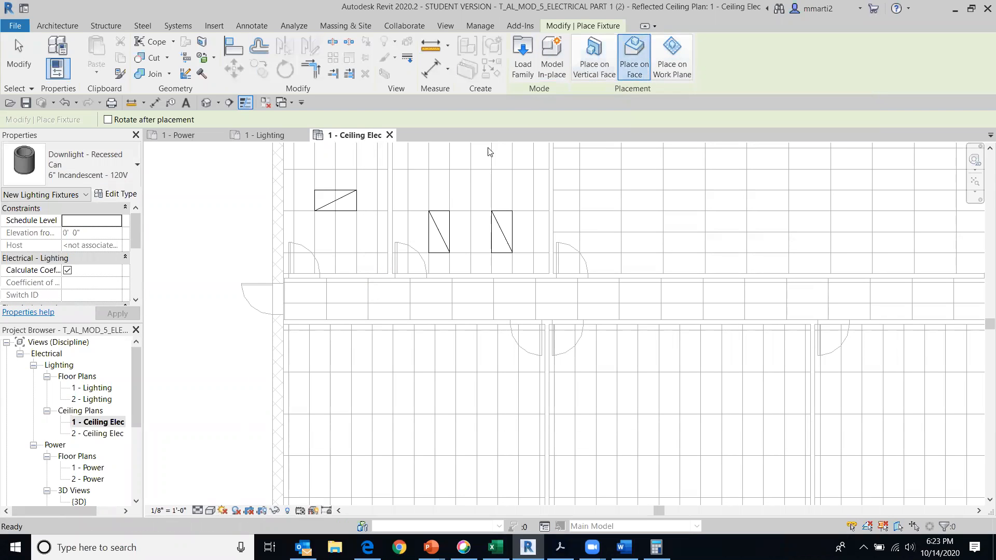
click(340, 297)
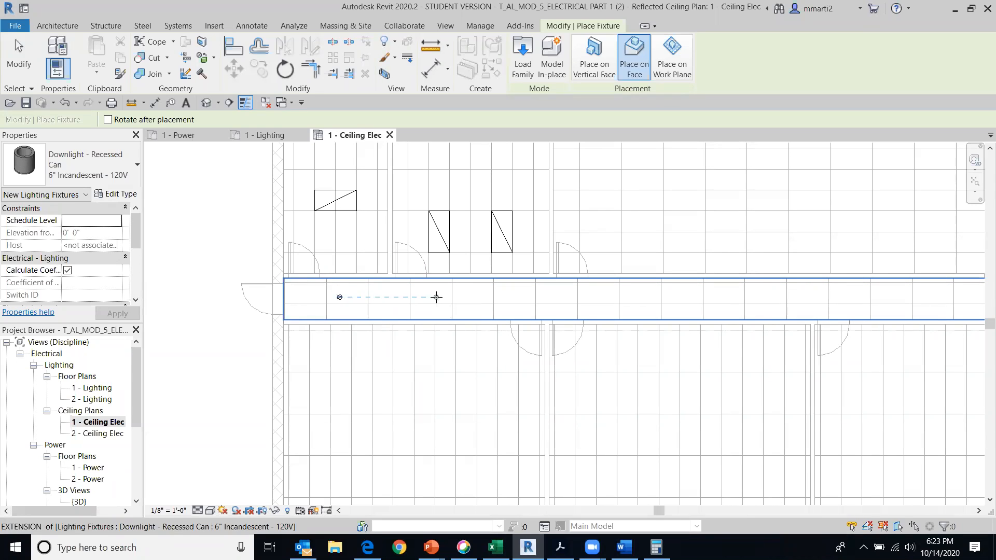
click(436, 296)
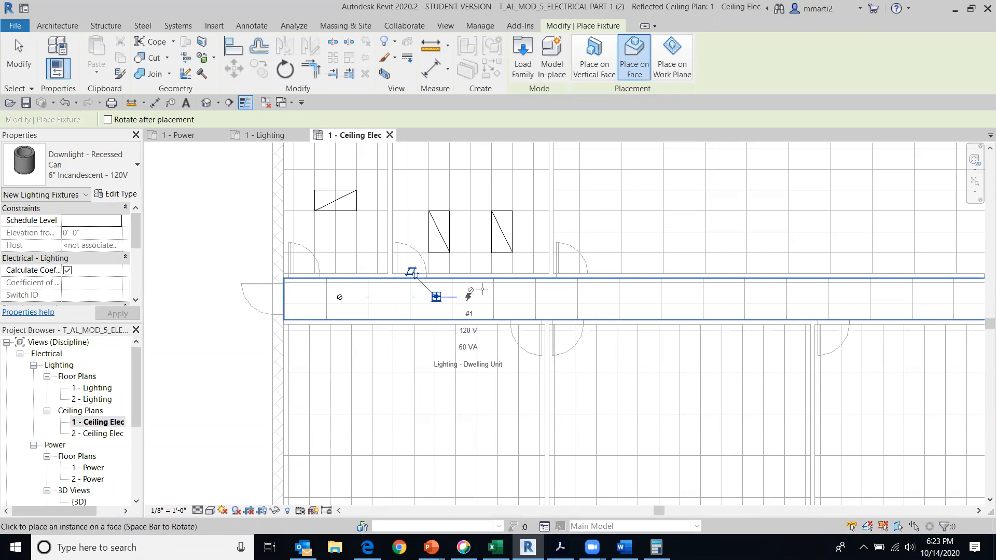
click(520, 297)
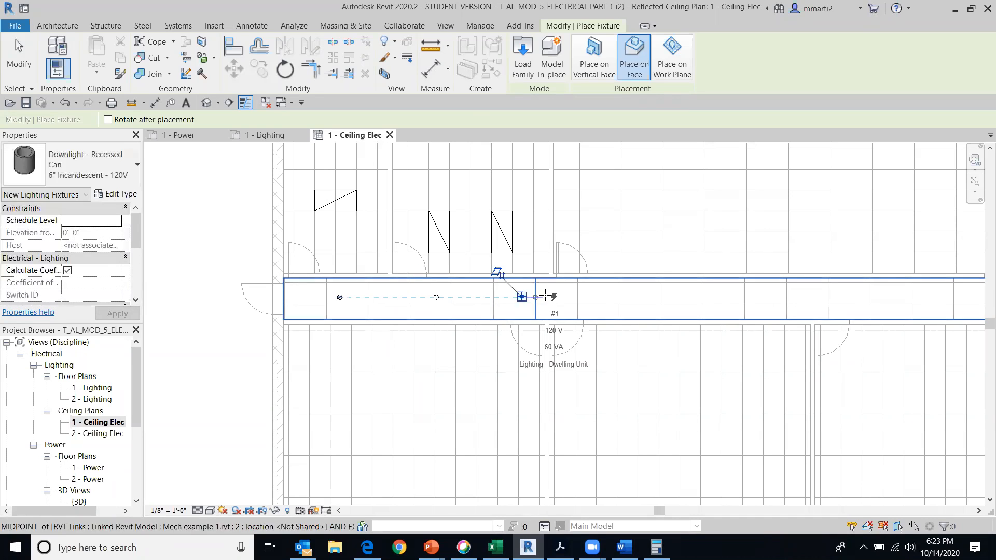
click(610, 297)
click(728, 297)
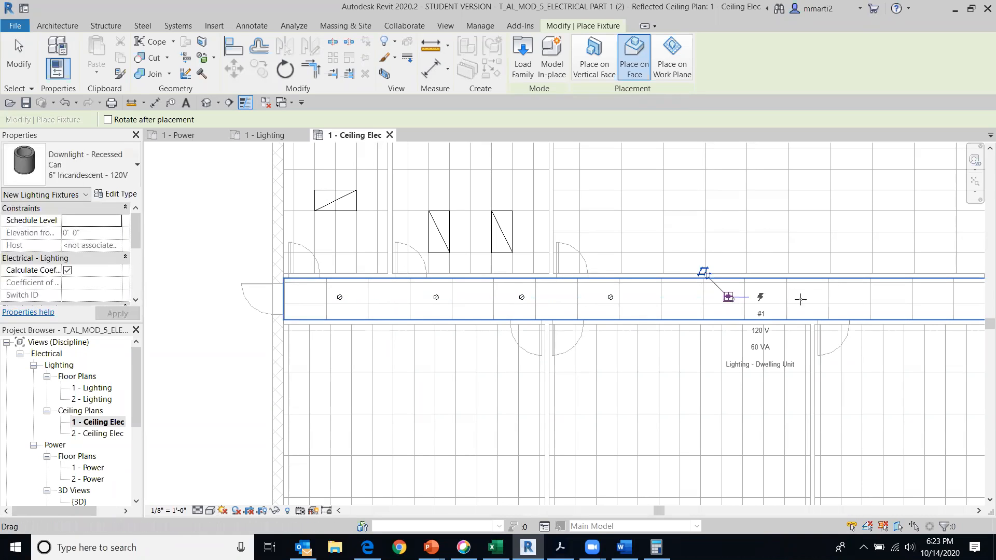
click(813, 298)
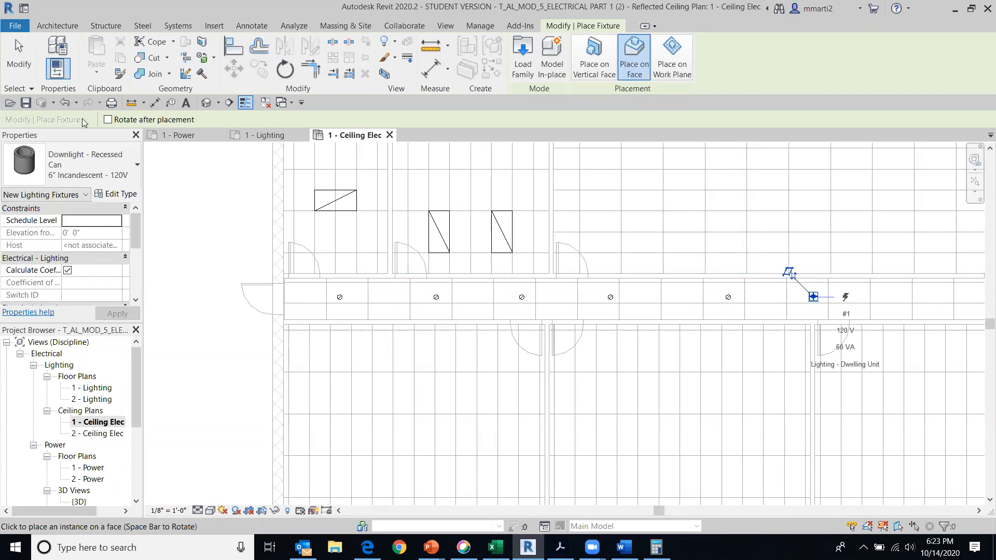
click(19, 57)
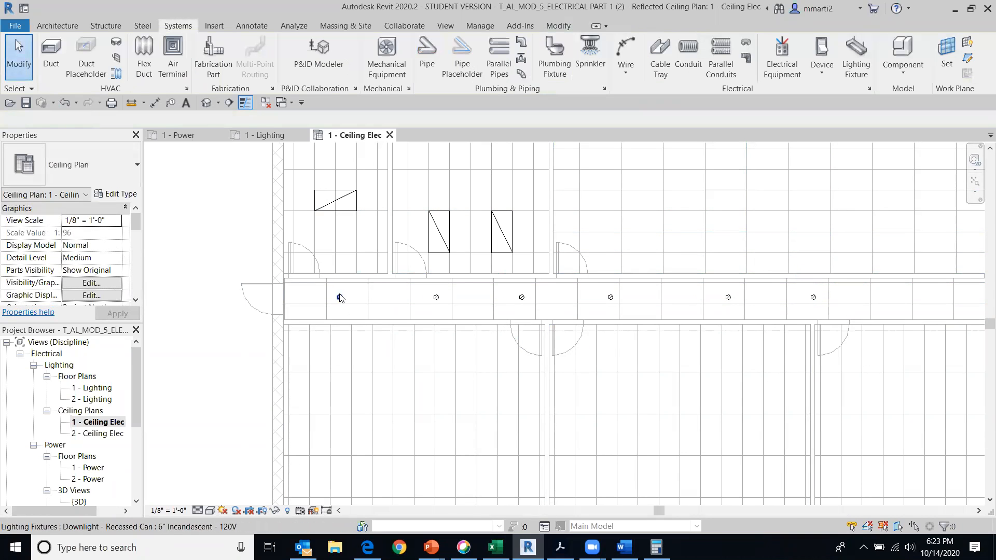
Inspect the first hall downlight and the whole ceiling plan, and check the MOD 6 - ELECTRICAL PART 2 assignment for the remaining lighting tasks
click(340, 299)
scroll(340, 299, up, 2)
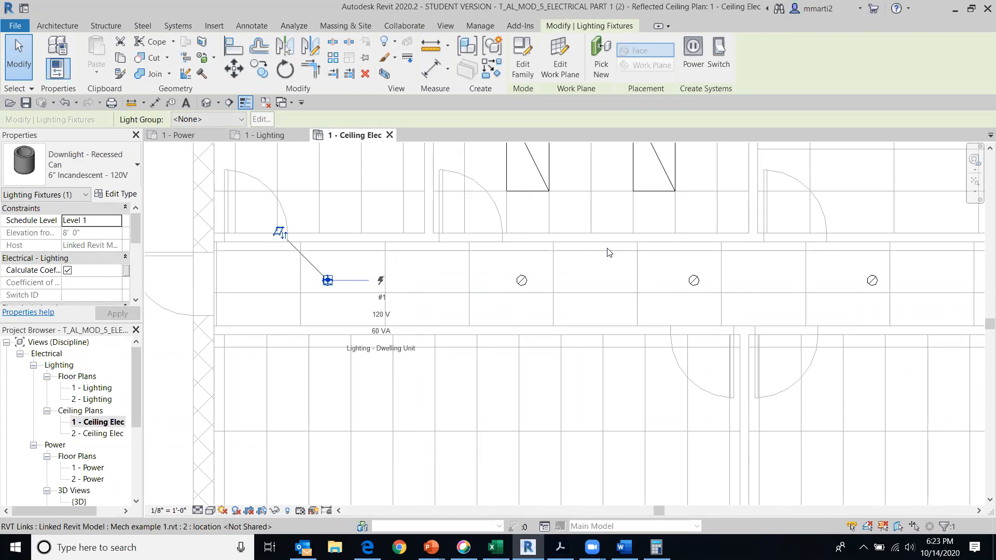
scroll(197, 283, down, 1)
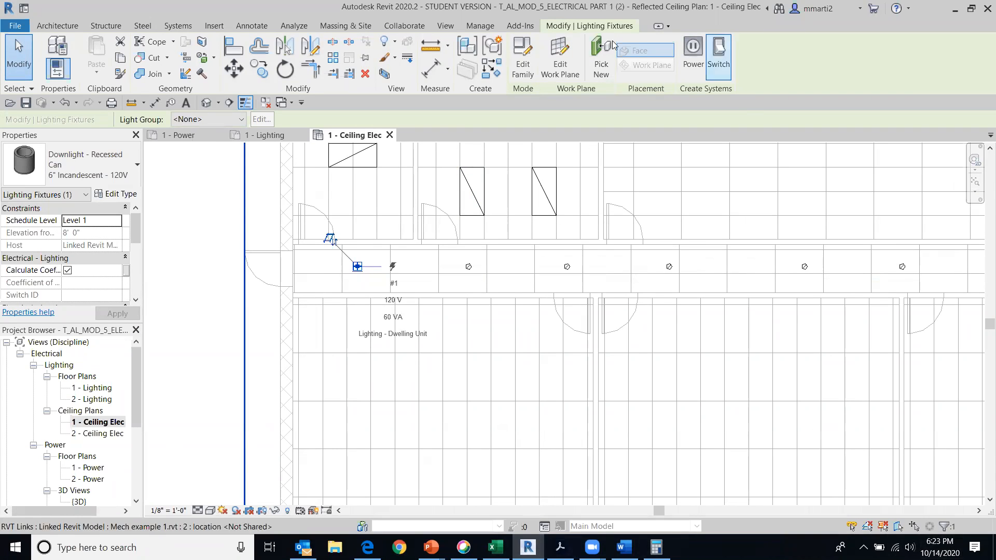
scroll(167, 344, down, 2)
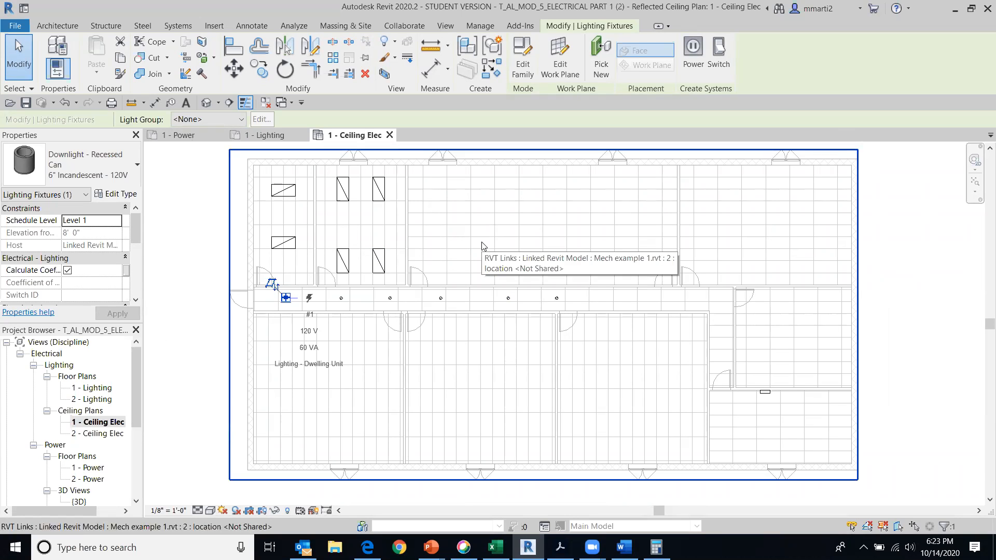
scroll(655, 312, up, 1)
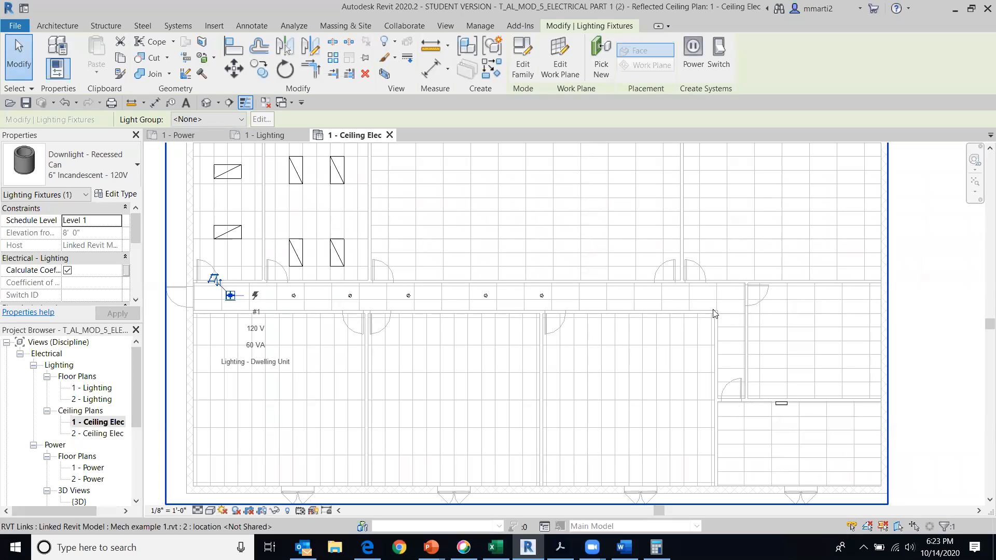
middle_drag(490, 325, 641, 280)
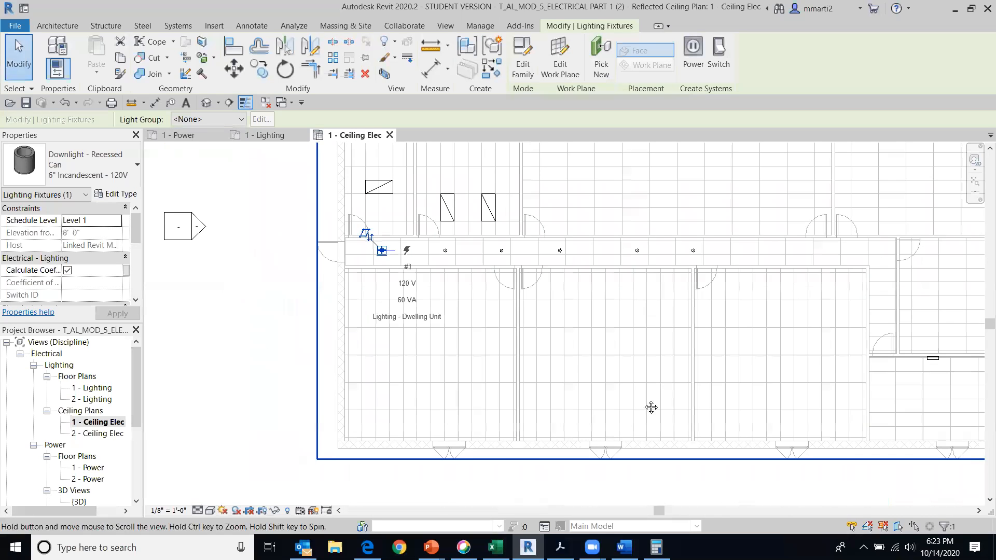
middle_drag(655, 345, 589, 437)
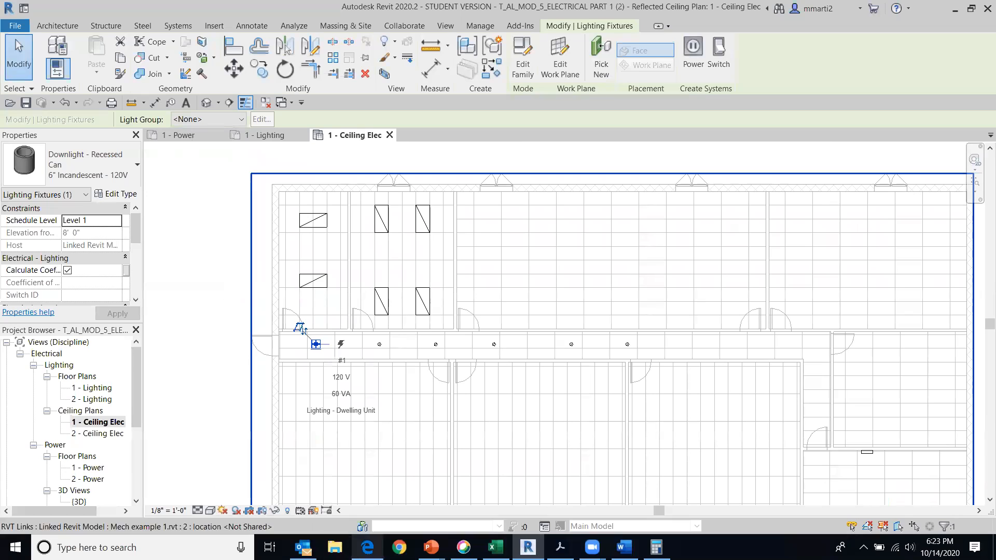
click(367, 548)
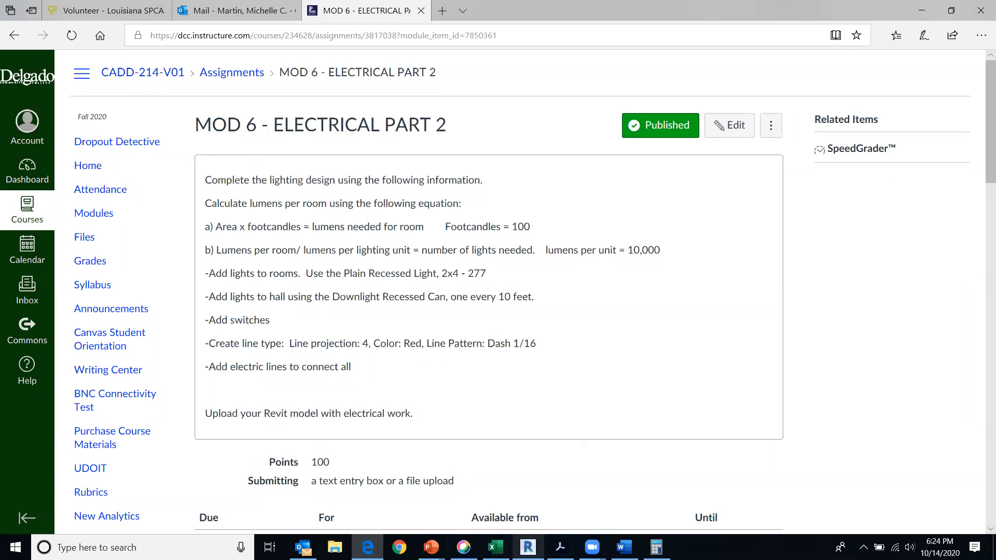
click(528, 548)
scroll(918, 175, down, 1)
middle_drag(804, 201, 669, 201)
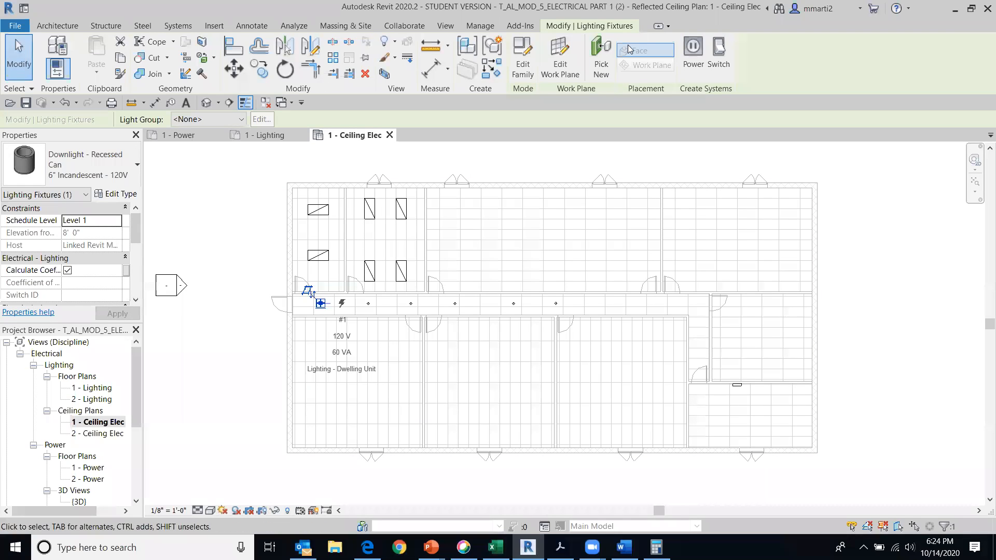
click(19, 55)
middle_drag(934, 342, 967, 348)
scroll(929, 400, up, 1)
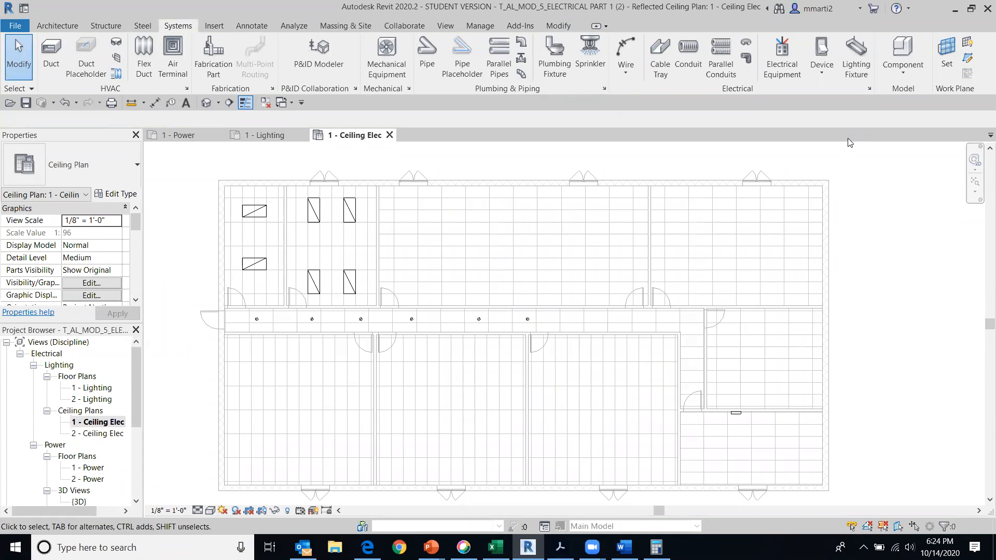
Place a Three Way lighting switch on the vertical wall face inside the first upper-left room, beside its door
click(823, 54)
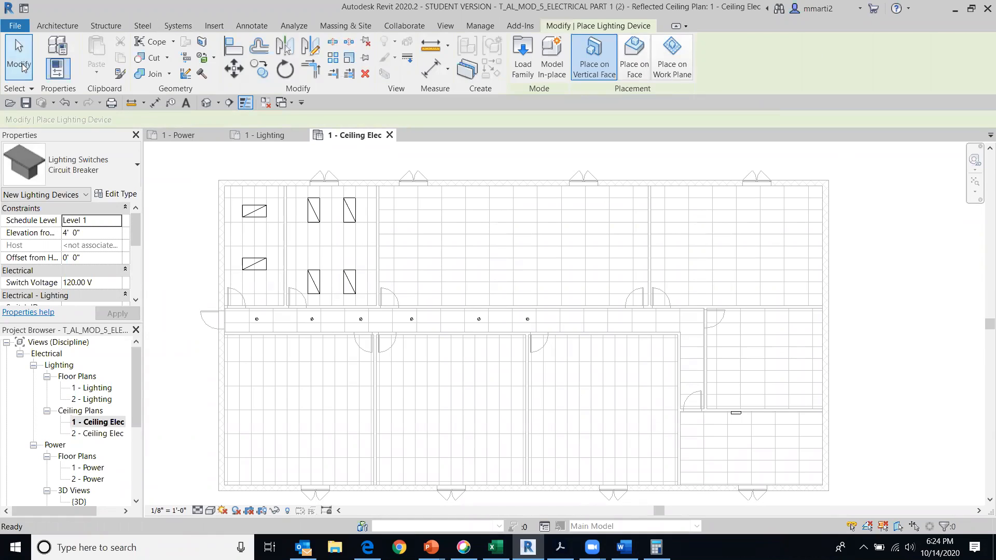
click(22, 66)
click(822, 75)
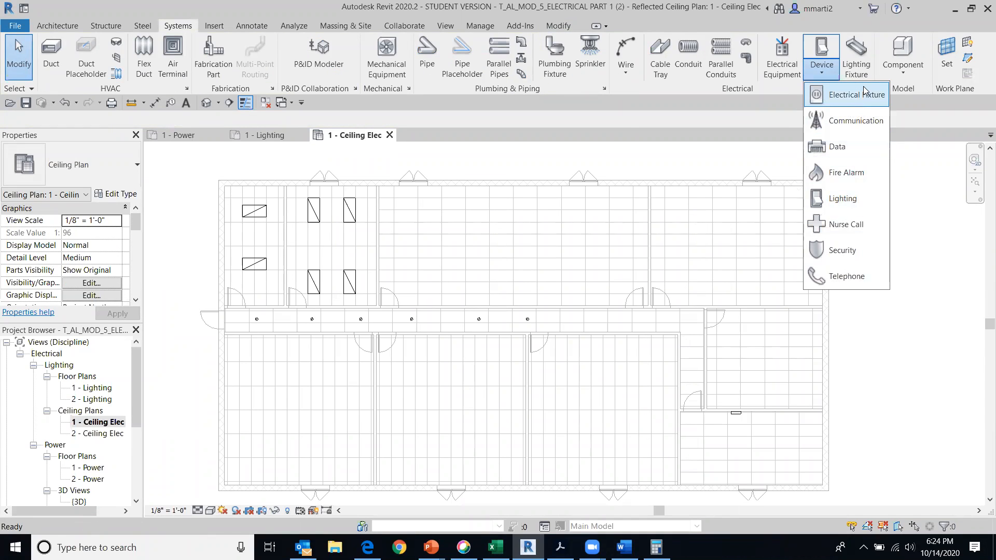
click(862, 199)
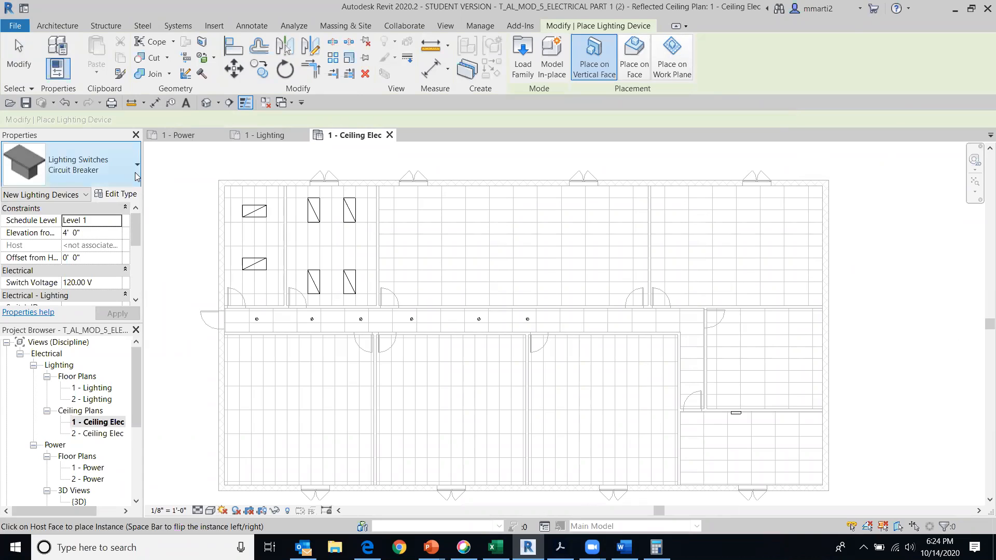
click(132, 174)
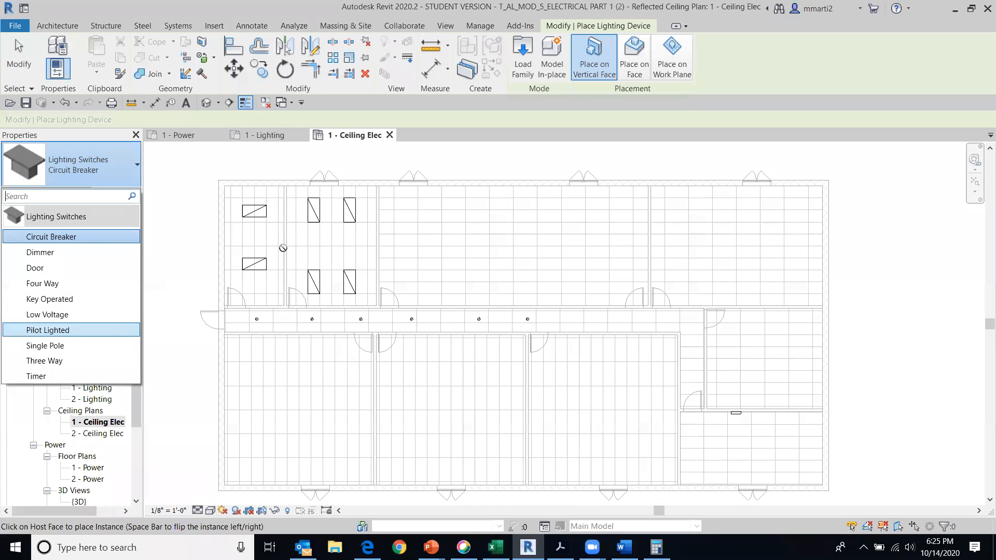
click(44, 361)
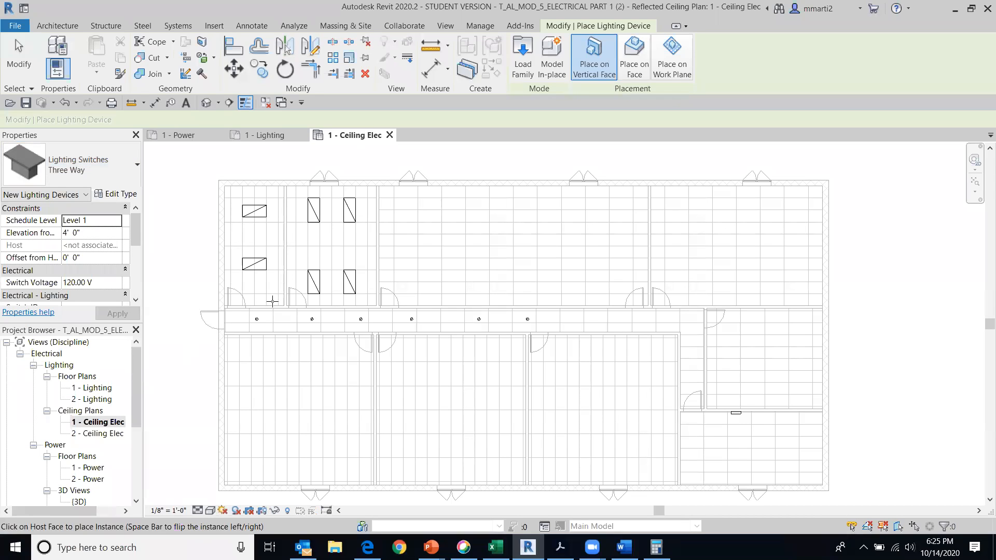
scroll(272, 304, up, 8)
middle_drag(207, 296, 529, 307)
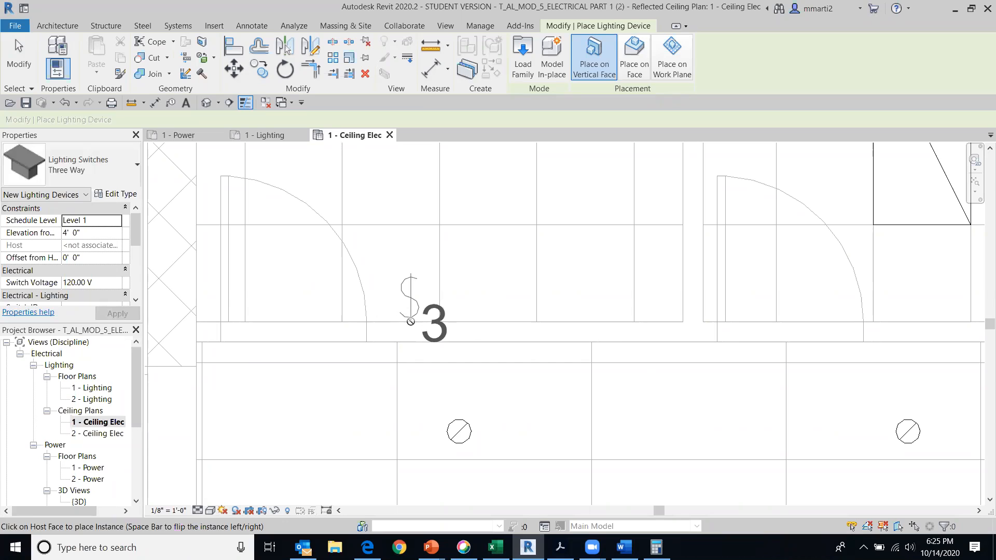
click(410, 322)
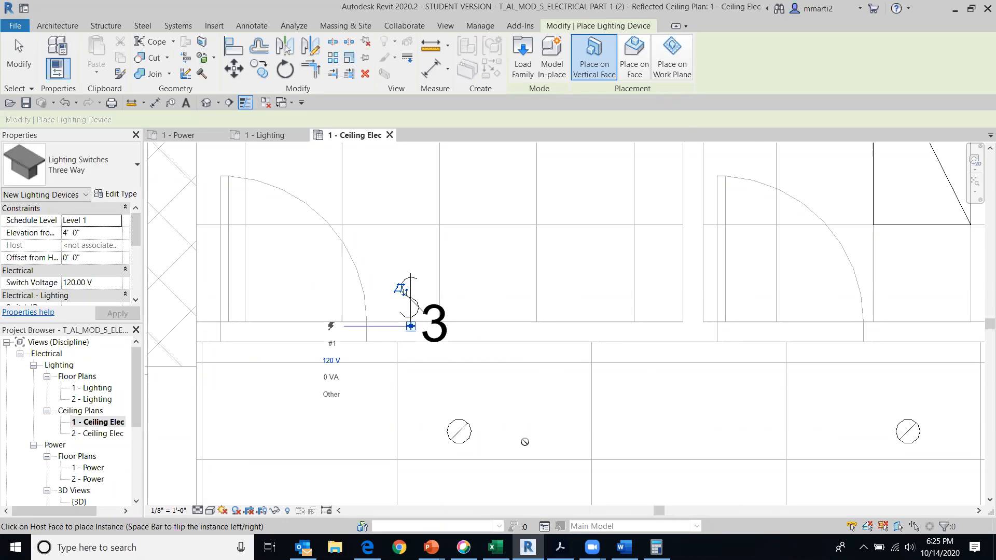
scroll(243, 213, down, 2)
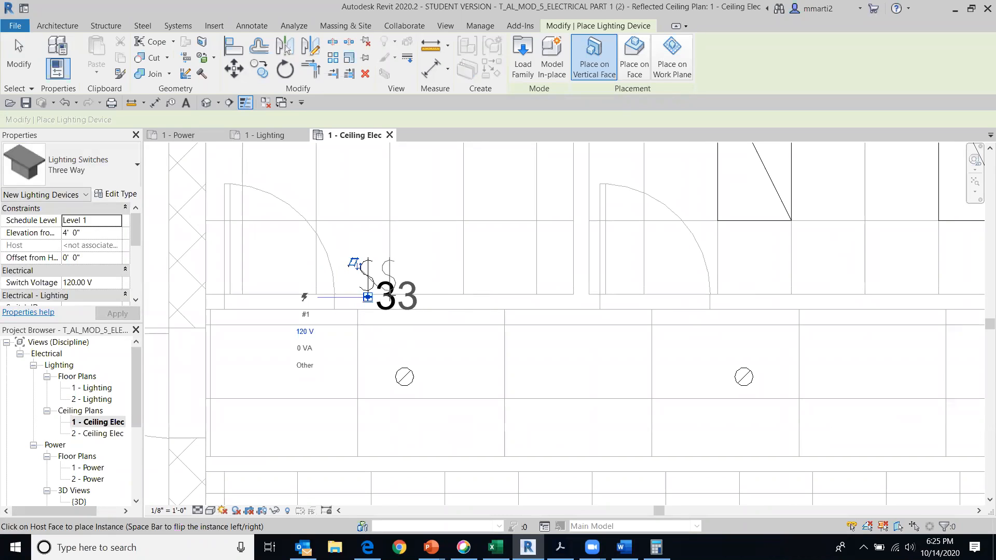
scroll(433, 332, down, 3)
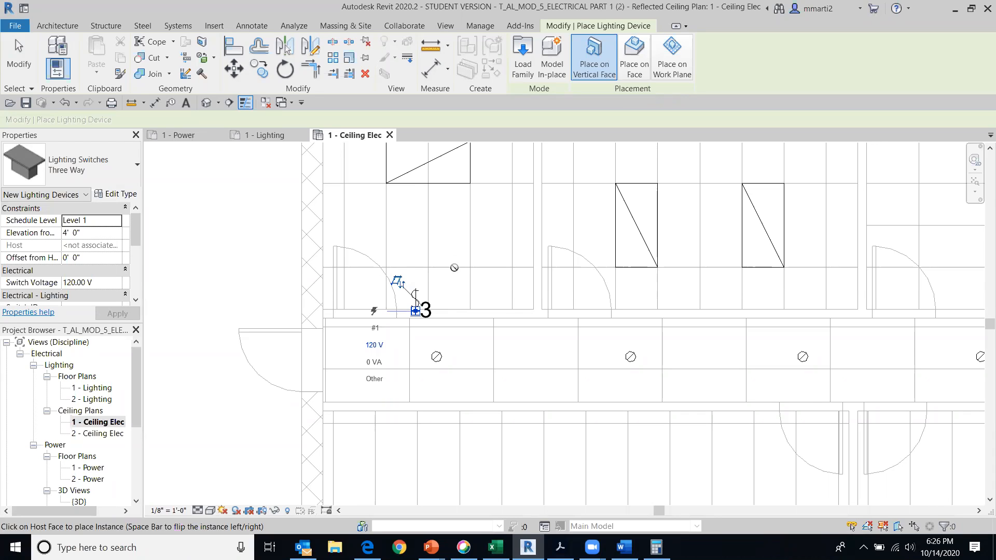
Place a Single Pole lighting switch on the wall inside the second upper room, beside its door
scroll(455, 268, down, 1)
middle_drag(463, 268, 324, 335)
scroll(640, 247, down, 1)
middle_drag(582, 215, 534, 338)
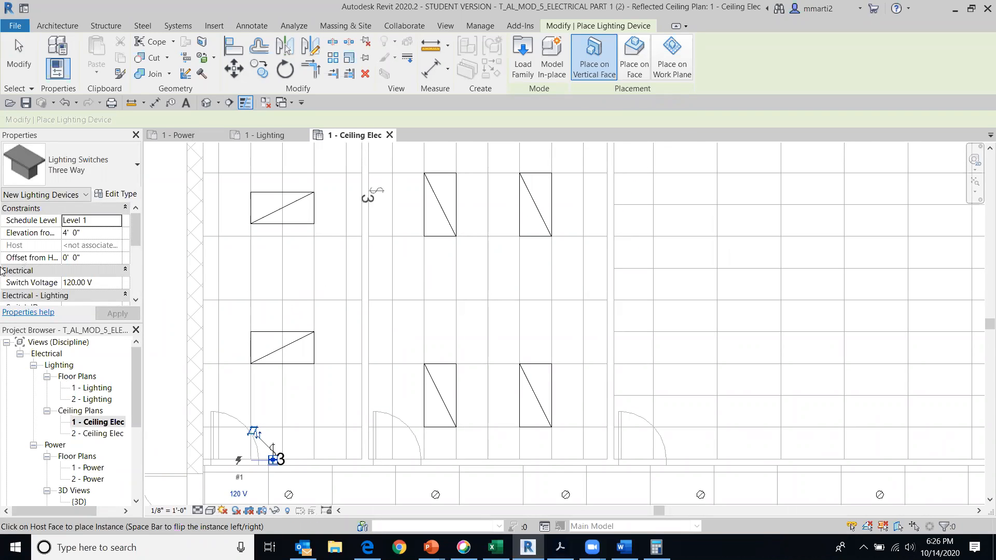
click(30, 64)
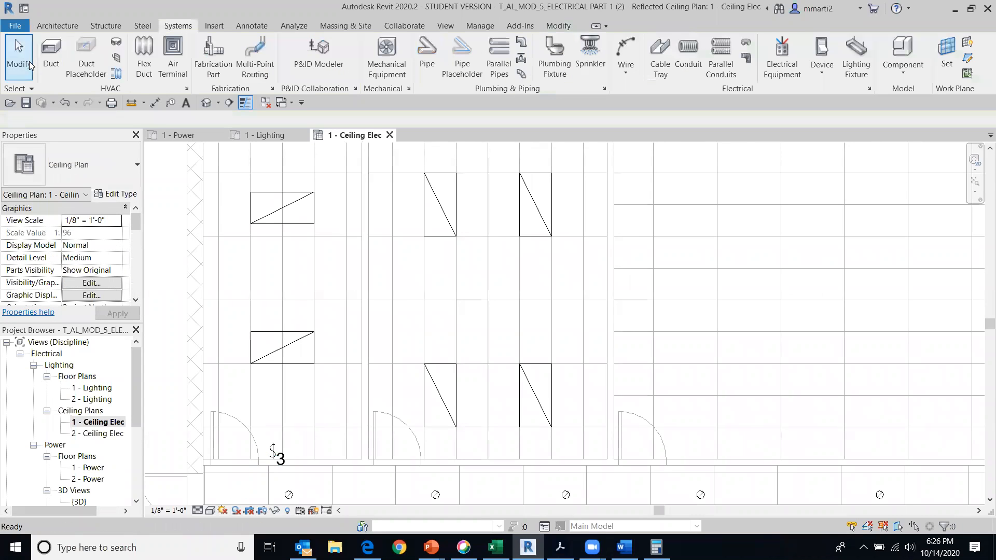
click(828, 53)
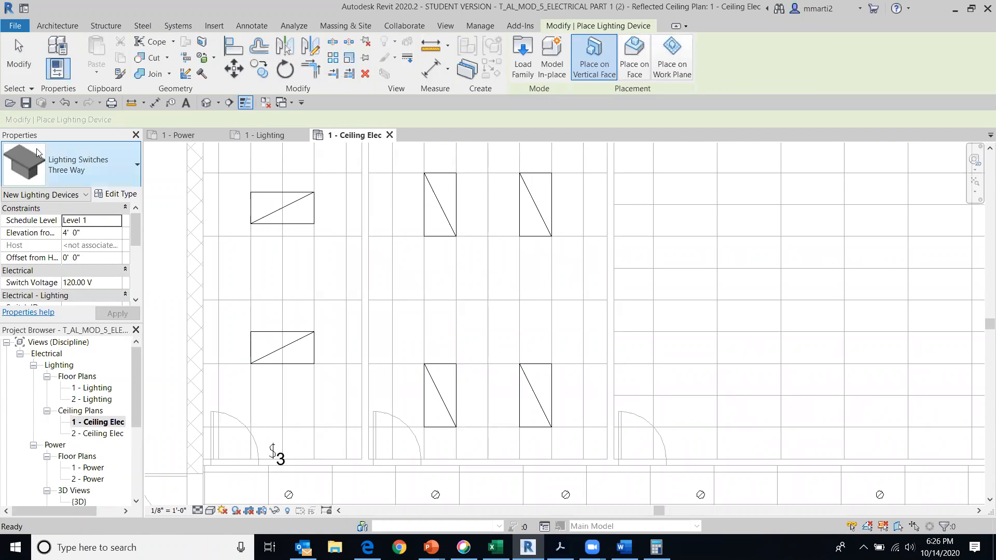
click(96, 163)
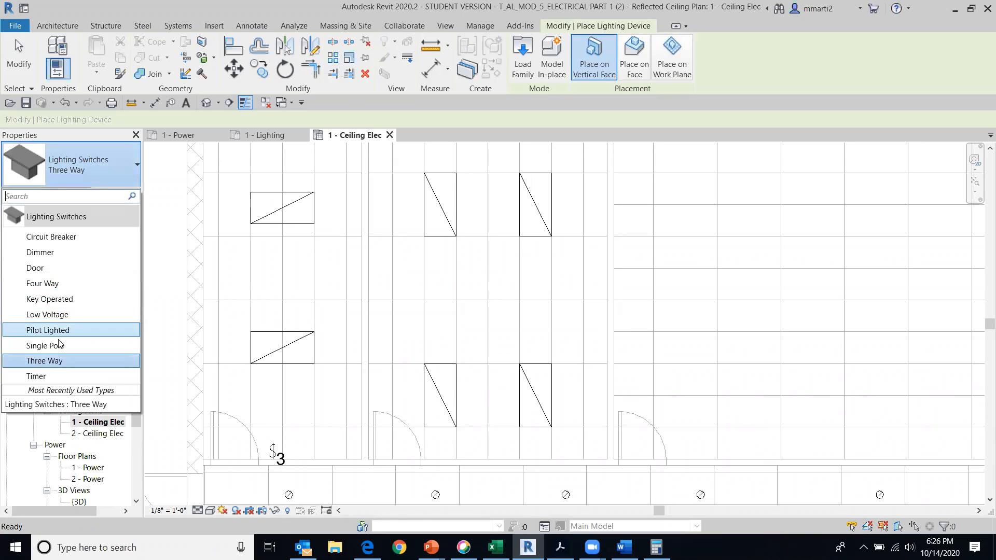
click(46, 345)
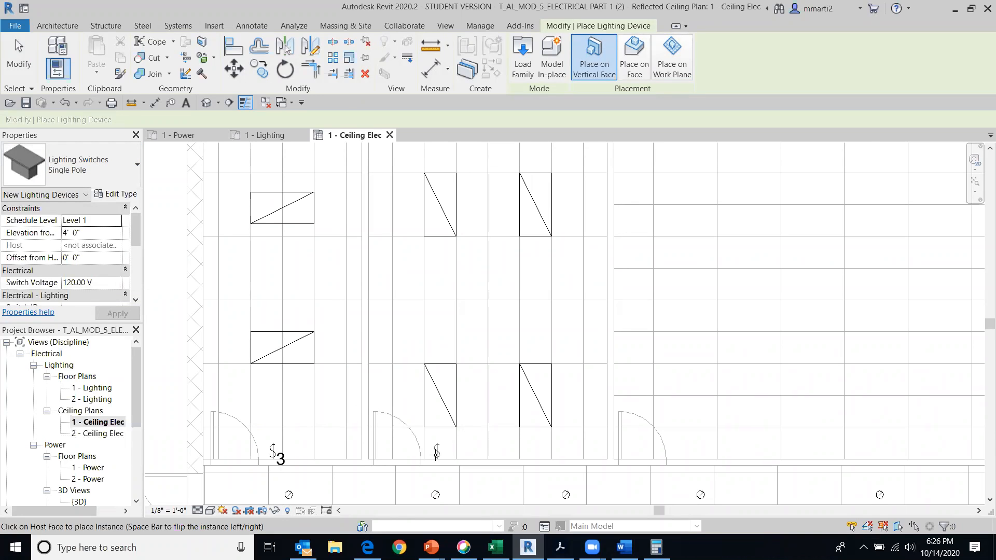
click(435, 455)
scroll(657, 341, down, 1)
middle_drag(662, 342, 775, 203)
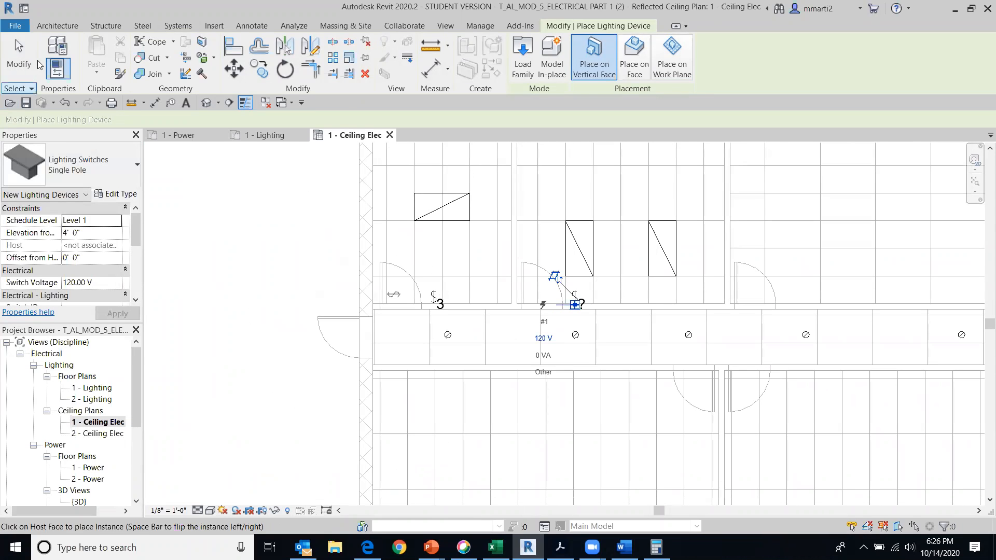
key(Escape)
key(Escape)
Place two Three Way lighting switches on the vertical wall face inside the large third upper room, one beside each of its hall doors
scroll(926, 280, down, 4)
middle_drag(913, 274, 475, 330)
scroll(475, 330, down, 1)
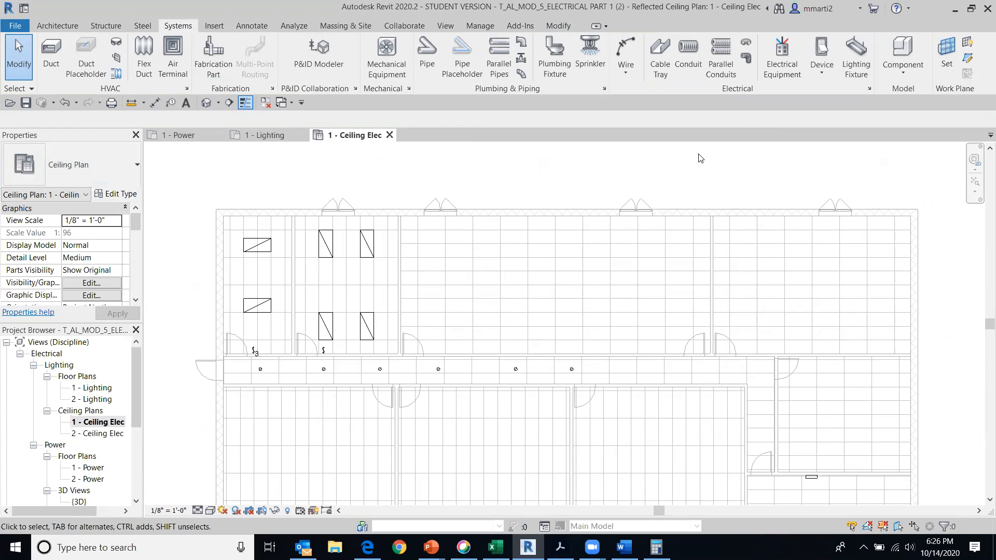
click(826, 48)
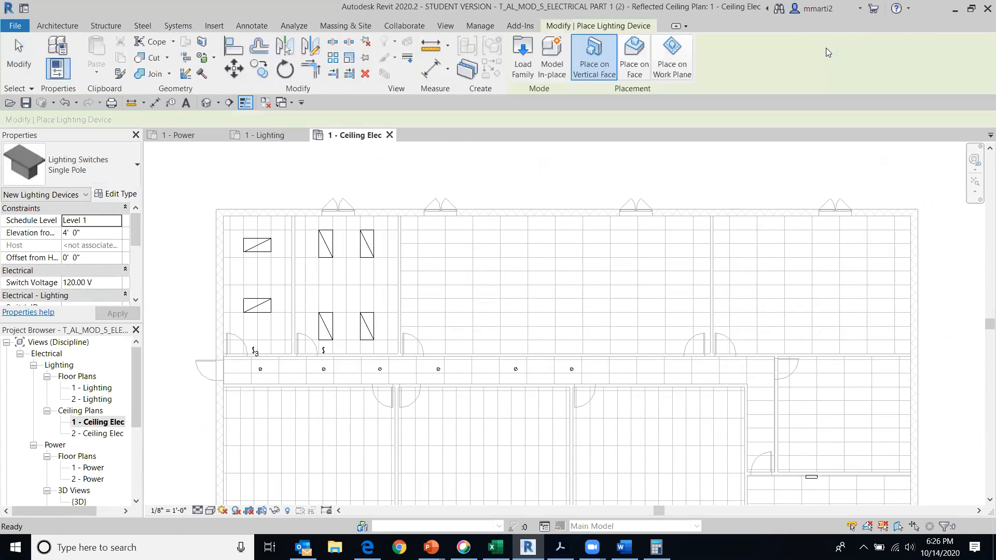
click(117, 178)
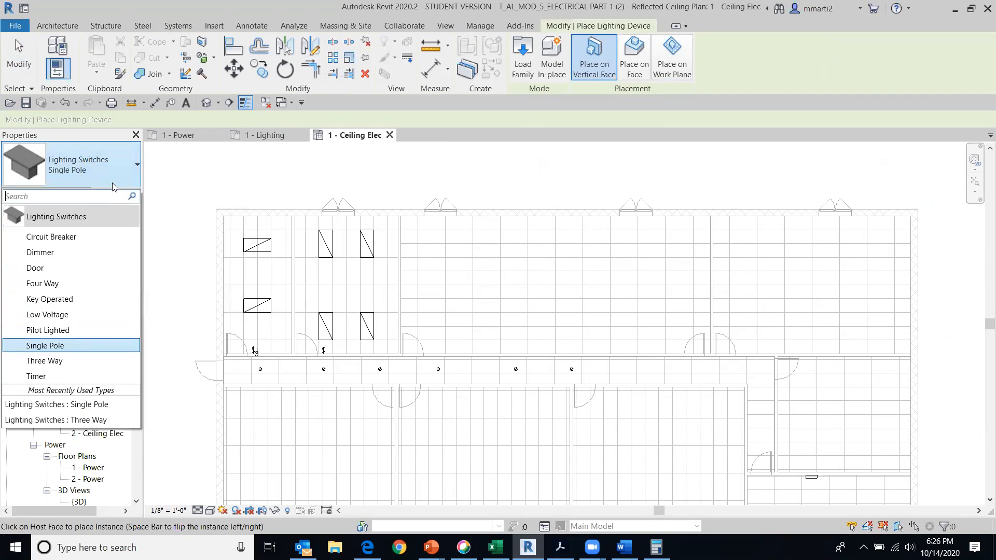
click(73, 363)
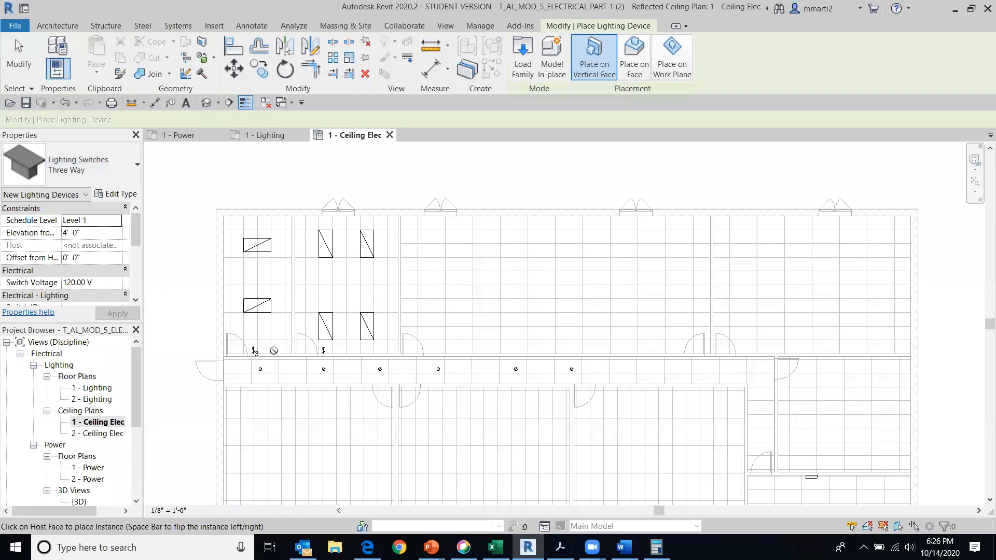
click(431, 353)
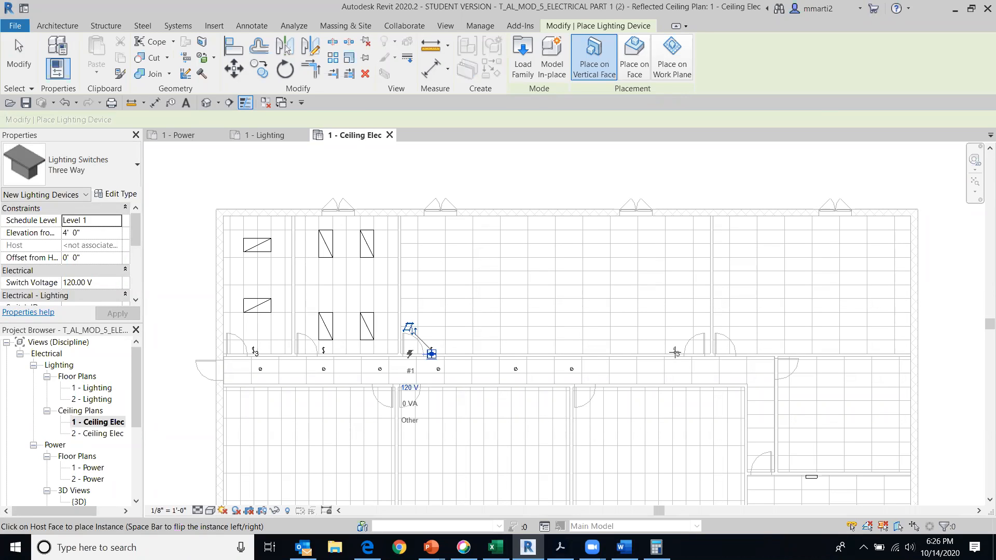
key(Escape)
key(Escape)
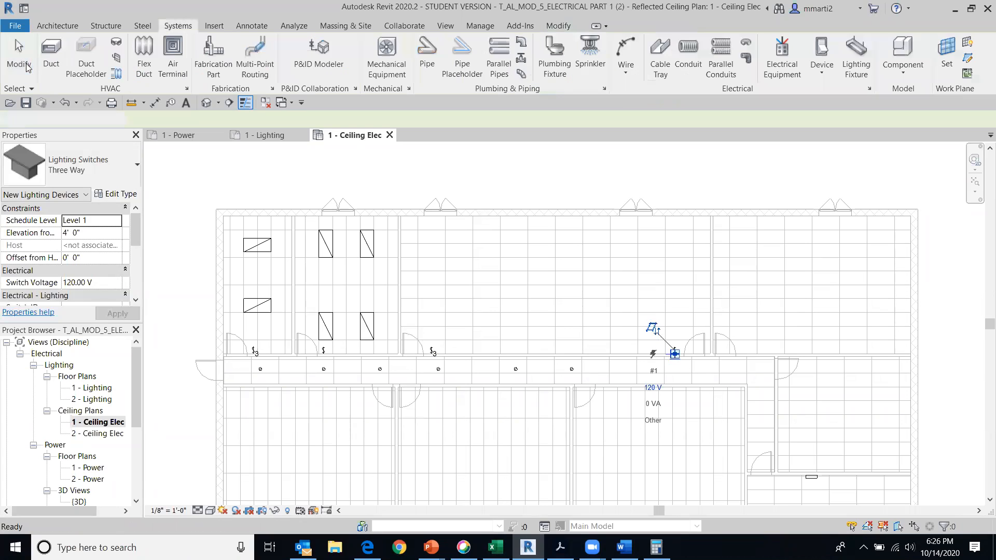
Place a flipped Three Way lighting switch on the hall's lower wall, beside the door of the middle lower room
scroll(491, 361, up, 3)
scroll(507, 266, down, 3)
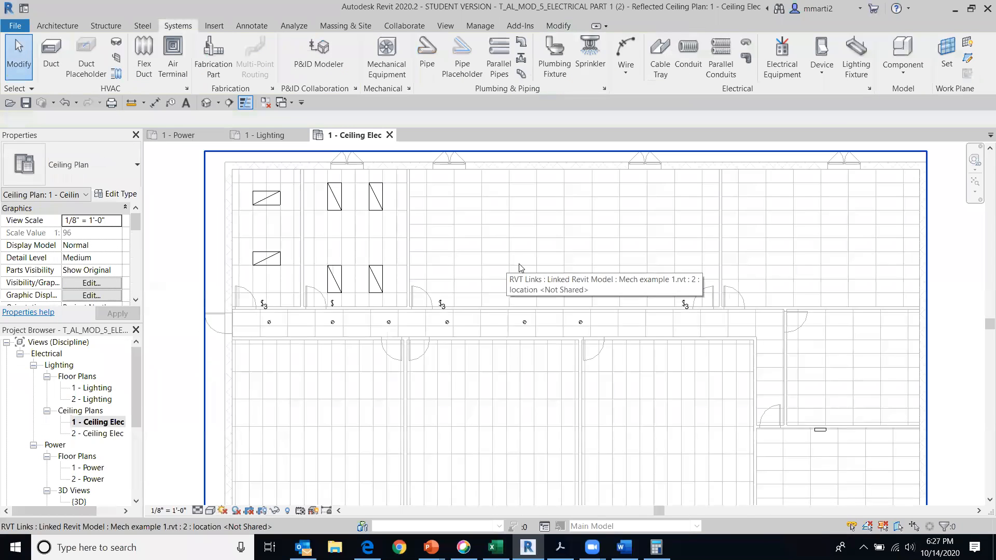
middle_drag(529, 249, 550, 223)
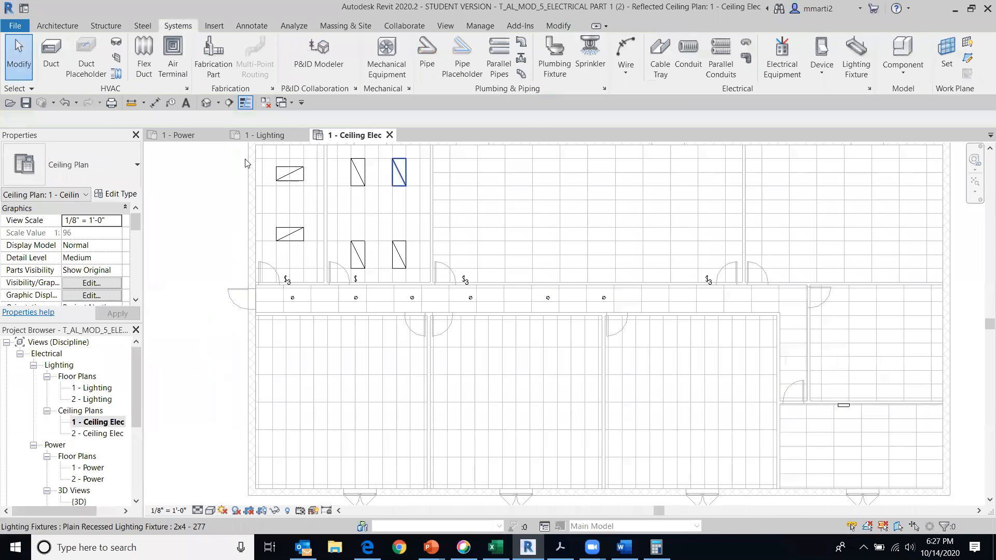
click(820, 54)
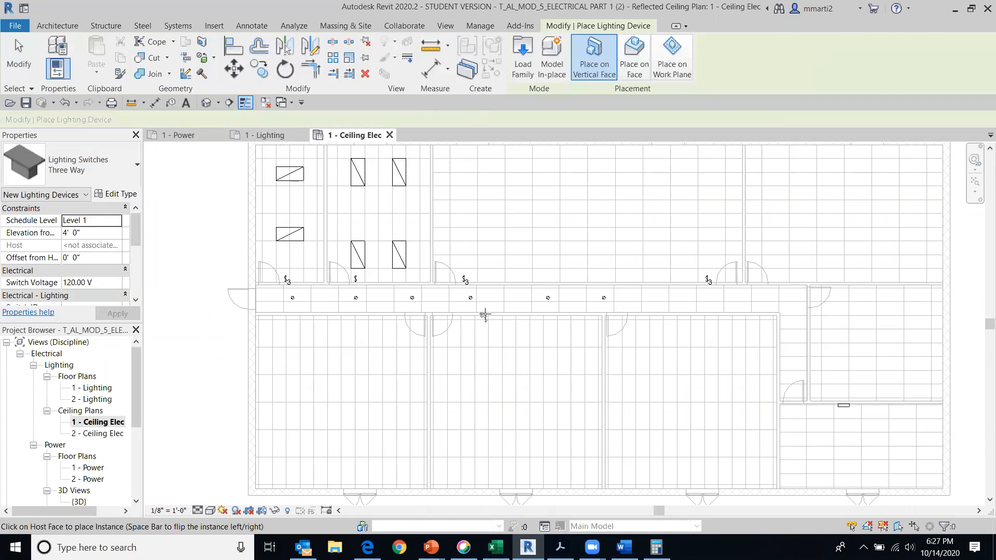
scroll(487, 315, up, 5)
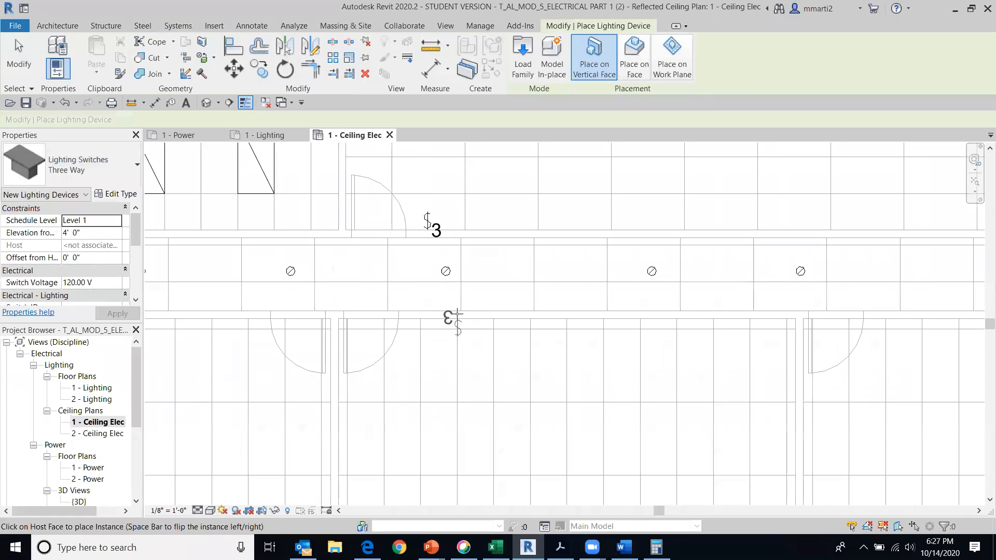
key(space)
key(space)
click(434, 317)
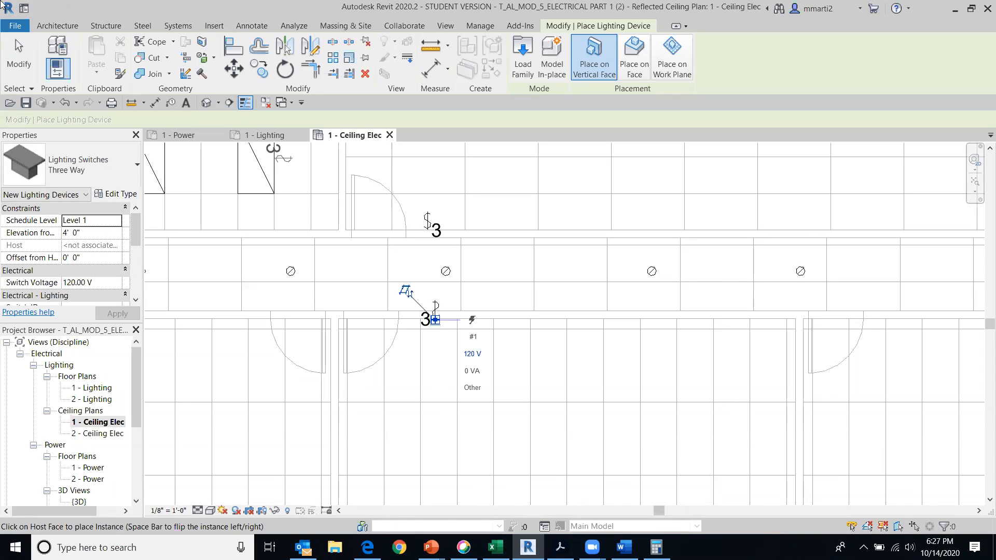
click(20, 59)
scroll(335, 199, down, 2)
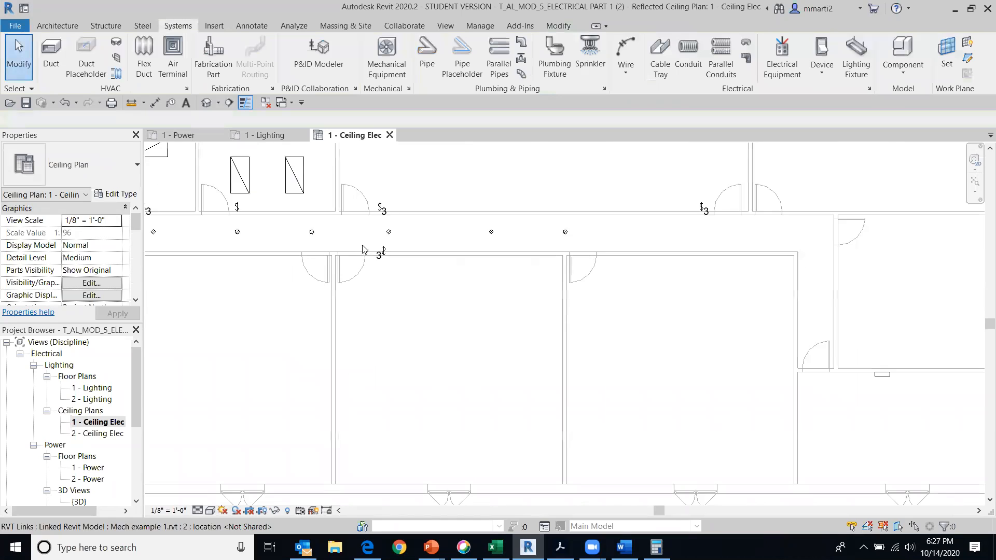
middle_drag(376, 257, 482, 272)
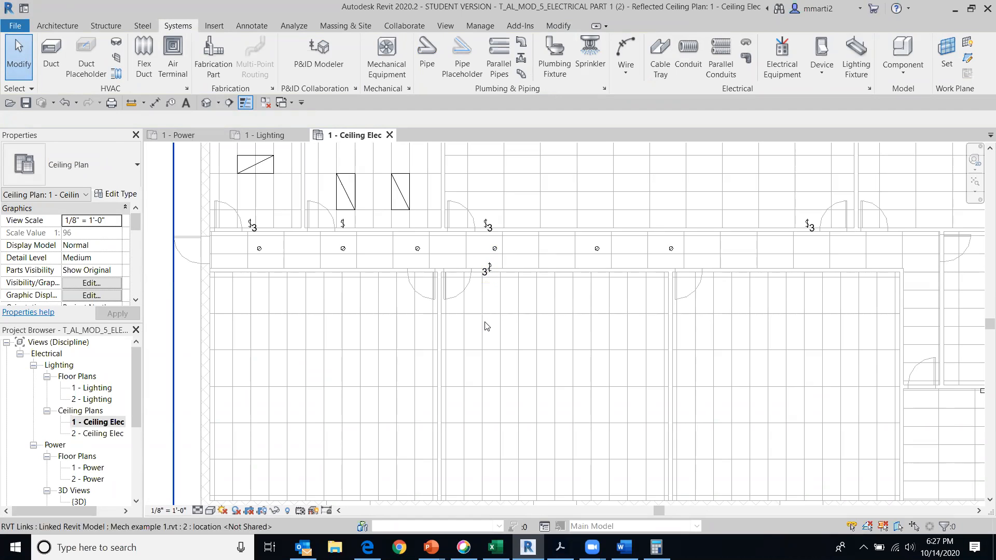
scroll(487, 296, down, 2)
middle_drag(500, 314, 482, 376)
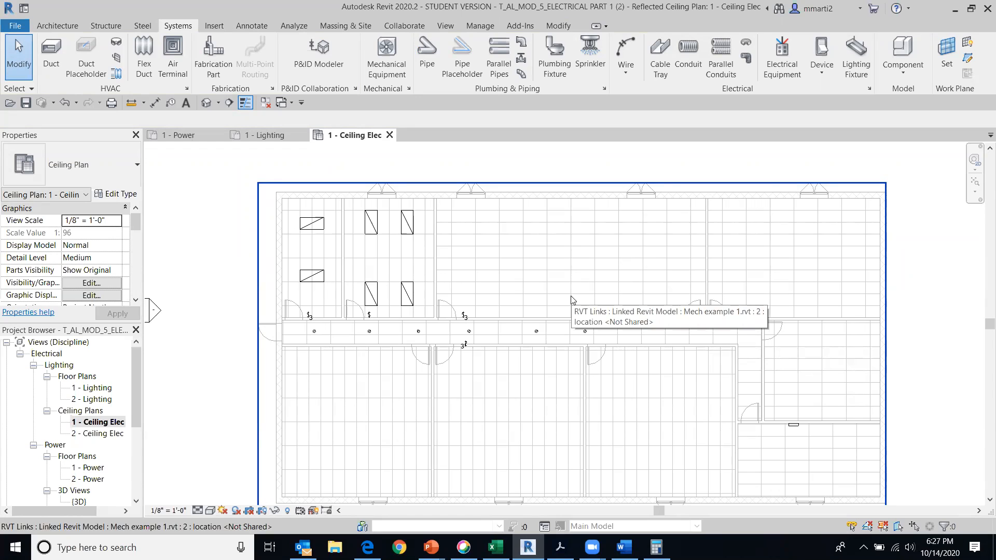
middle_drag(585, 292, 635, 287)
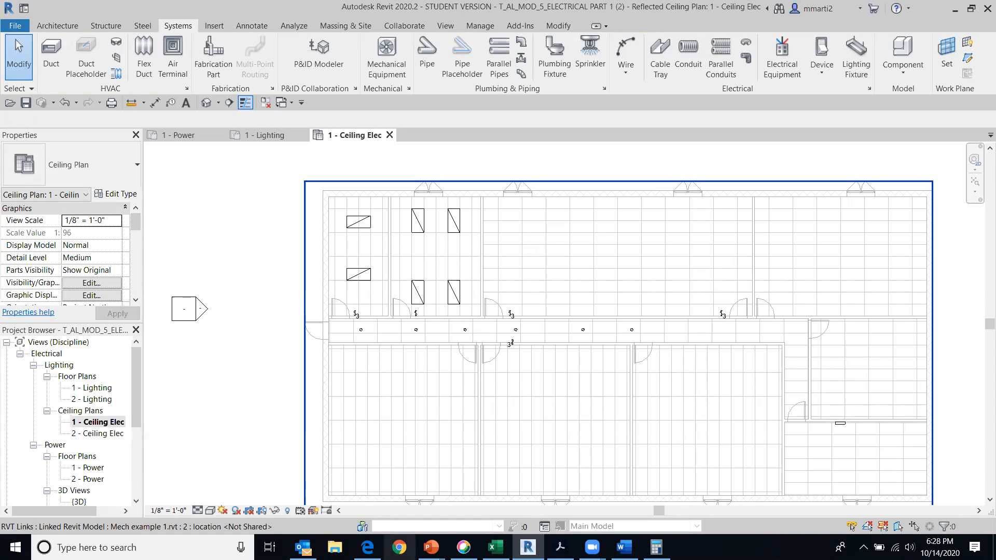
click(463, 547)
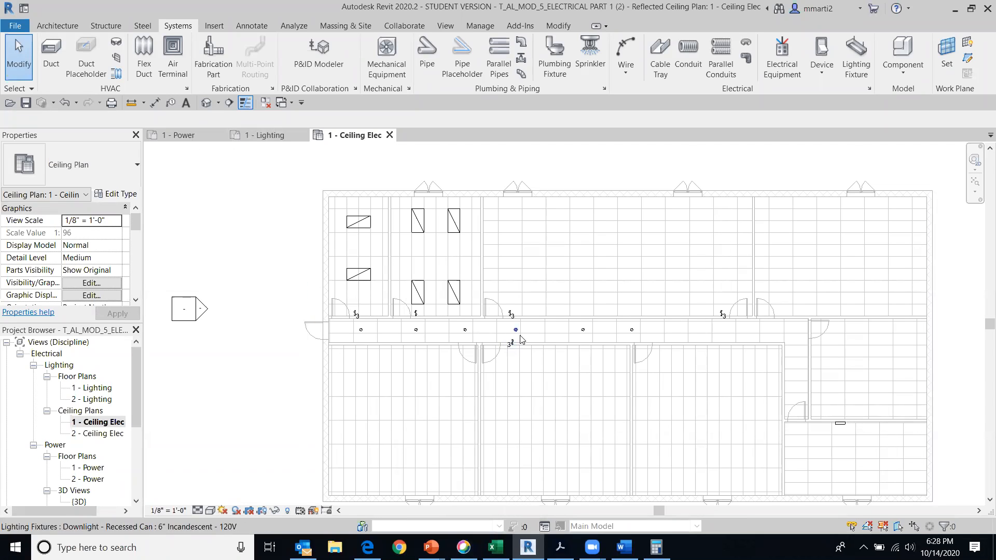
Open the default 3D view, face it to the front, and select the Three Way switch beside the middle lower room's door
scroll(503, 340, up, 5)
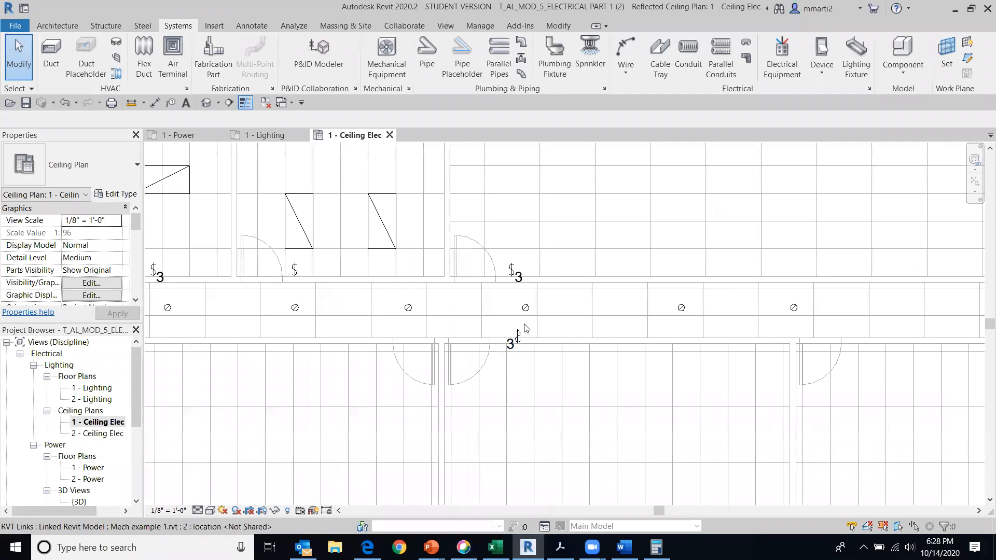
click(206, 103)
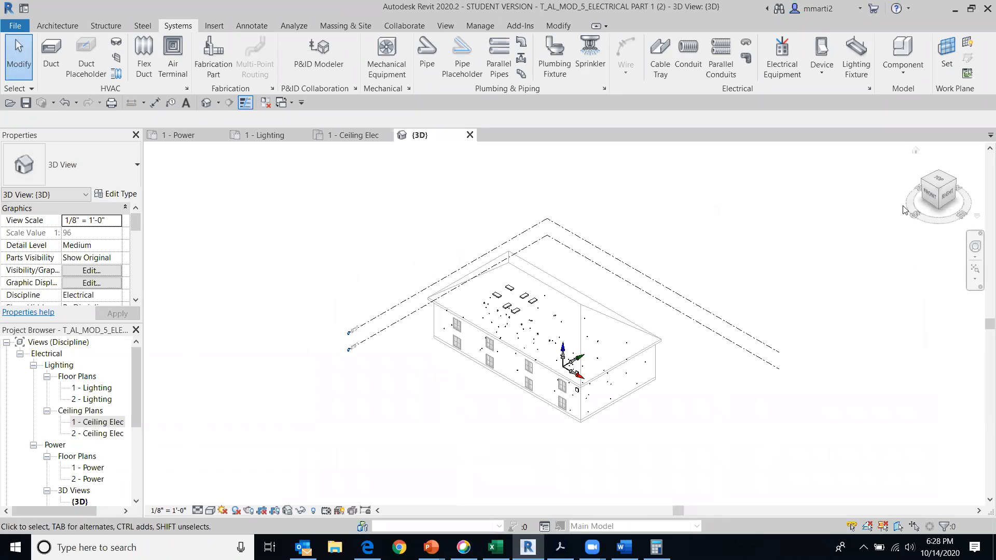
click(930, 197)
scroll(550, 392, up, 8)
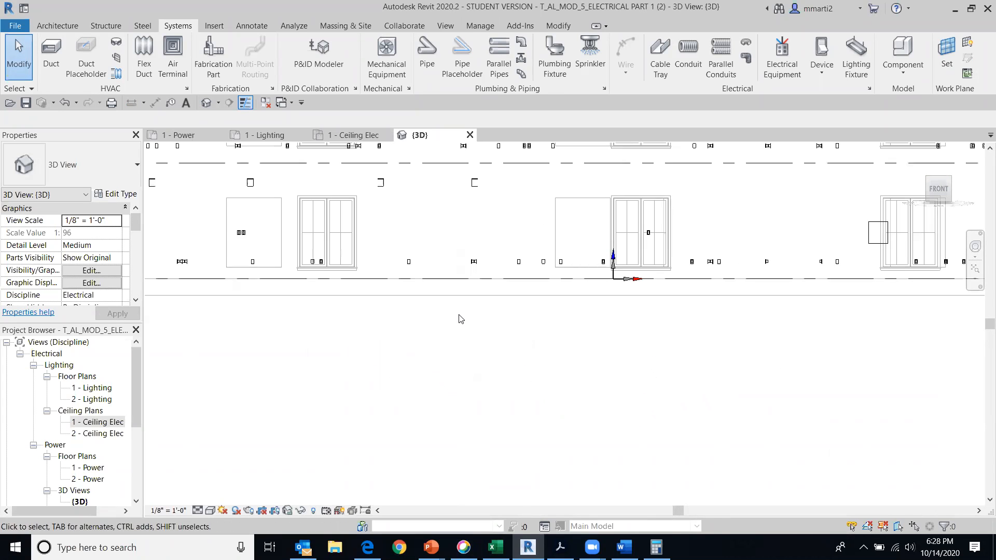
middle_drag(668, 383, 711, 383)
scroll(336, 287, up, 3)
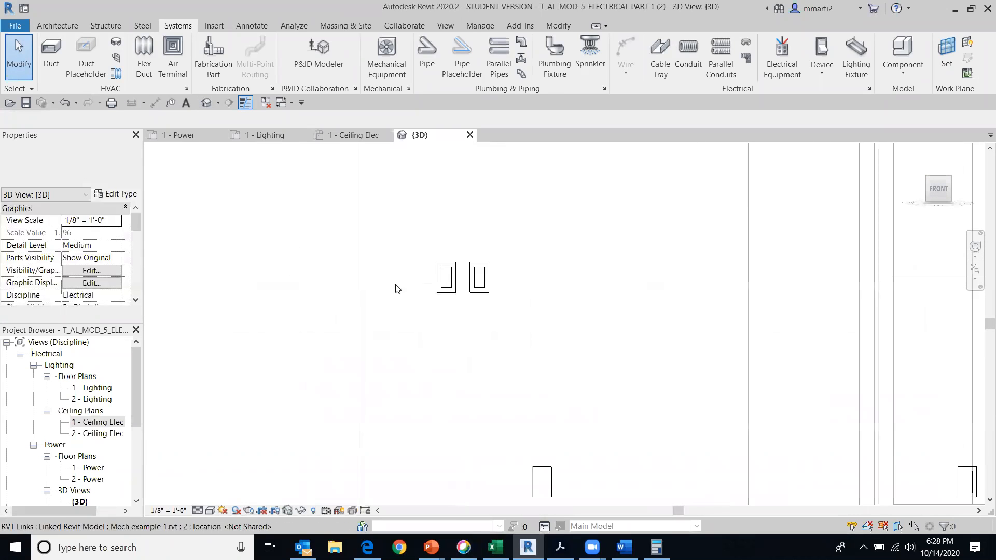
click(478, 275)
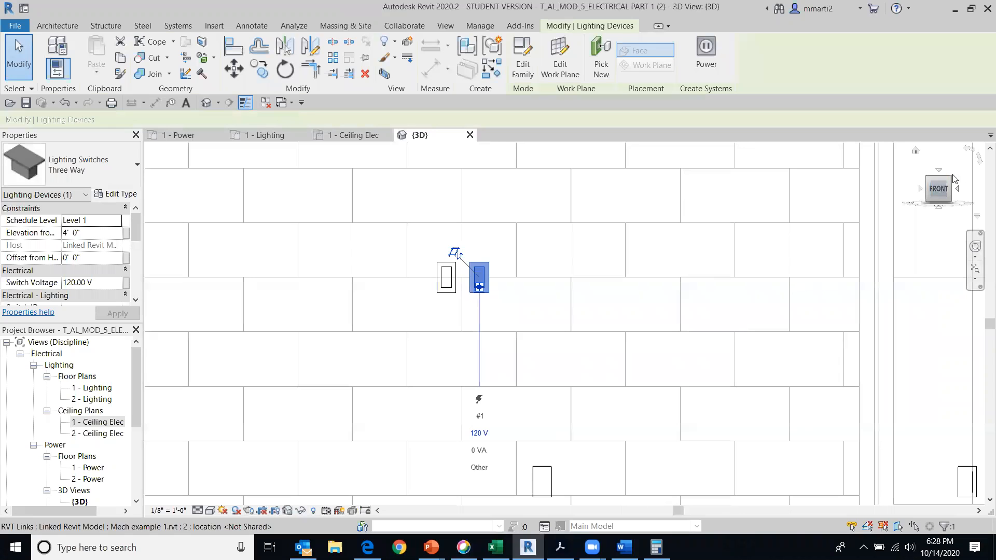
Examine the selected Three Way switch from an angle in 3D and return to the 1 - Ceiling Elec plan
drag(926, 185, 815, 250)
scroll(781, 280, down, 6)
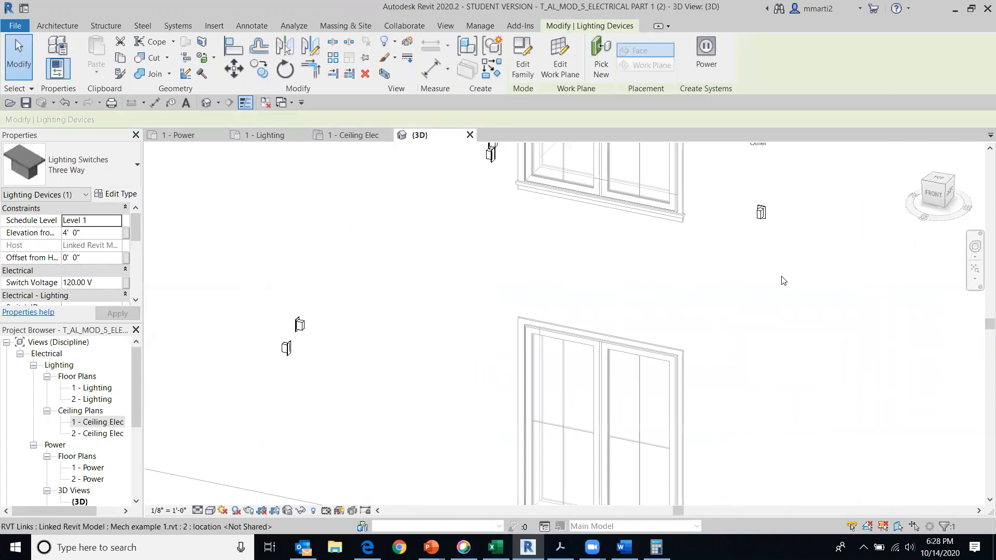
scroll(770, 267, up, 3)
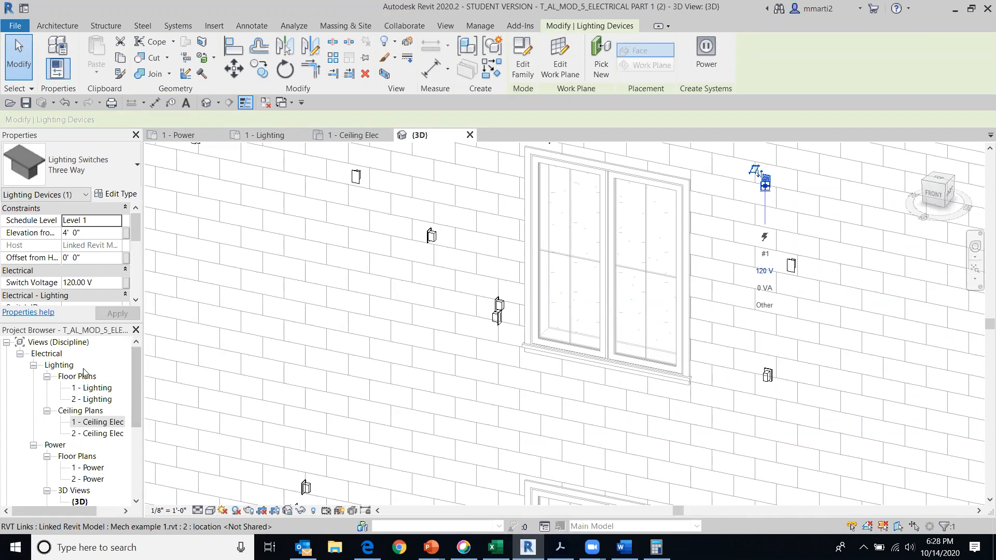
double_click(96, 424)
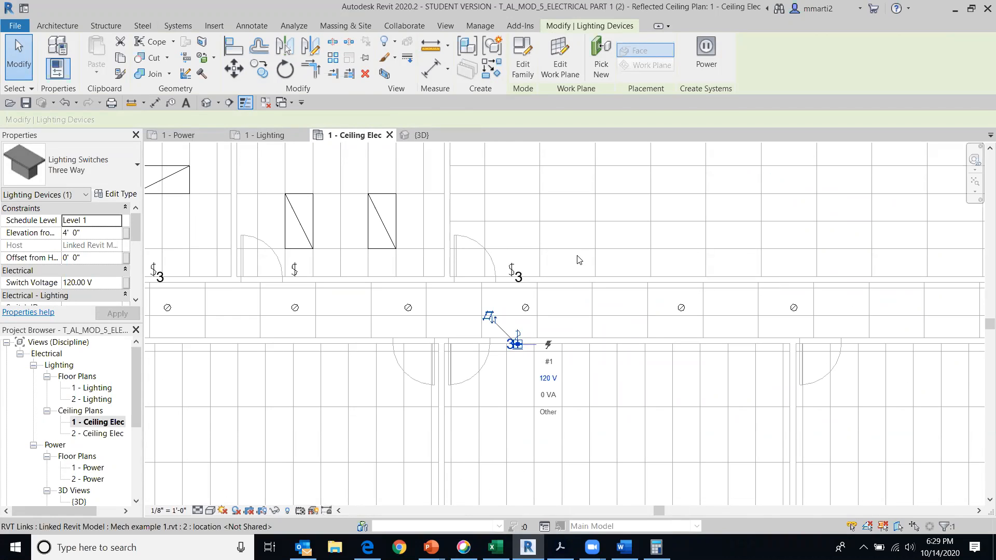
scroll(579, 259, down, 5)
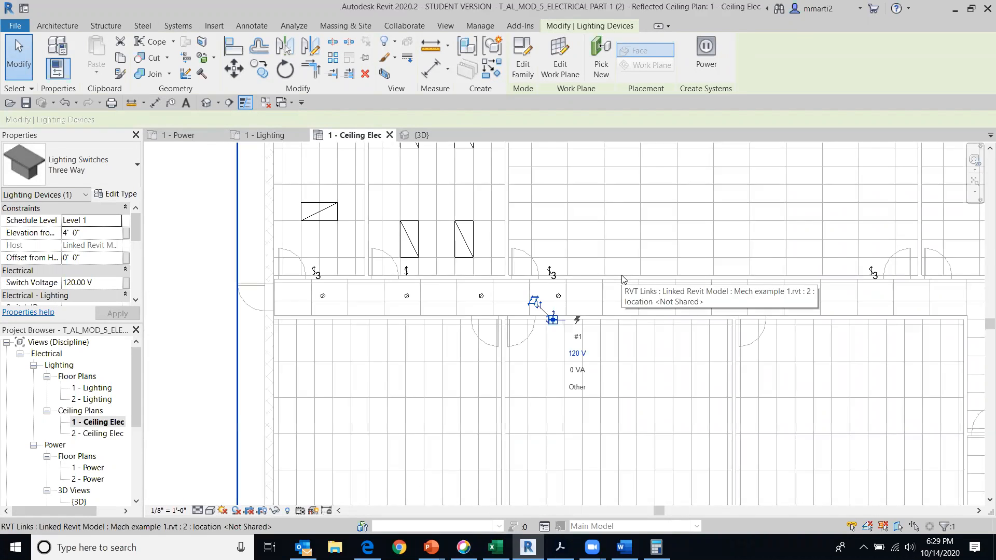
middle_drag(546, 313, 569, 325)
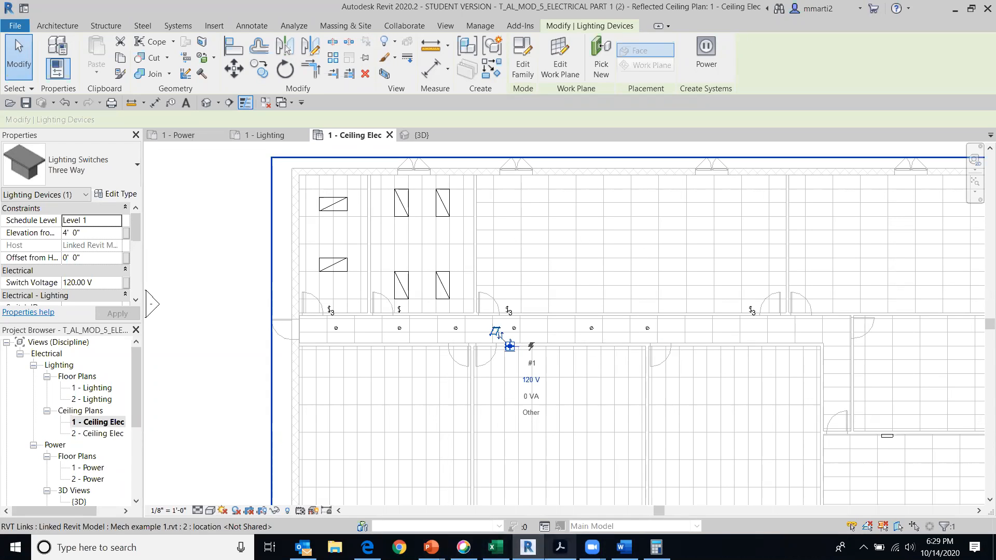
Switch to the course site in the browser, preview Electrical Example and symbols.pdf from FALL 2020 MEP > ELECTRICAL, and examine its switch-to-light wiring lines
click(560, 547)
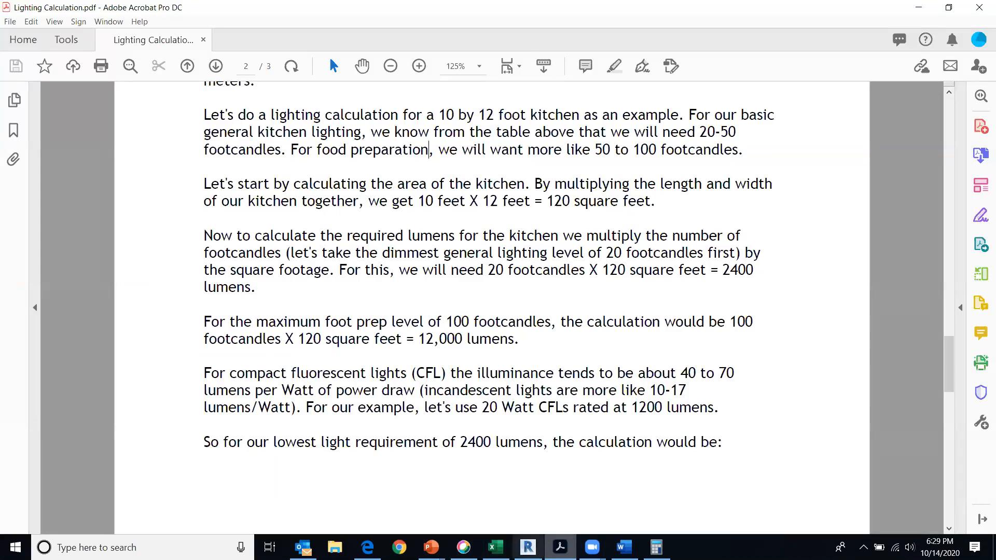
click(367, 547)
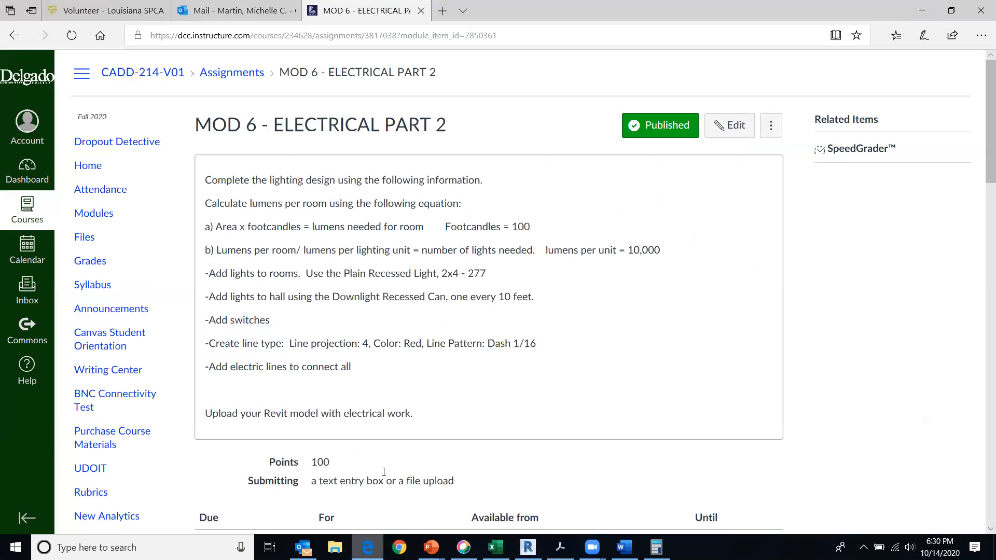
click(84, 242)
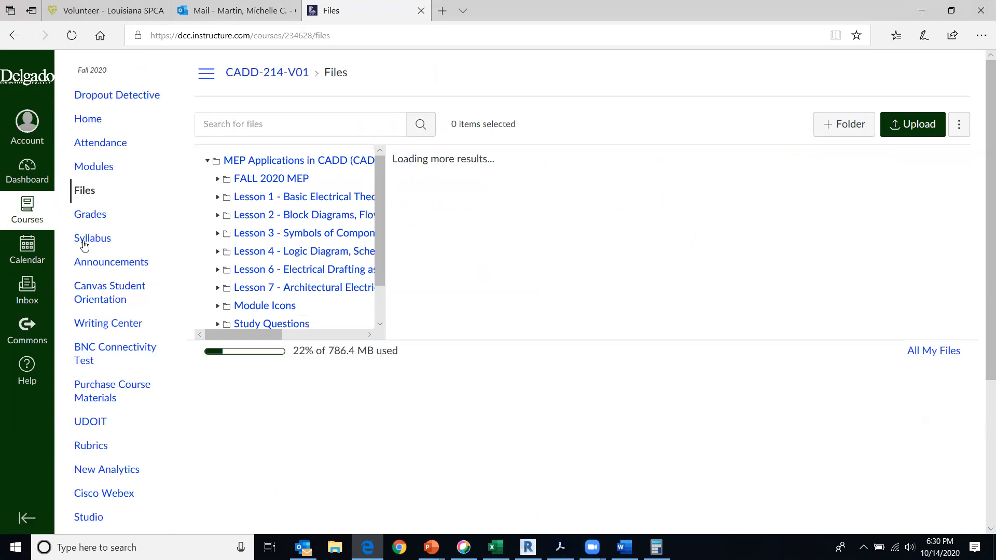
click(273, 180)
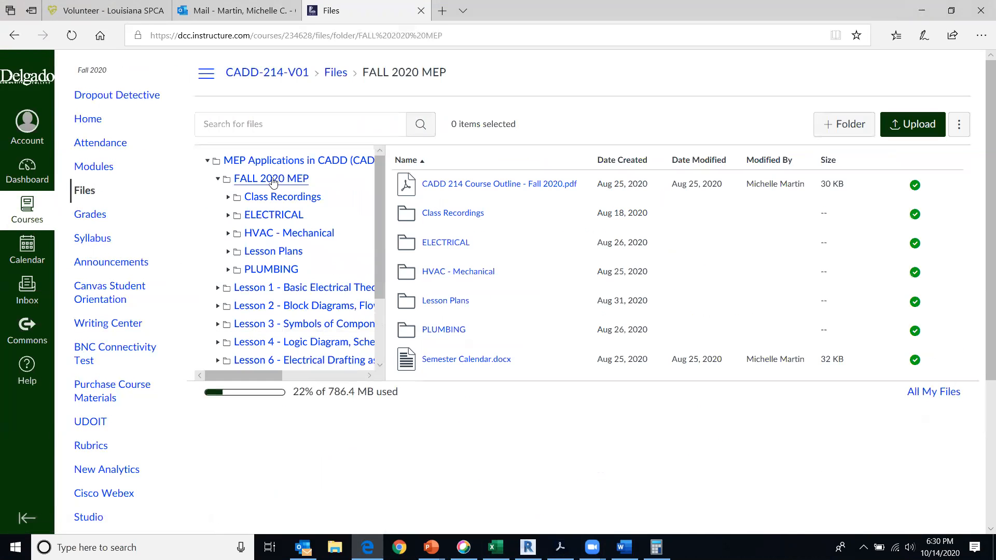
click(437, 243)
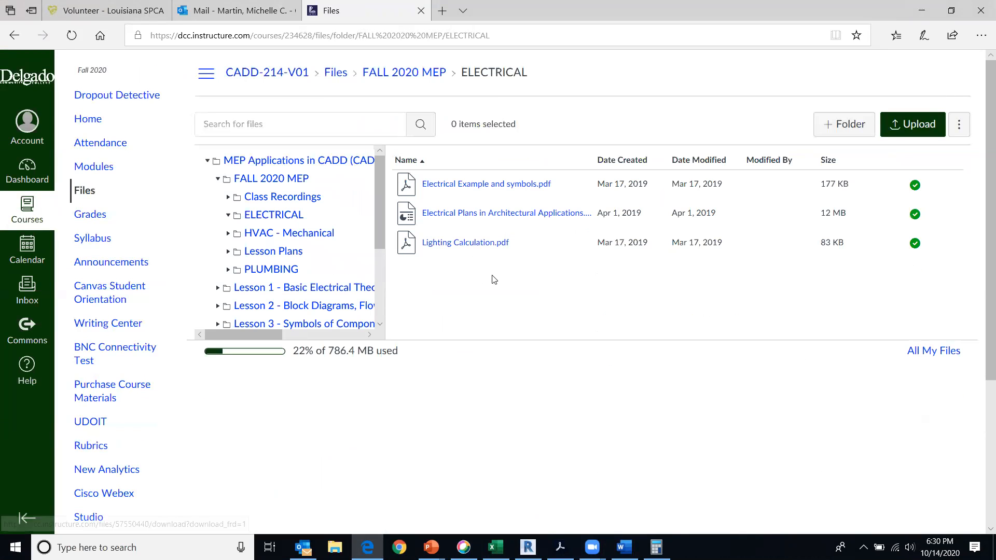
click(462, 186)
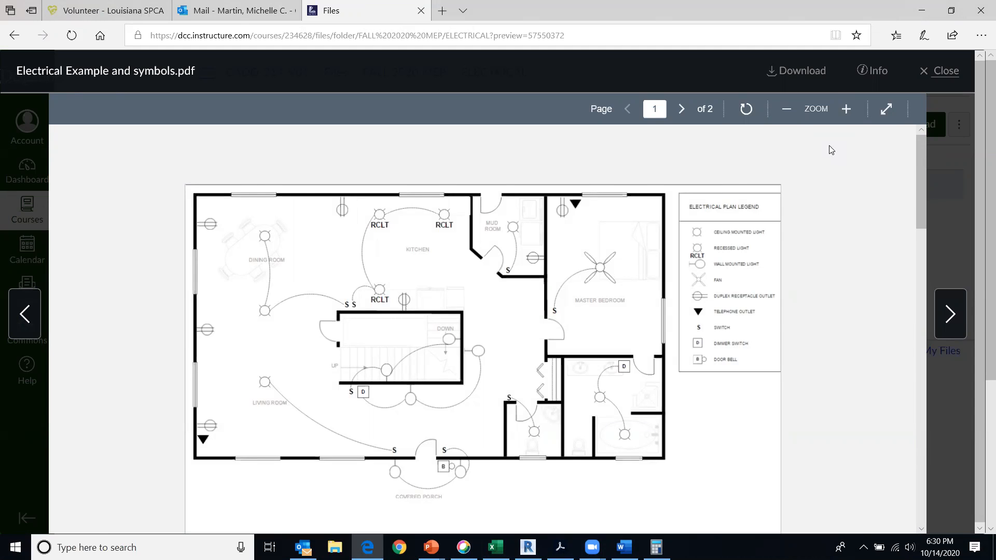
click(847, 108)
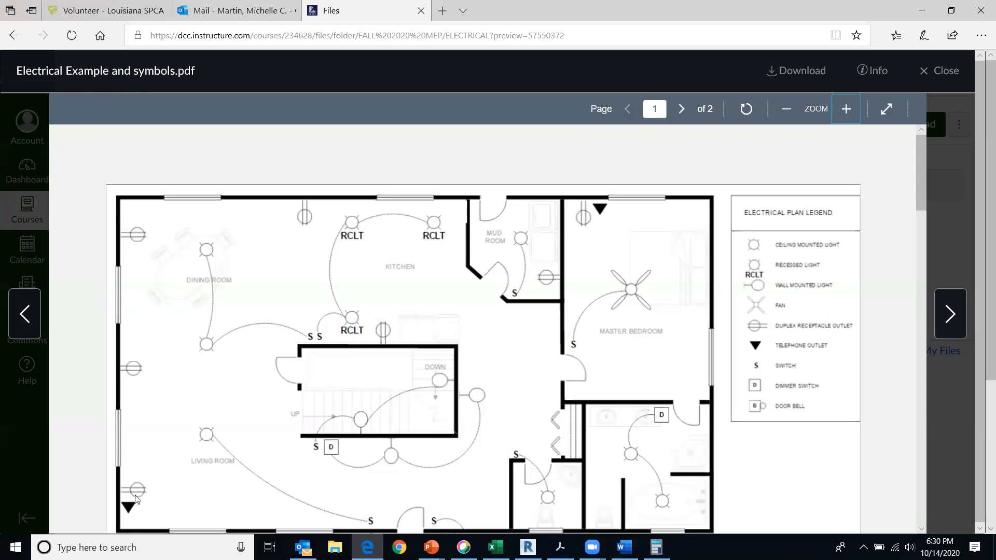
middle_drag(397, 407, 389, 297)
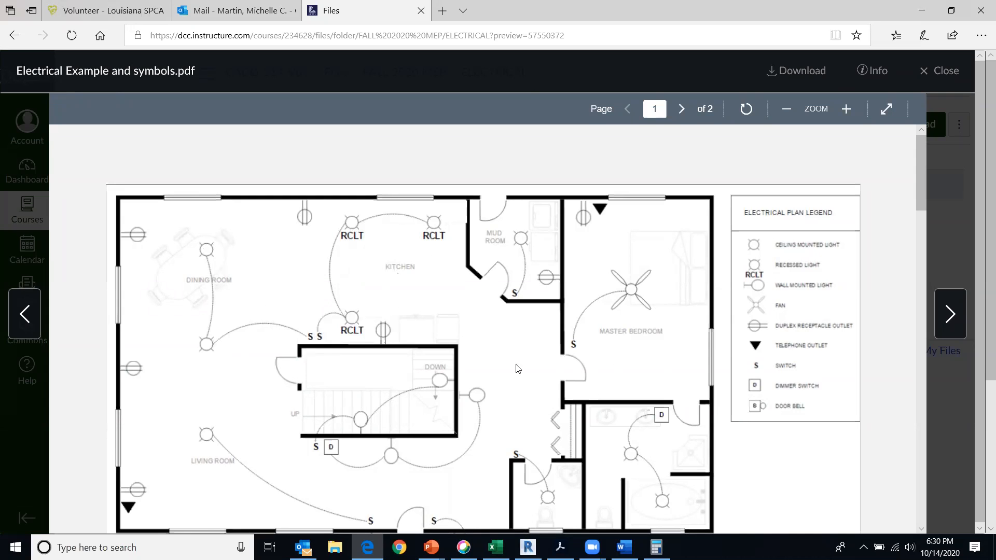
Switch back to Revit and create a new Lines subcategory named ELECTRICAL in the project's line styles
click(528, 547)
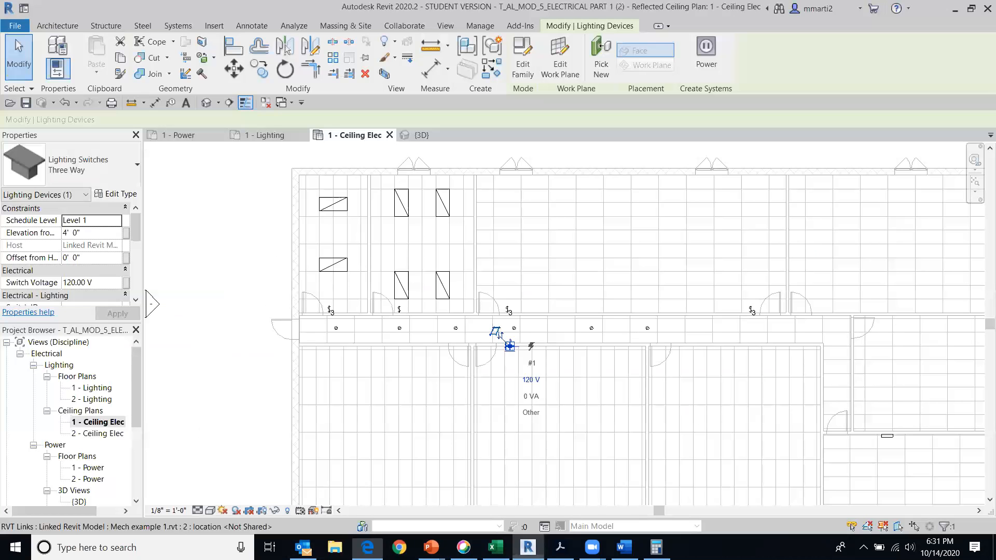
middle_drag(562, 380, 468, 362)
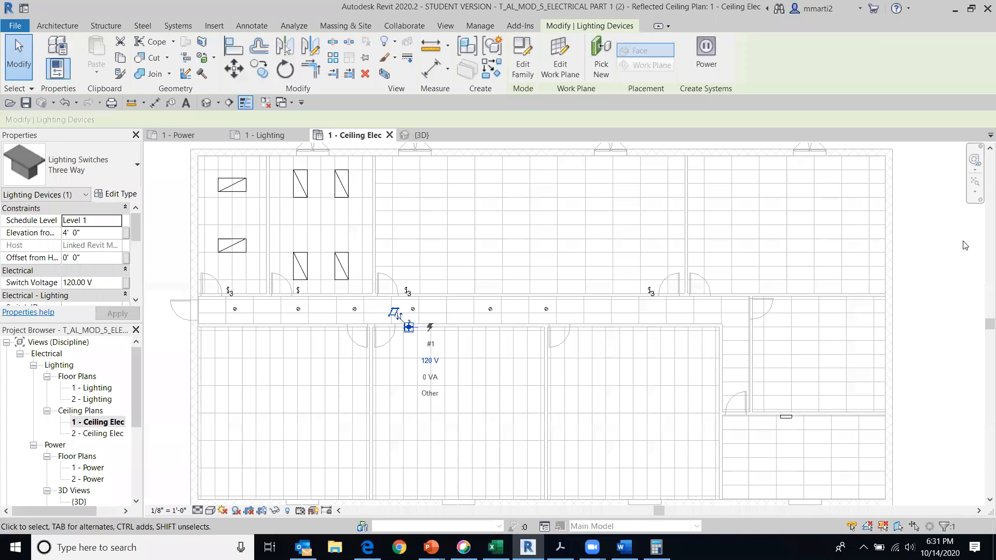
click(476, 27)
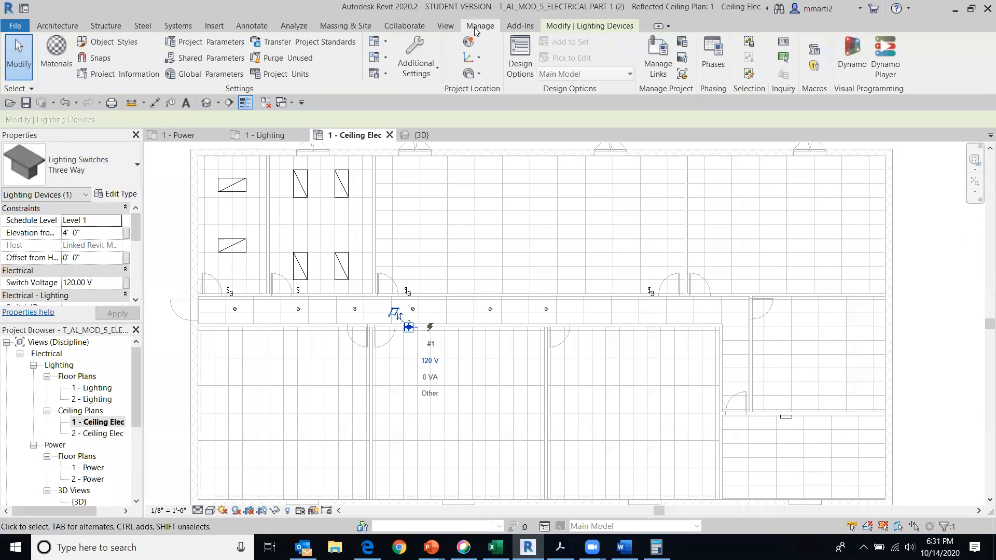
click(406, 73)
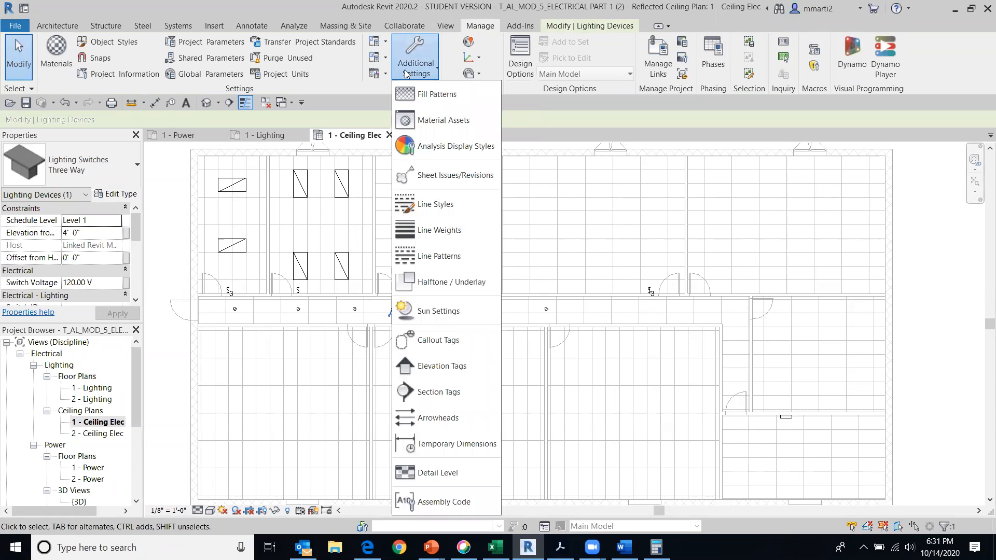
click(435, 205)
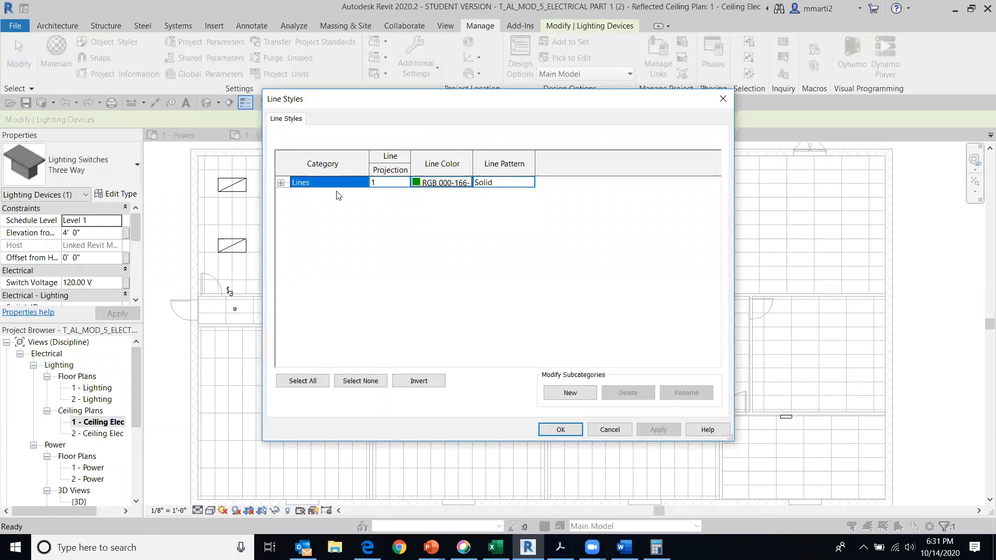
click(569, 394)
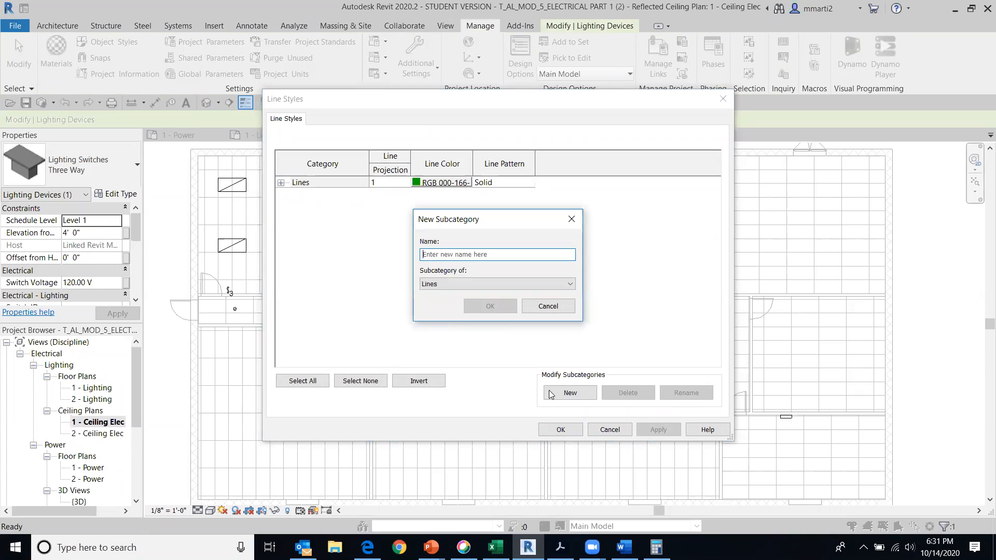
text(RLR)
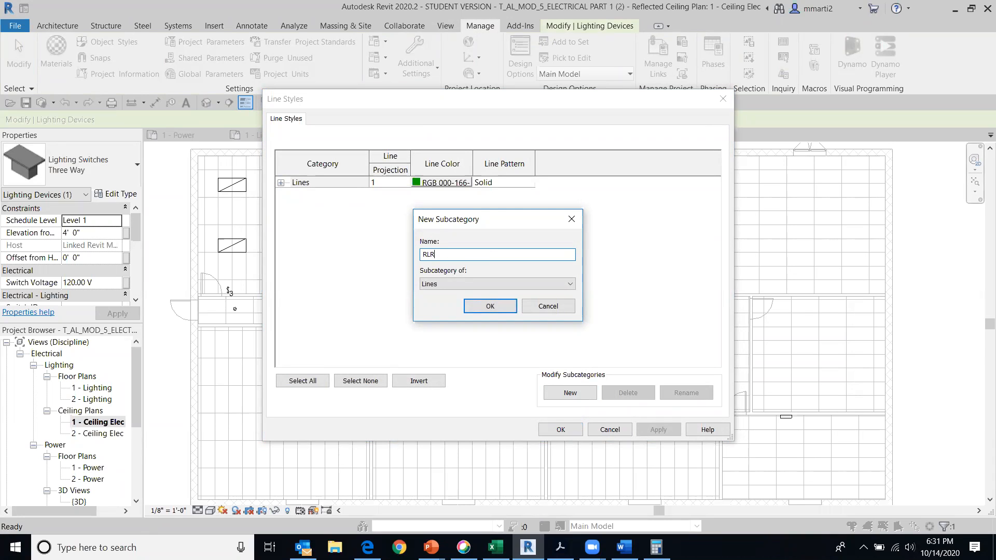
key(BackSpace)
key(BackSpace)
key(BackSpace)
text(ELE)
click(490, 307)
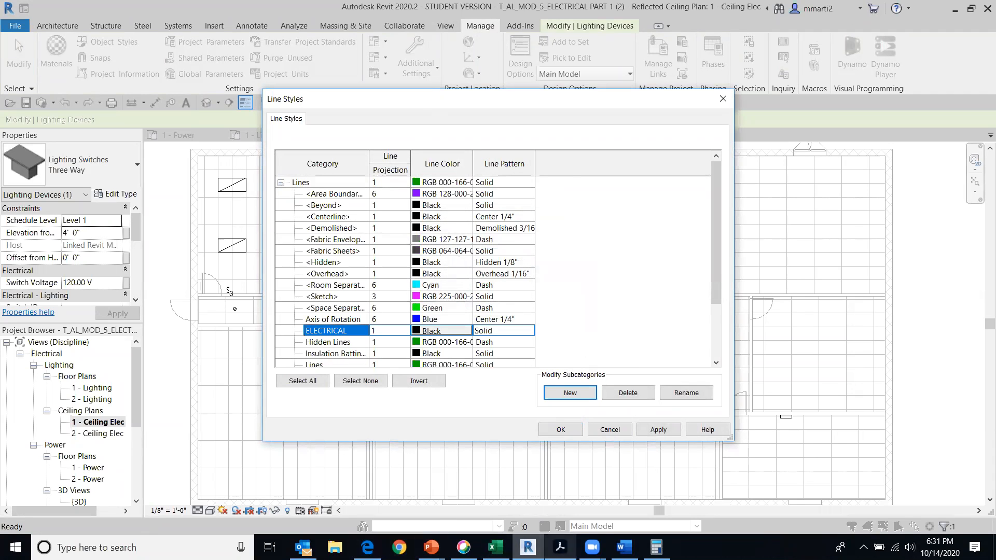
Switch to the course site in the browser, close the PDF preview, and review the MOD 6 - ELECTRICAL PART 2 assignment's line type requirements
click(367, 548)
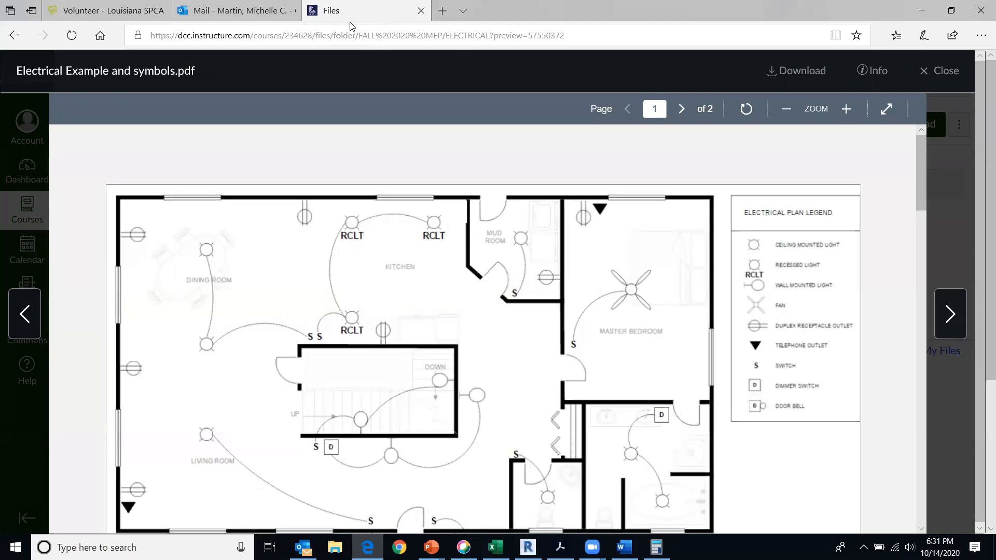
click(940, 71)
click(263, 180)
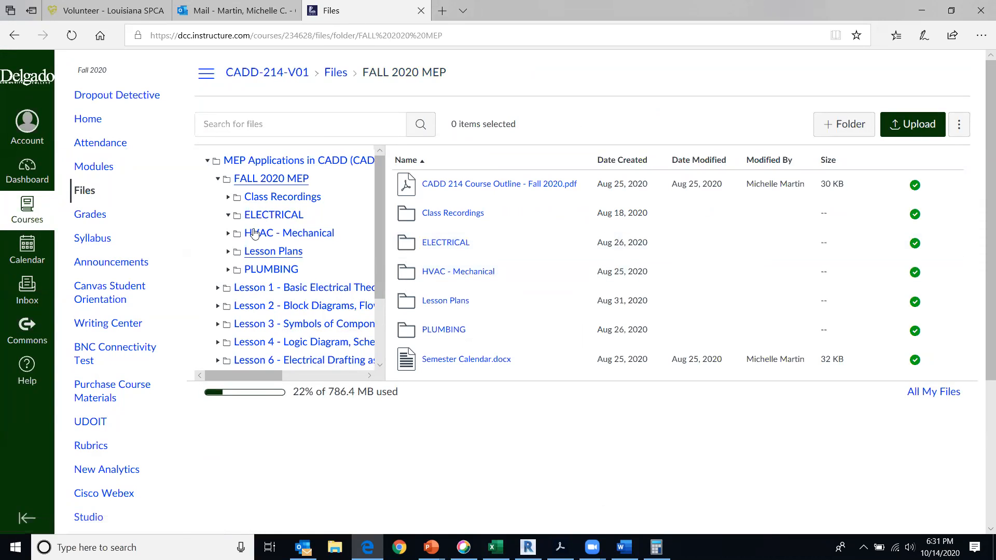
click(96, 167)
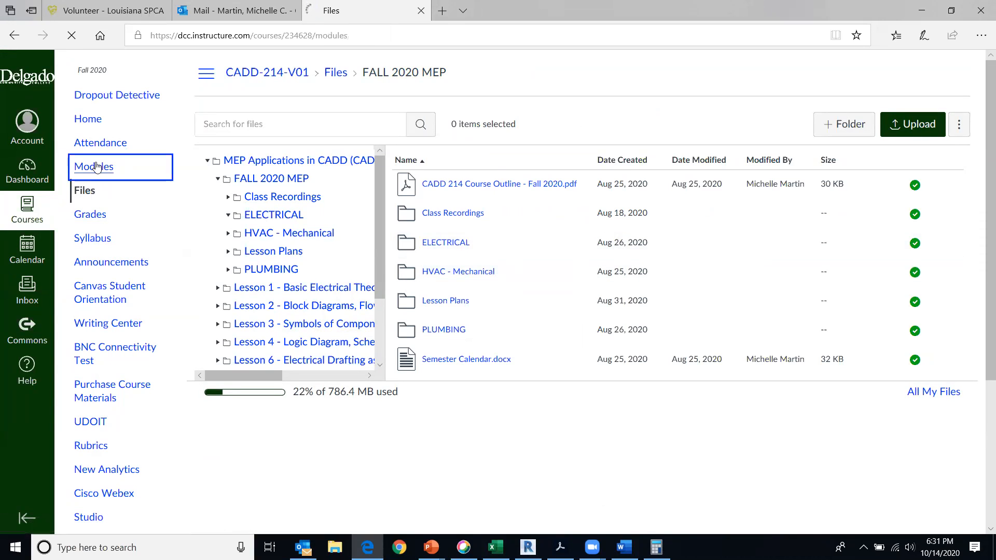
scroll(233, 372, down, 15)
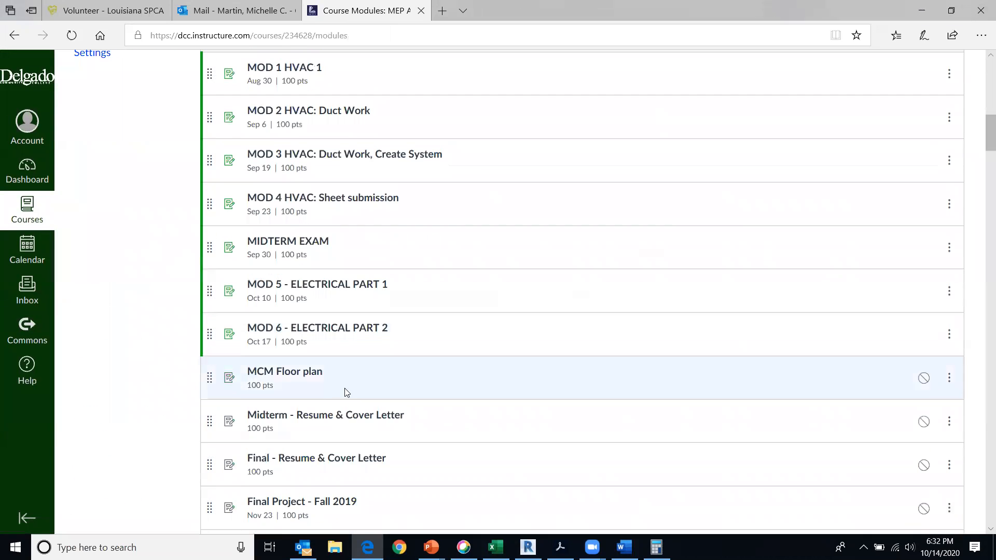
click(352, 330)
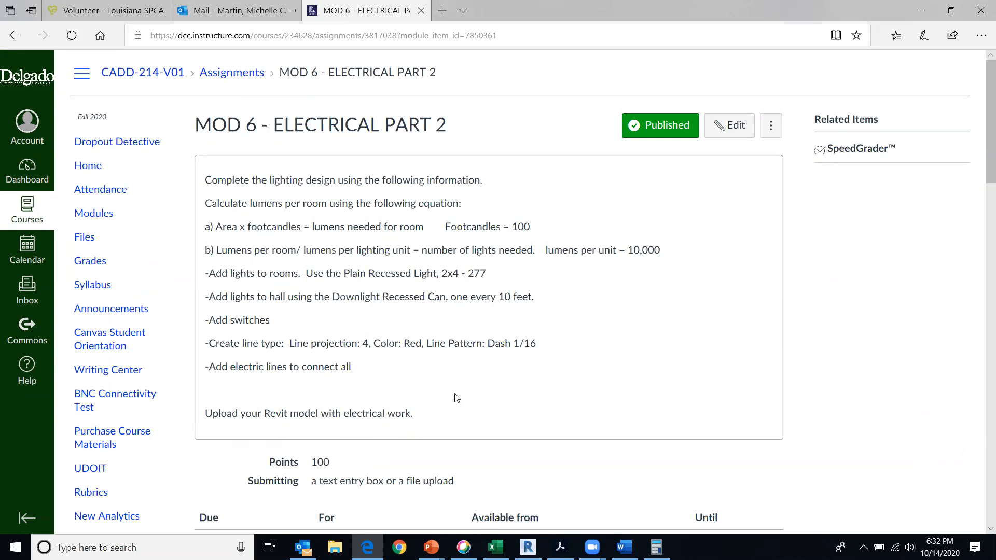
Return to Revit's line styles and set the ELECTRICAL style's line projection to 4 and its color to Red
click(528, 547)
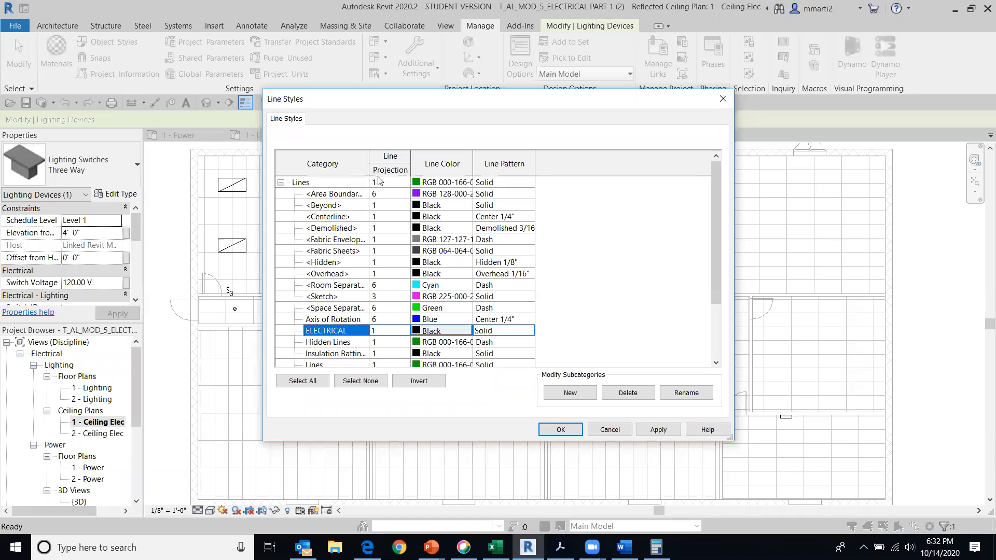
click(402, 331)
click(404, 331)
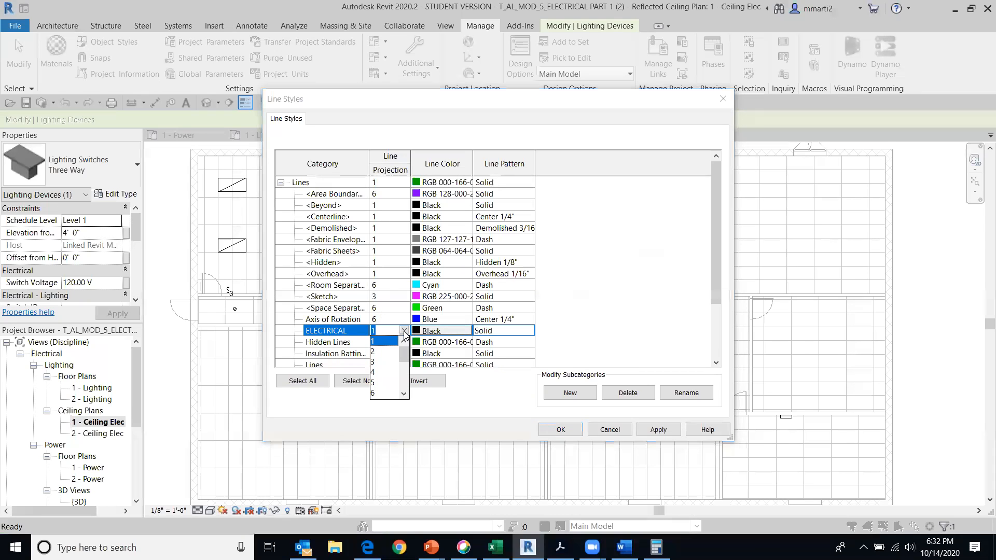
click(381, 372)
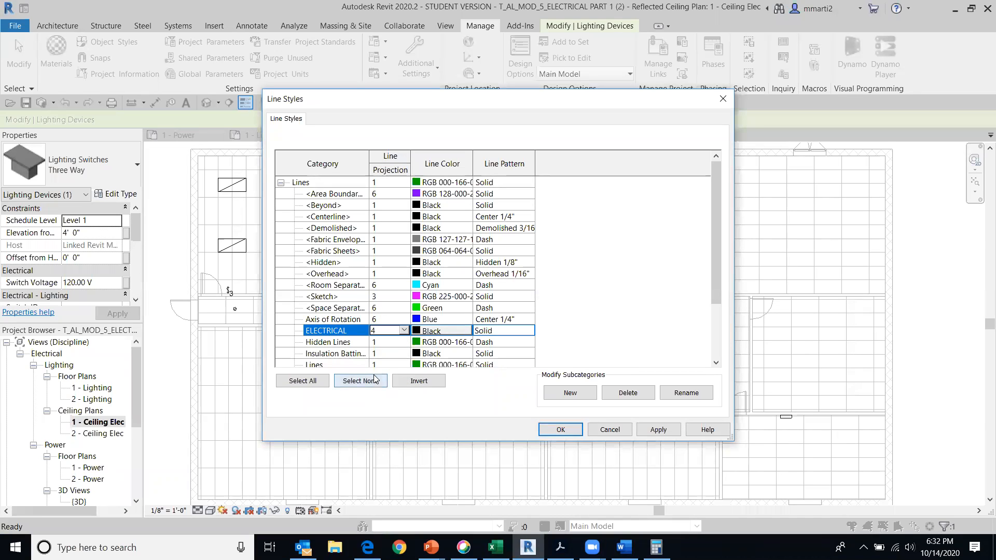
click(451, 332)
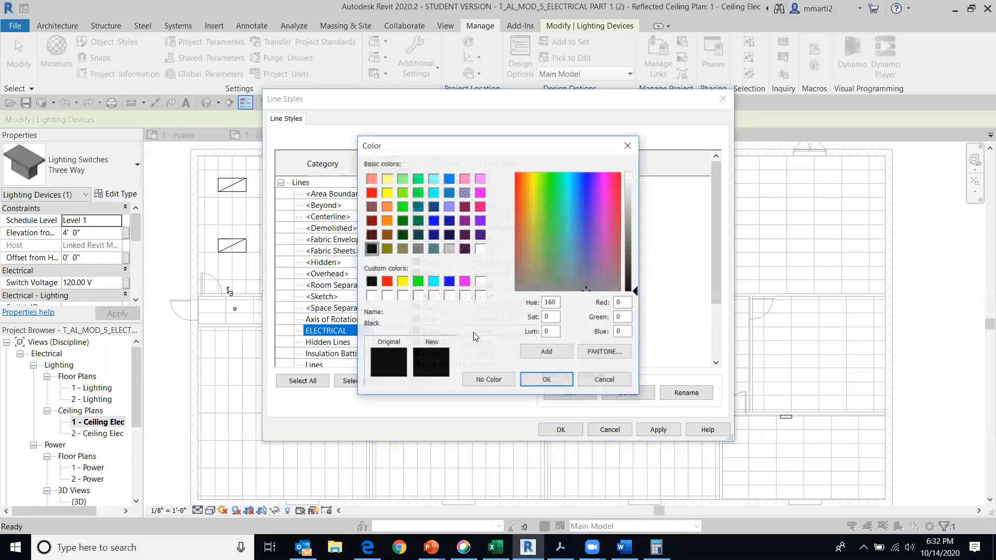
click(387, 281)
click(546, 380)
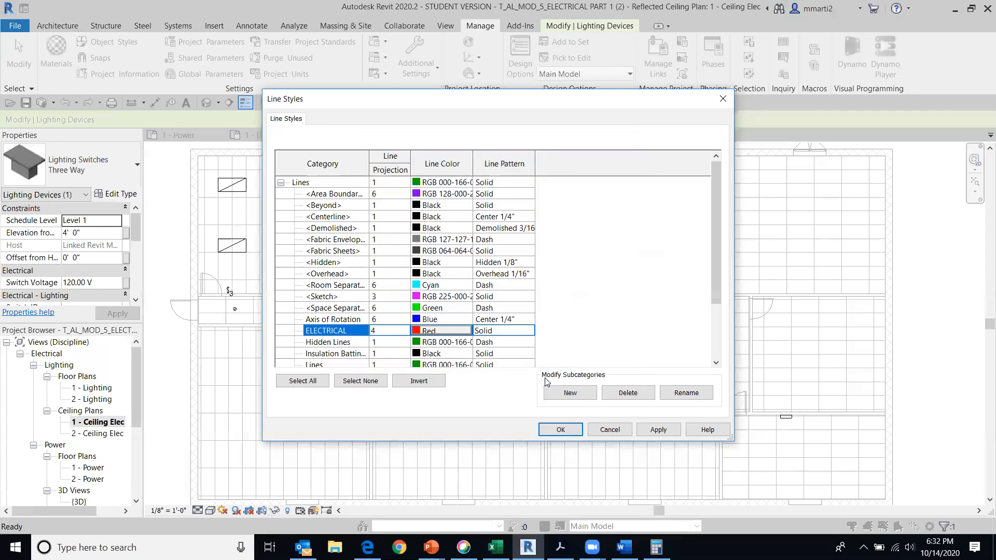
Set the ELECTRICAL style's line pattern to Dash 1/16" and apply the line style changes
click(526, 332)
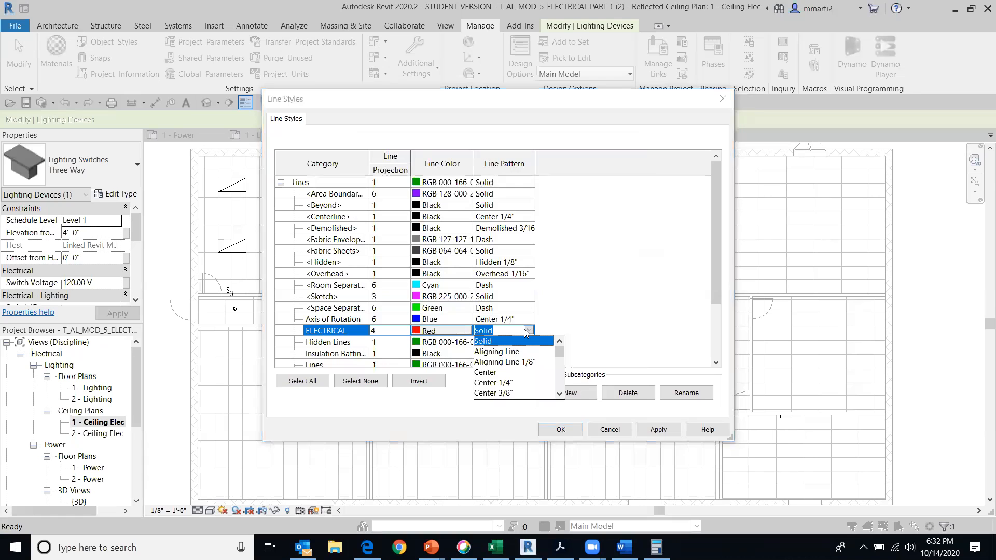
scroll(526, 362, down, 1)
scroll(527, 362, down, 1)
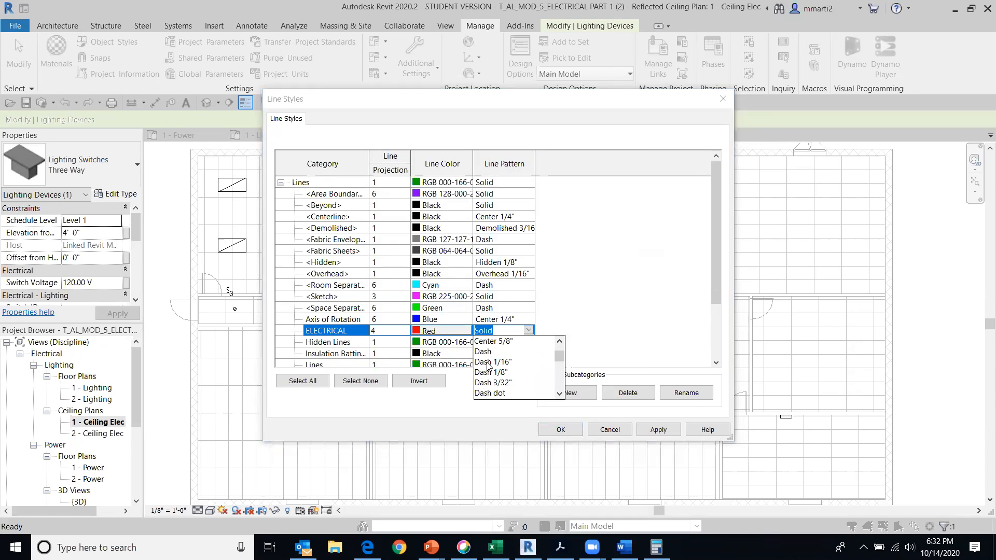
click(490, 364)
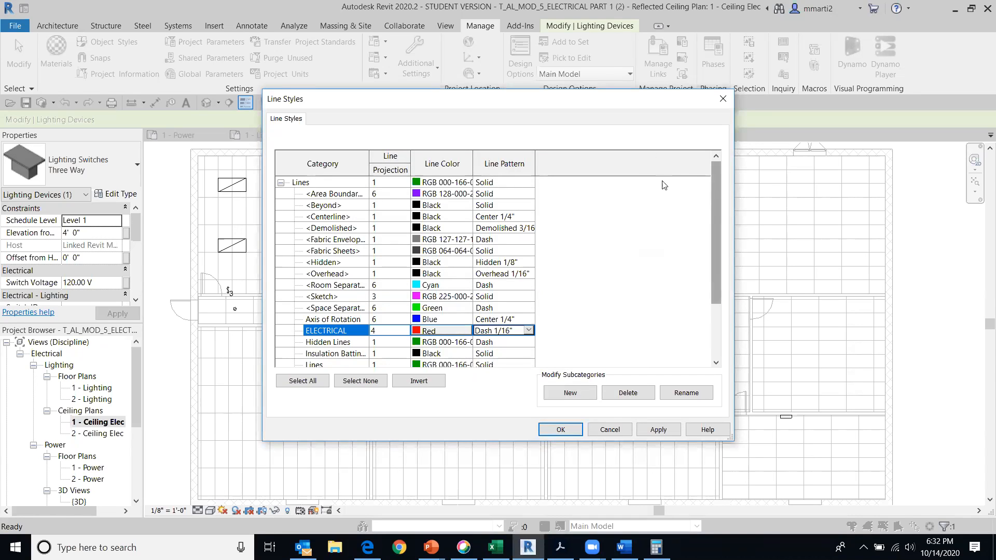
click(559, 430)
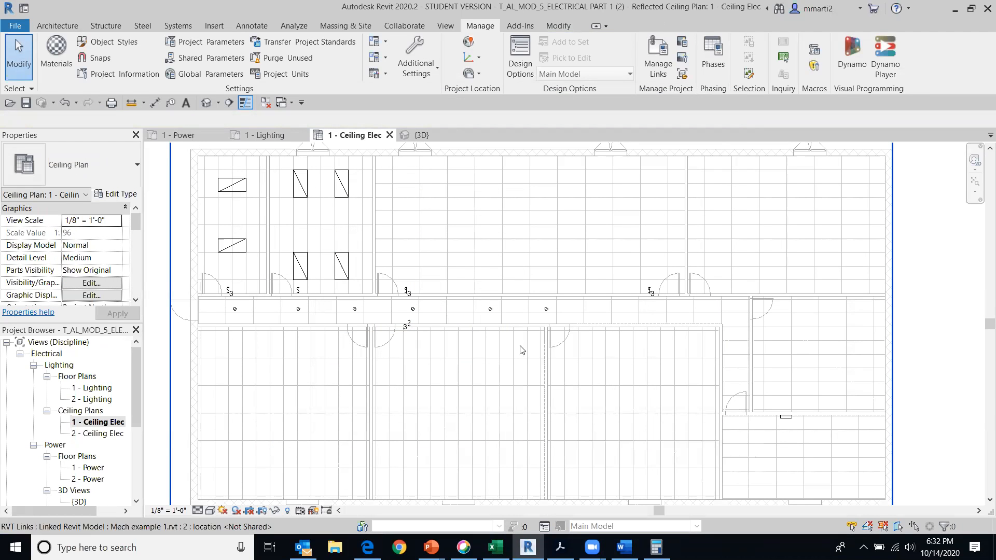
Draw a Start-End-Radius arc detail line in the ELECTRICAL style from the upper-left room's Three Way switch to the lower edge of its lower fixture
click(248, 26)
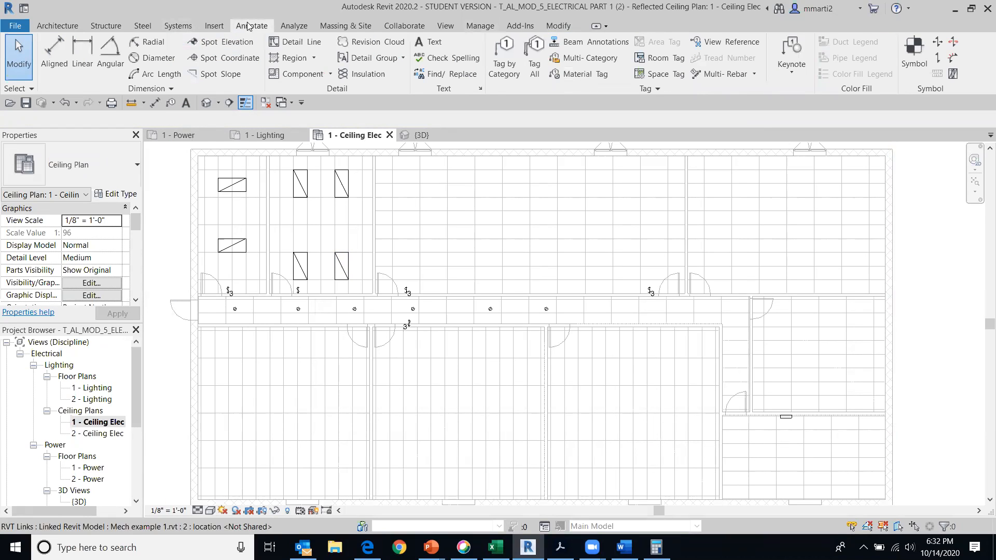
click(306, 42)
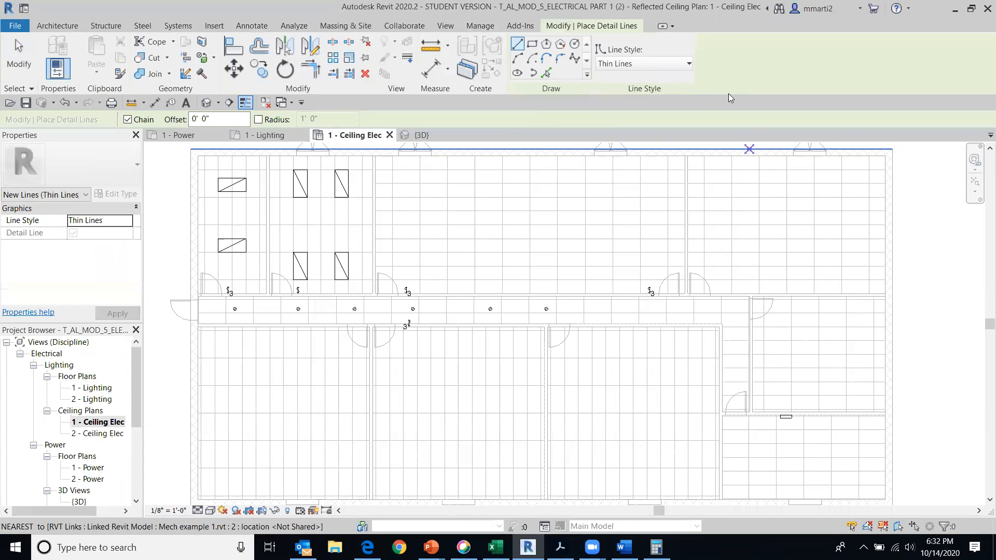
click(688, 63)
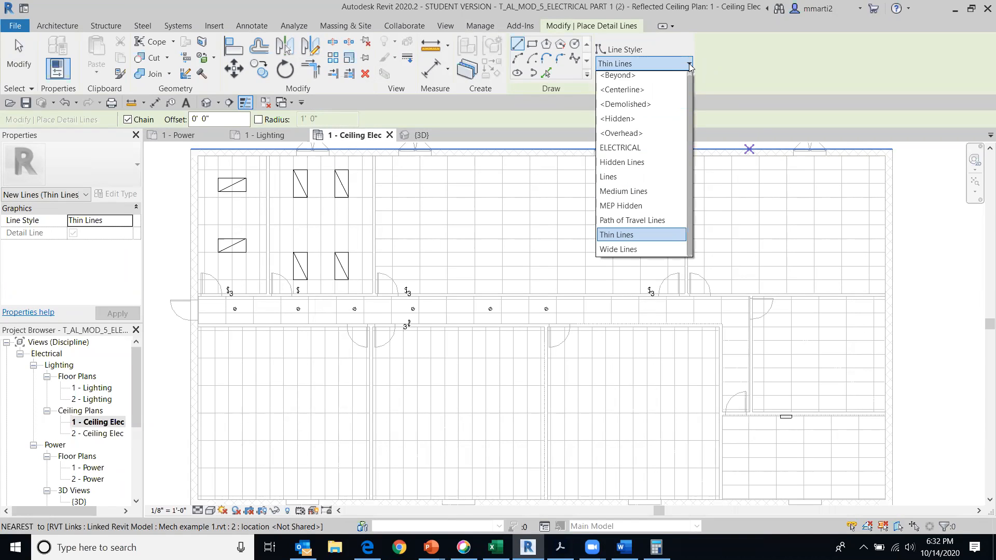
click(623, 151)
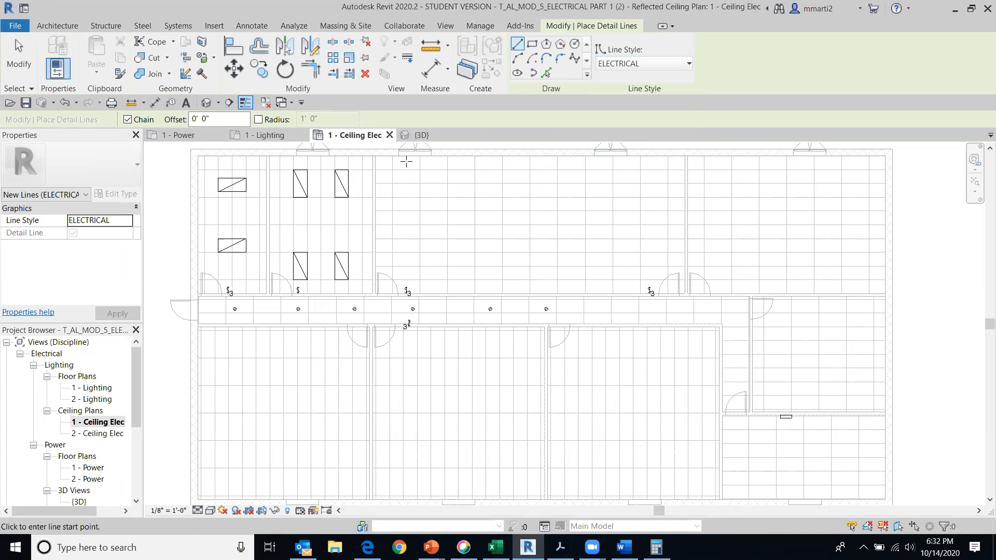
mouse_move(173, 196)
middle_down()
mouse_move(294, 214)
mouse_move(313, 205)
middle_up()
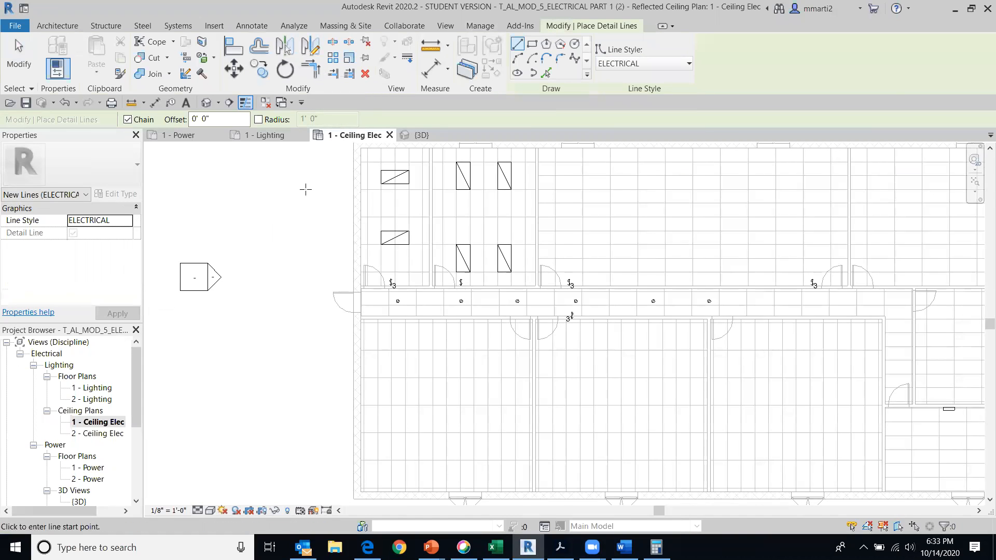
scroll(304, 194, up, 1)
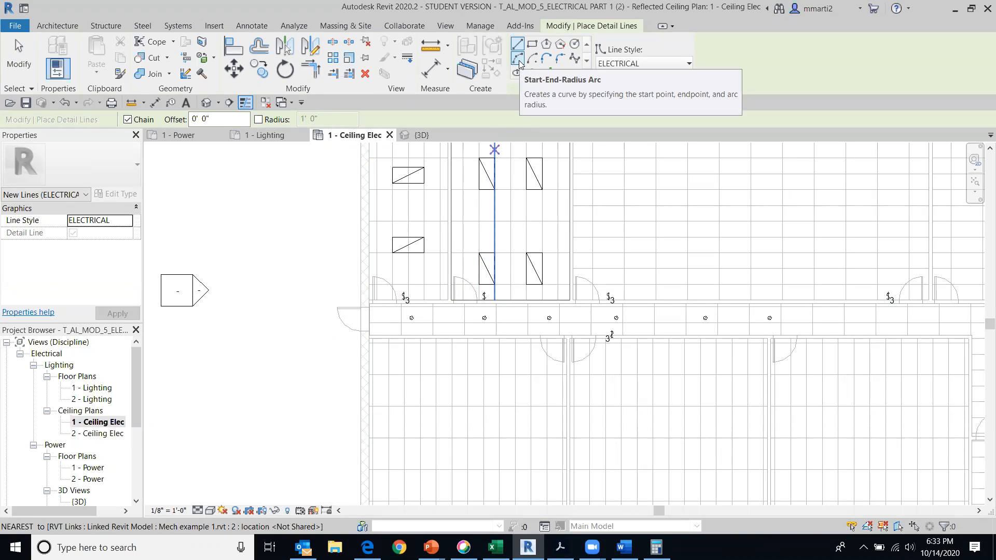
click(517, 59)
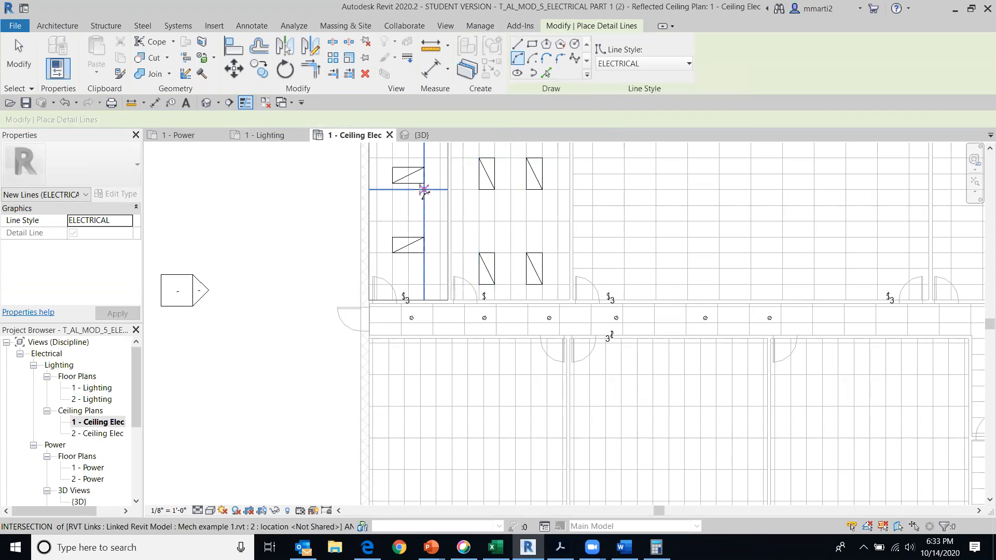
scroll(408, 290, up, 3)
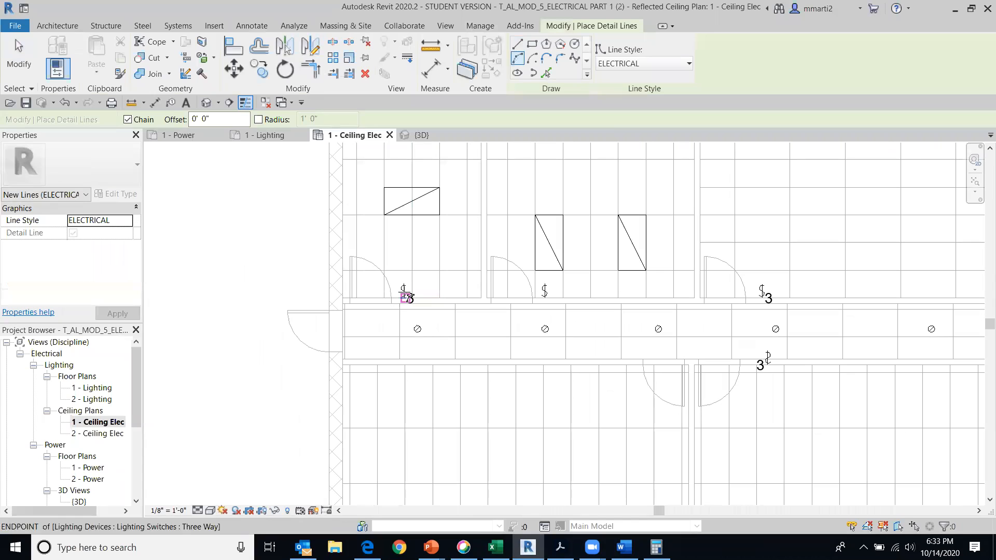
click(404, 297)
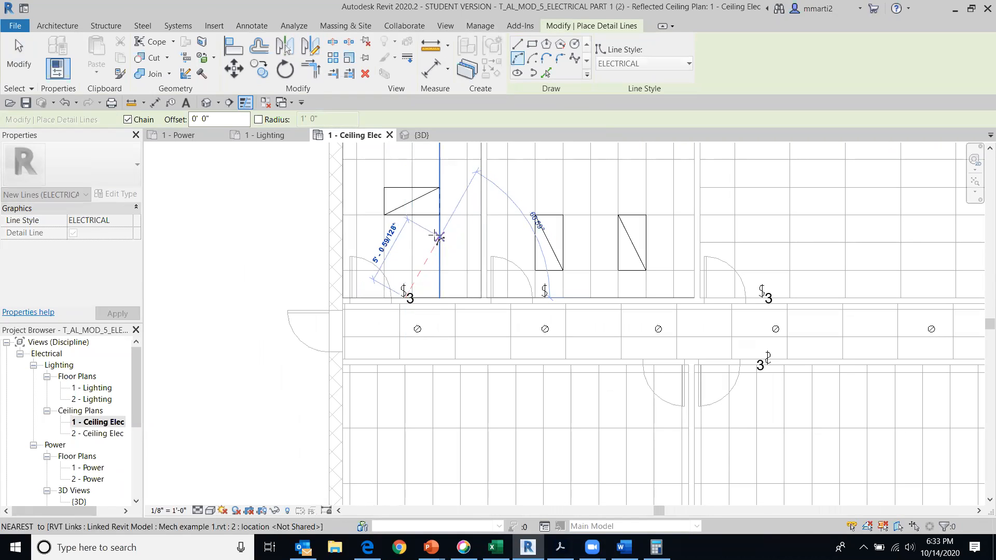
click(430, 215)
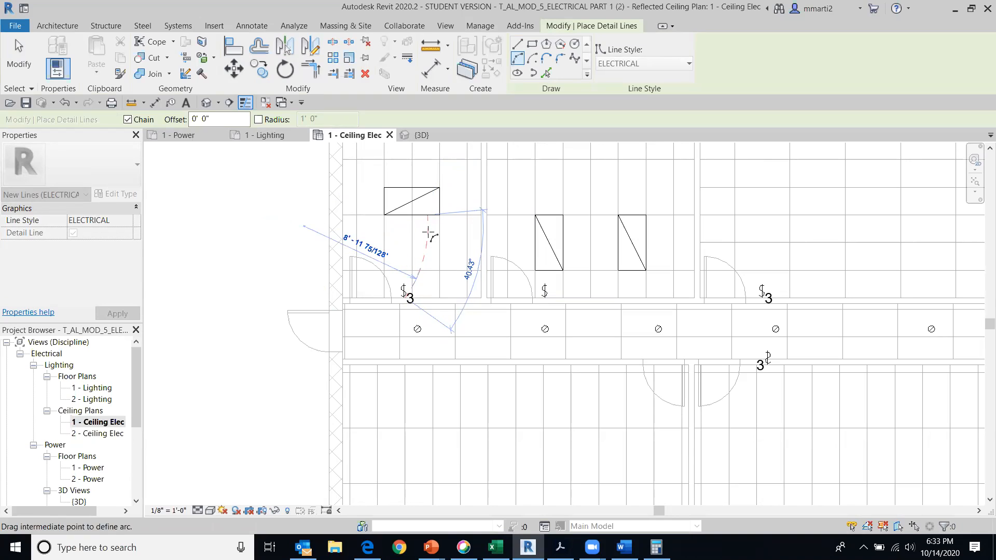
click(429, 234)
right_click(494, 234)
click(513, 240)
Draw an ELECTRICAL arc from the lower fixture's upper corner to the upper fixture's lower edge in the upper-left room, and end the command
middle_drag(498, 249, 474, 413)
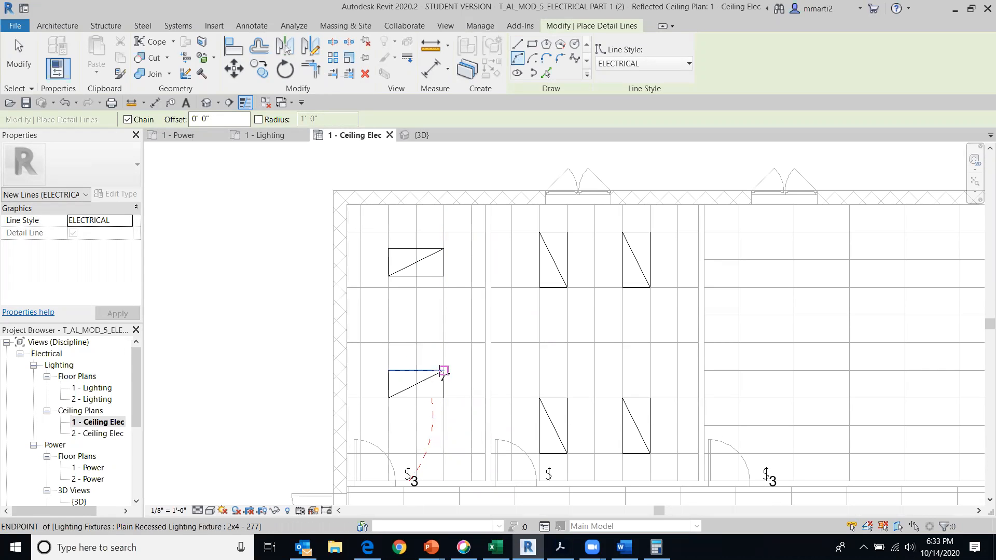
click(444, 371)
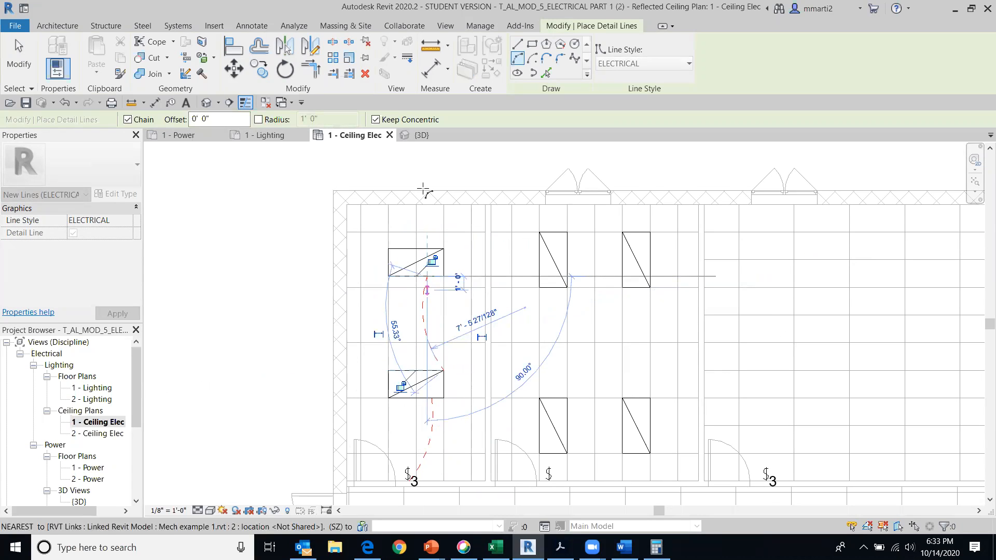
click(19, 56)
mouse_move(251, 329)
middle_down()
mouse_move(323, 229)
mouse_move(317, 271)
middle_up()
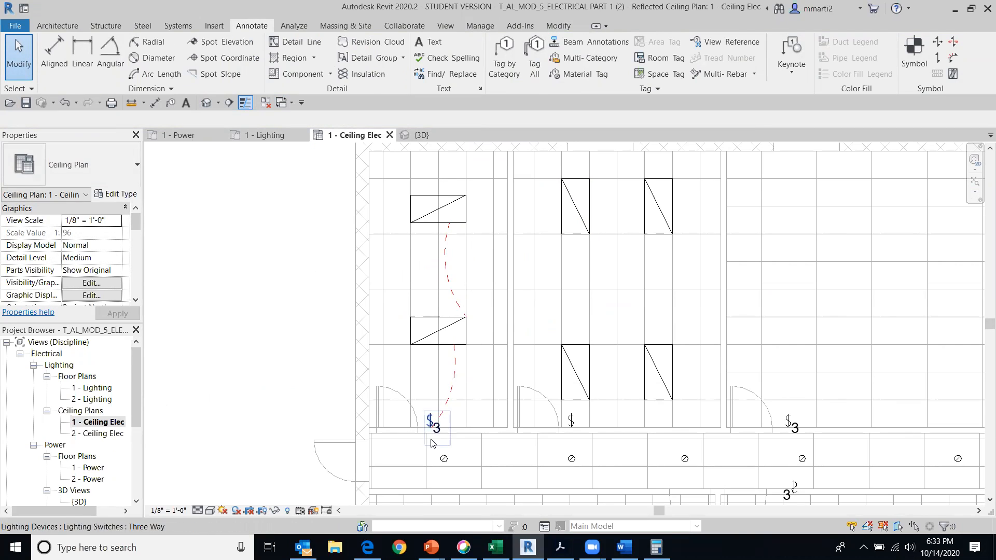
Adjust the upper endpoint of the upper-left room's switch arc so it meets the lower edge of the lower fixture
scroll(444, 389, up, 3)
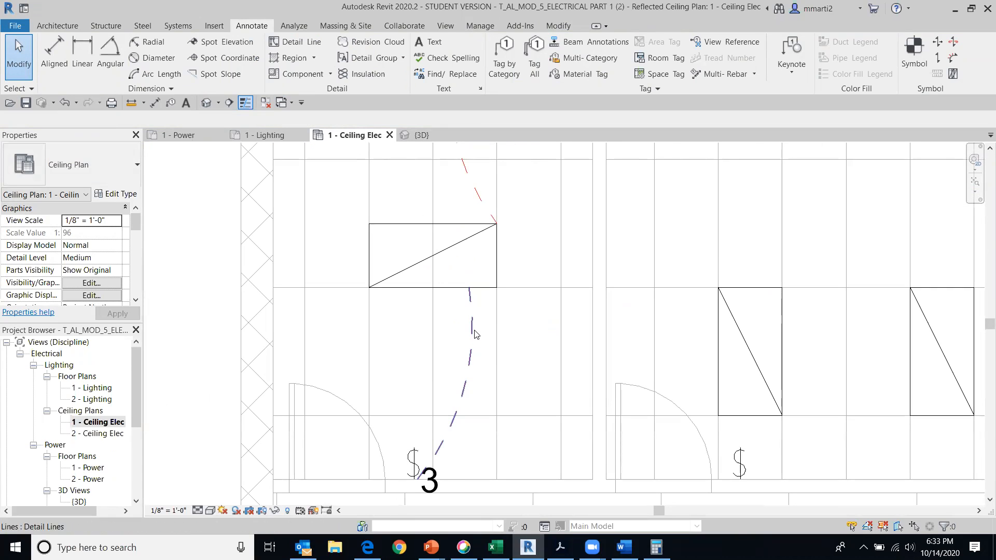
click(476, 334)
mouse_move(468, 289)
mouse_down()
mouse_move(490, 288)
mouse_move(469, 287)
mouse_up()
click(28, 54)
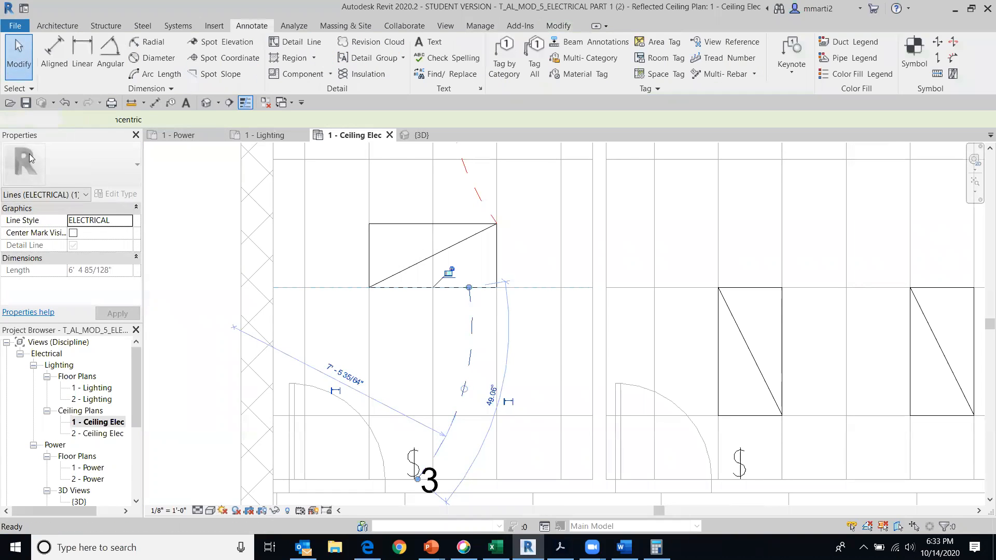
scroll(262, 335, down, 4)
middle_drag(390, 311, 395, 420)
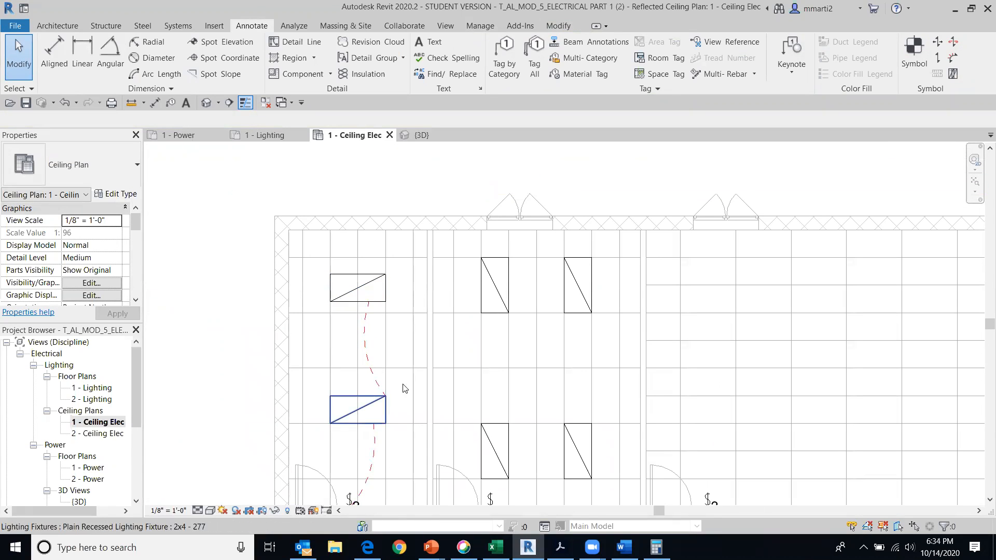
middle_drag(450, 416, 425, 370)
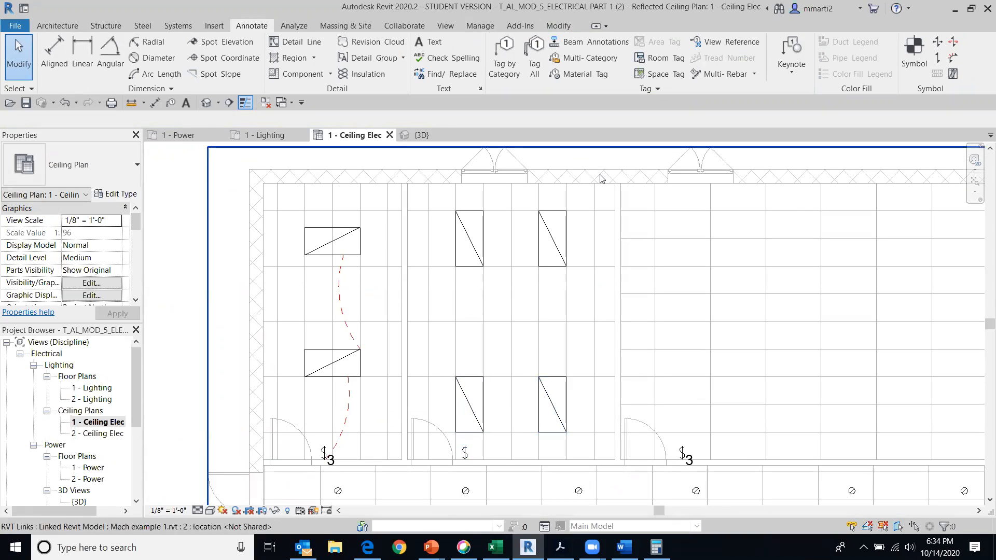
click(295, 41)
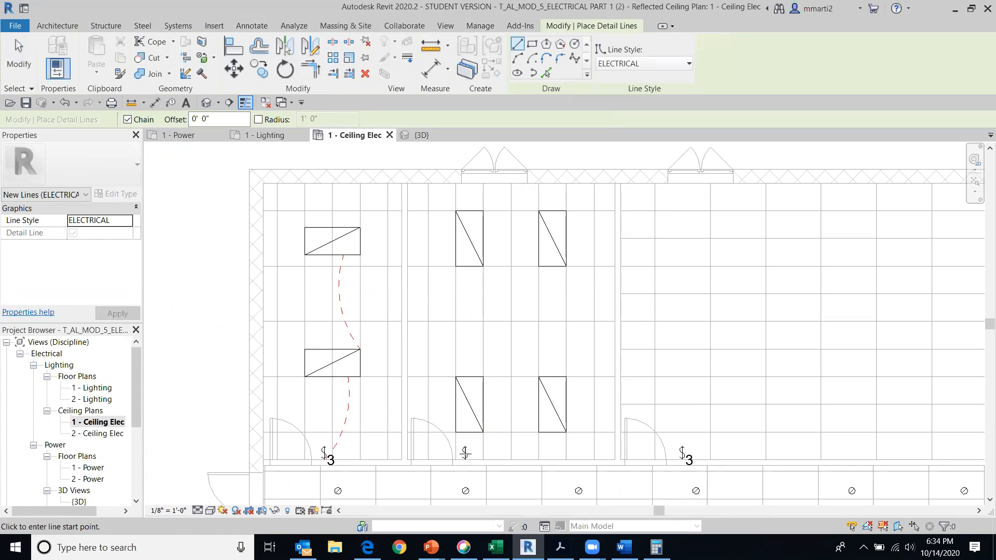
click(465, 453)
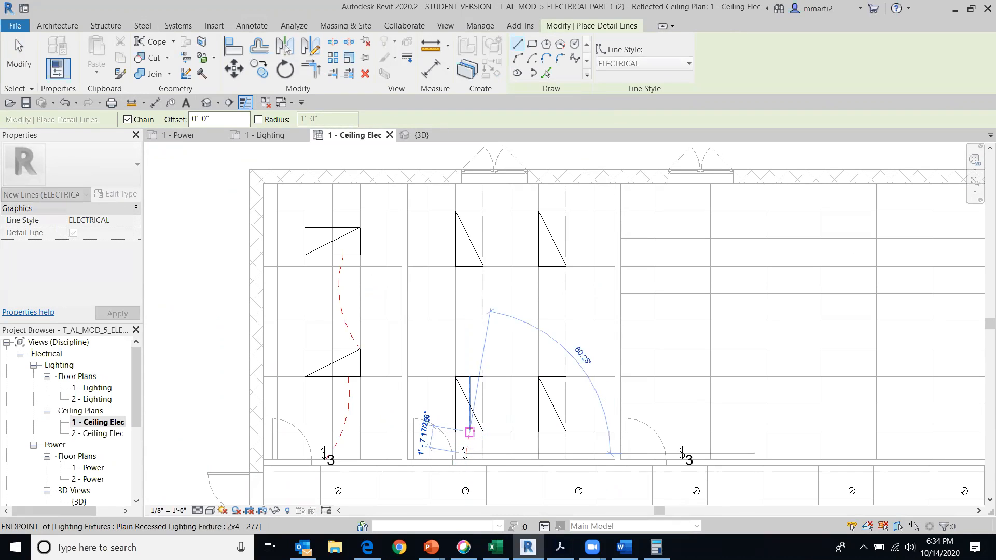
click(469, 433)
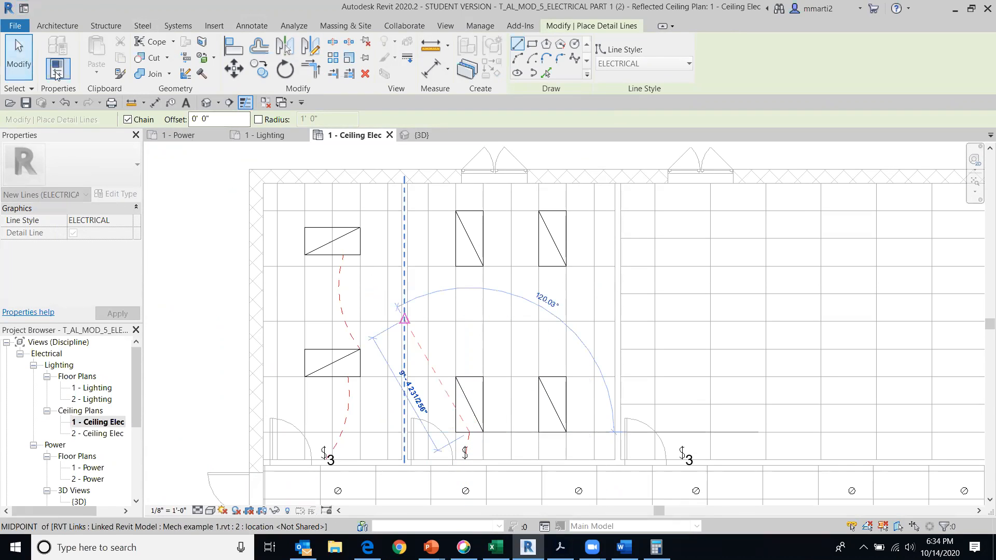
click(64, 103)
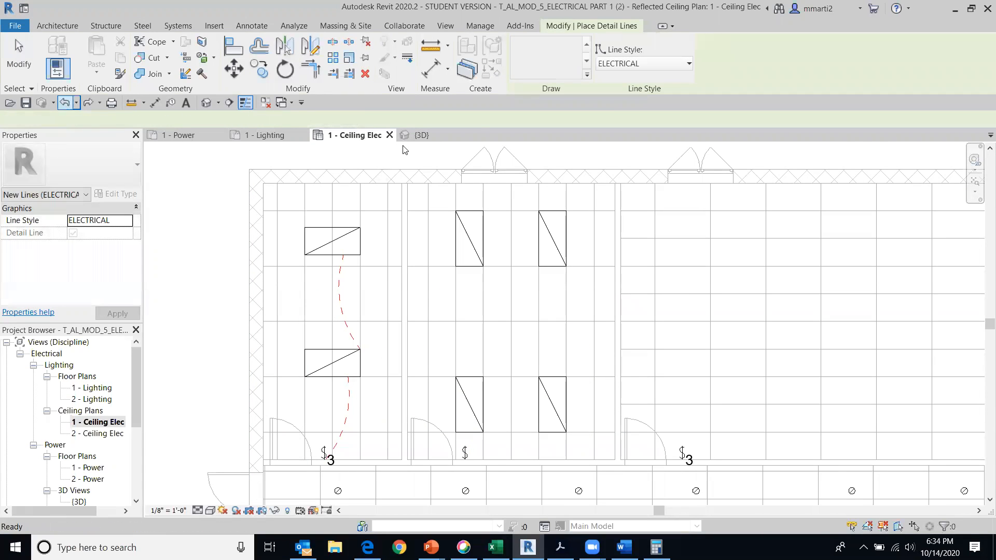
Draw an ELECTRICAL Start-End-Radius arc from the second upper room's switch to the lower edge of its lower-left fixture, ending the chain
click(518, 58)
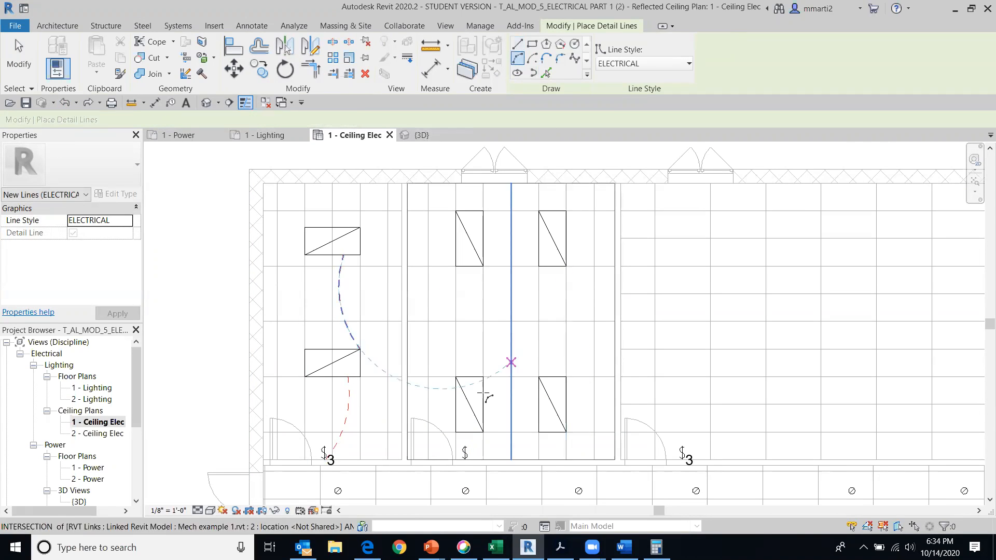
scroll(465, 463, up, 3)
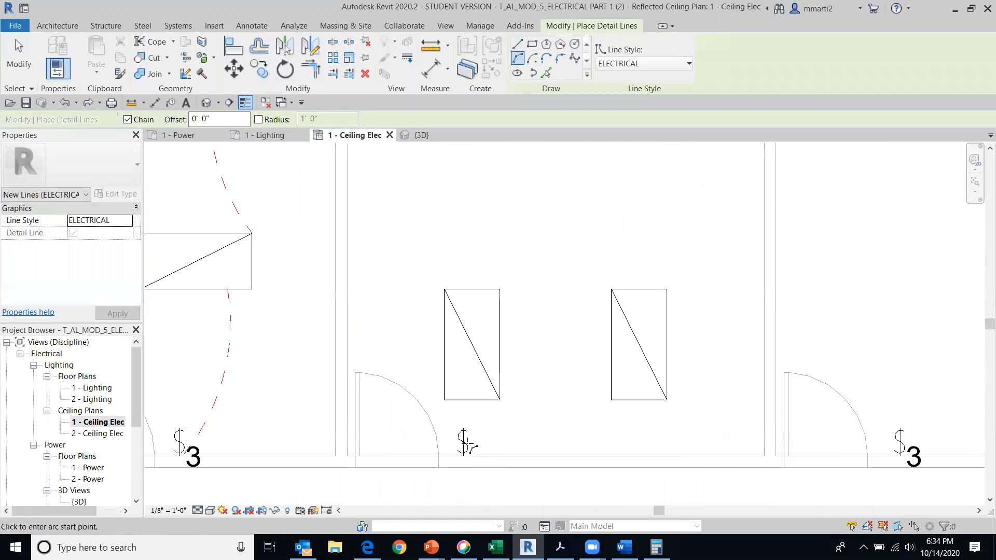
click(463, 440)
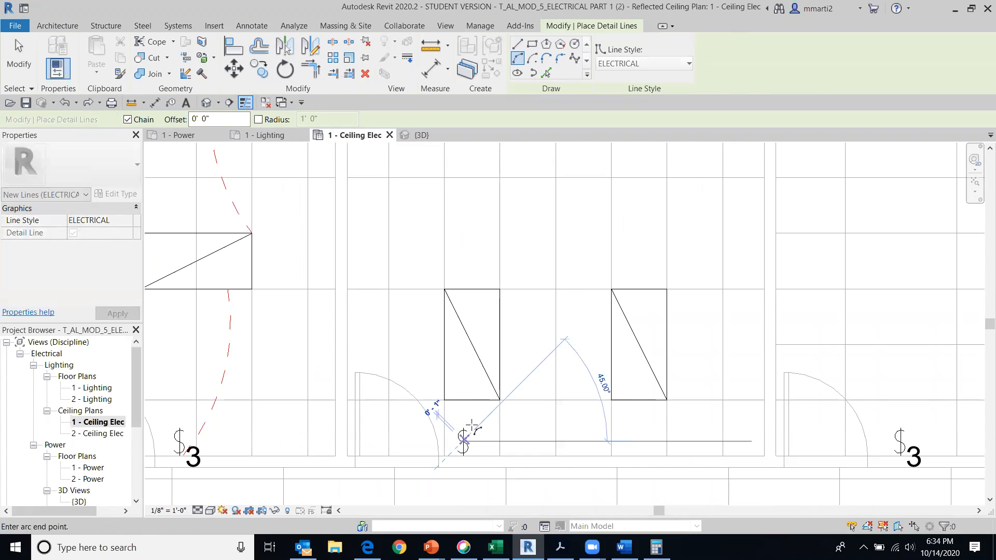
click(483, 400)
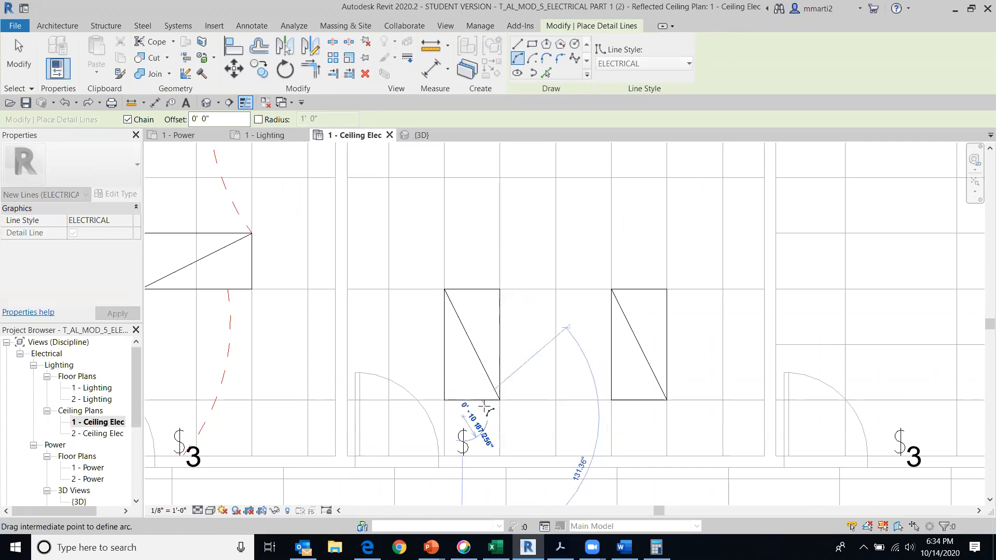
click(470, 407)
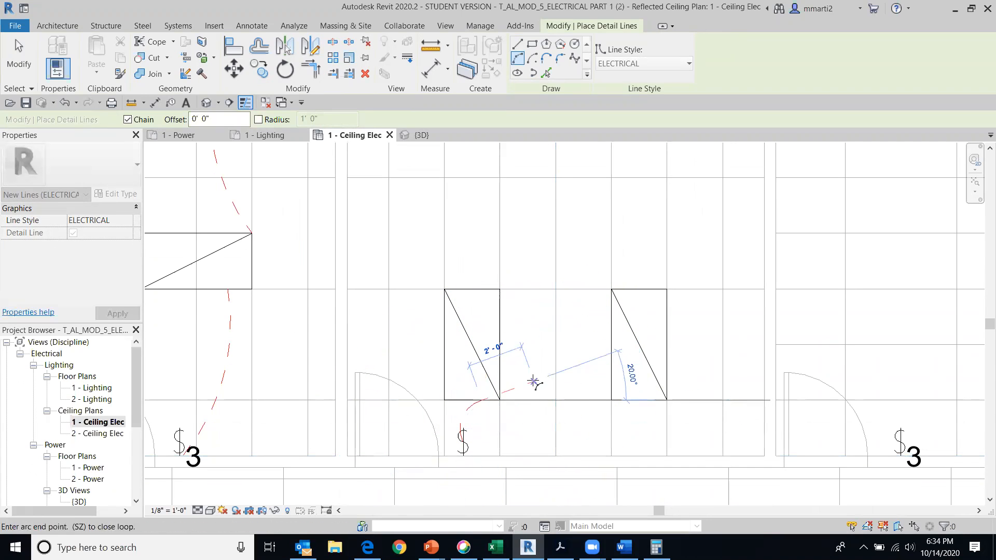
right_click(532, 208)
click(560, 216)
Draw an ELECTRICAL arc from the upper edge of the second room's lower-left fixture to the lower edge of its upper-left fixture
click(472, 290)
middle_drag(474, 228, 455, 398)
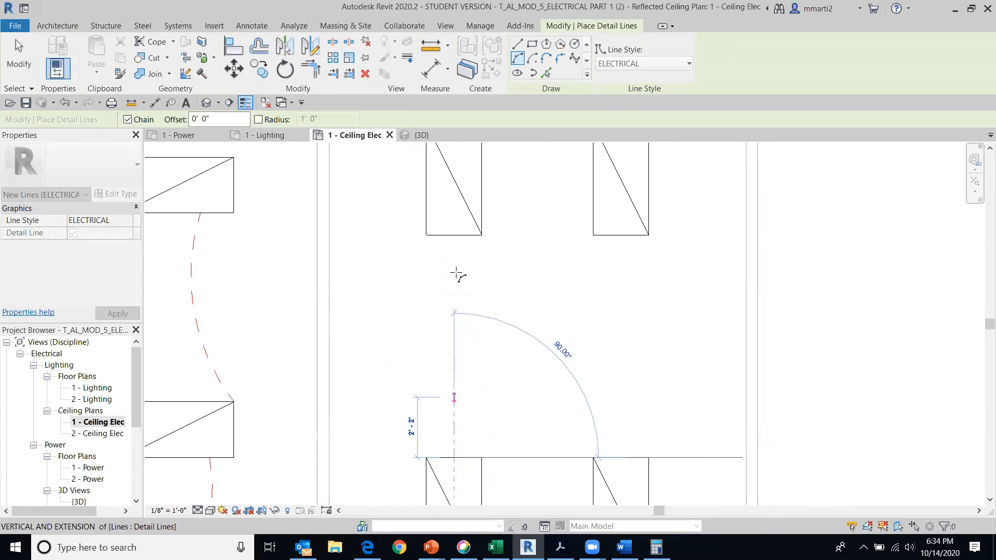
click(454, 235)
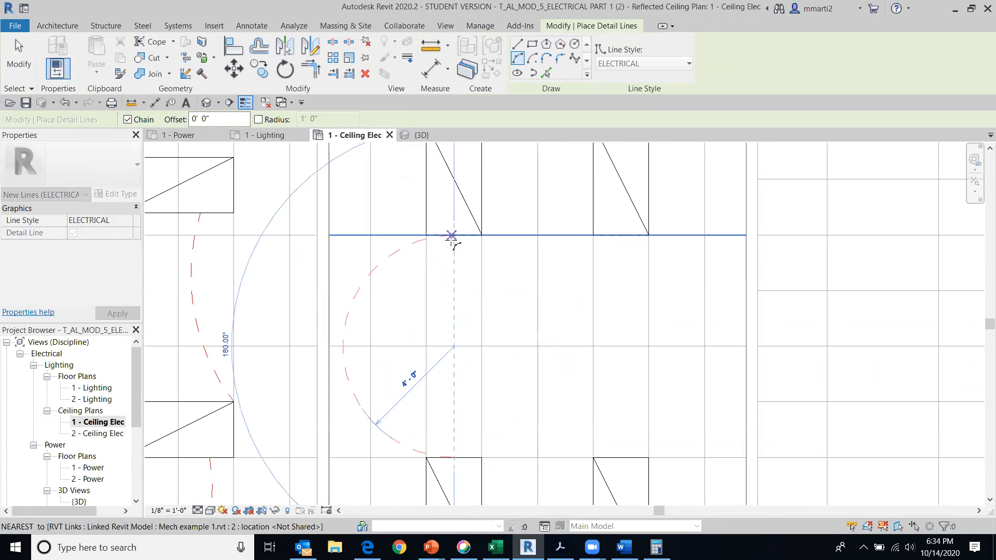
click(462, 261)
right_click(516, 212)
click(531, 220)
Draw an upward-bowed ELECTRICAL arc between the midpoints of the facing edges of the second room's two upper fixtures
middle_drag(489, 284, 442, 443)
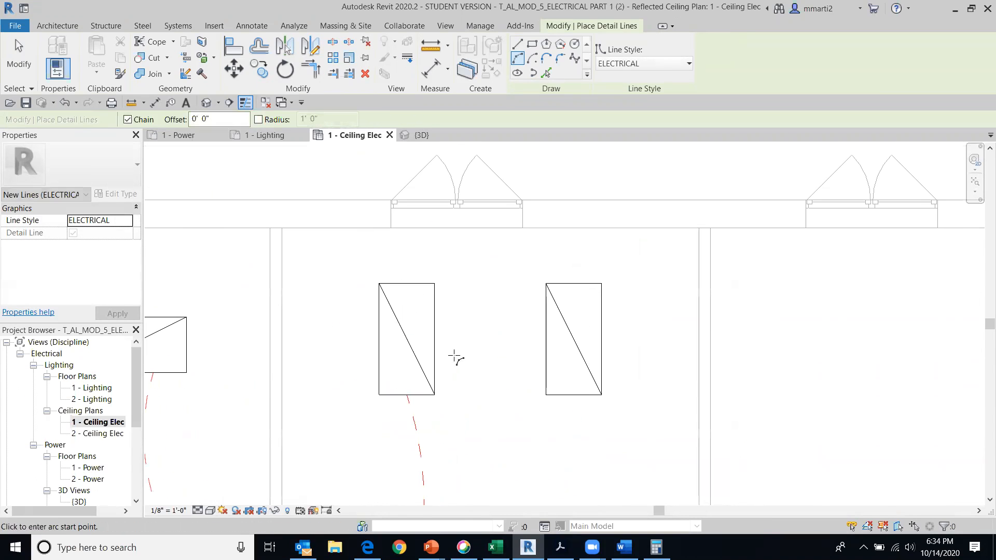
click(433, 338)
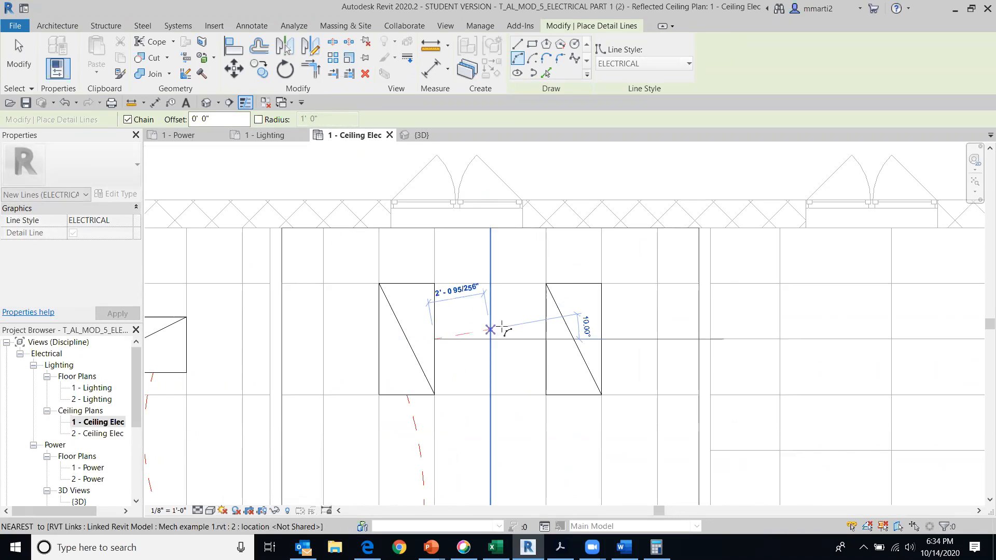
click(546, 338)
click(530, 337)
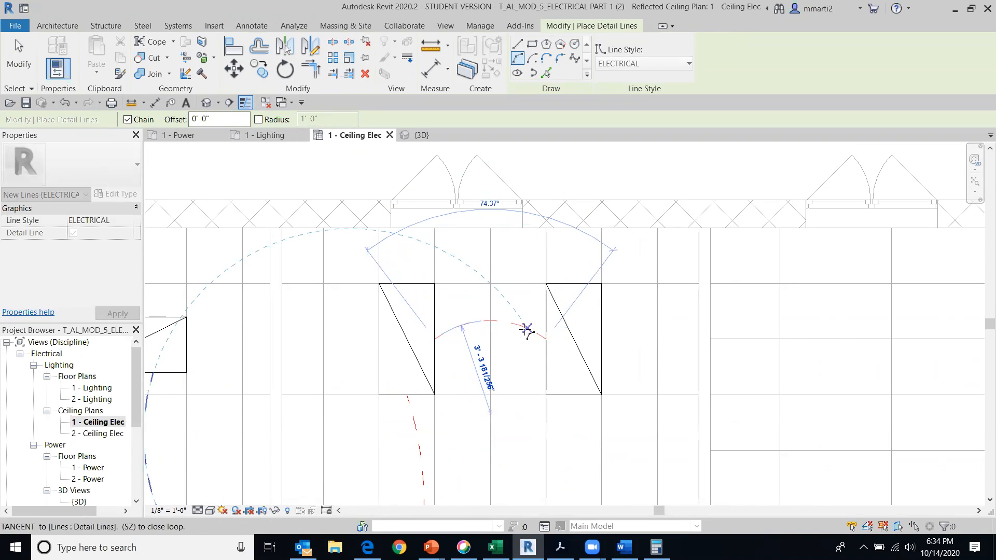
middle_drag(651, 434, 589, 255)
right_click(506, 296)
click(528, 305)
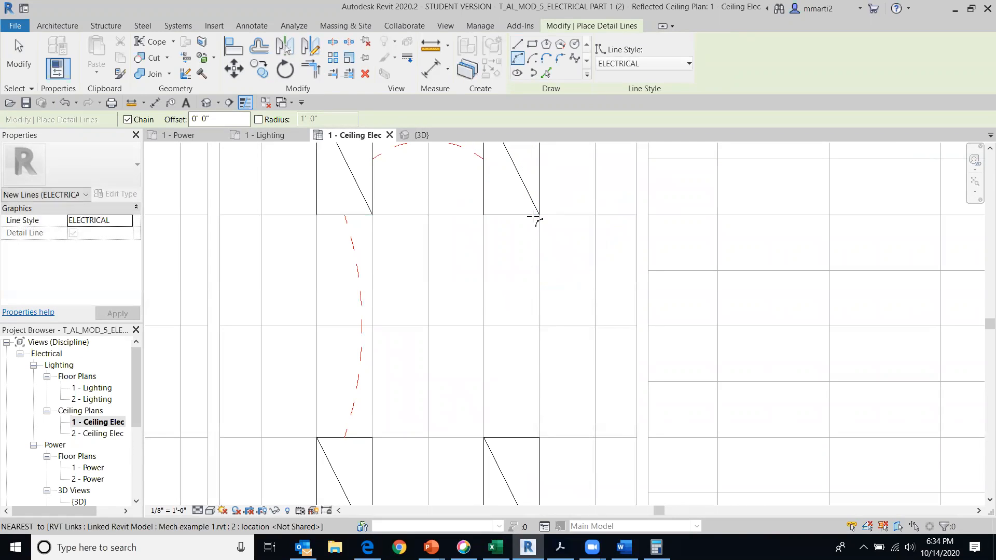
Draw an ELECTRICAL arc from the second room's upper-right fixture down to the upper edge of its lower-right fixture, and end the command
click(534, 216)
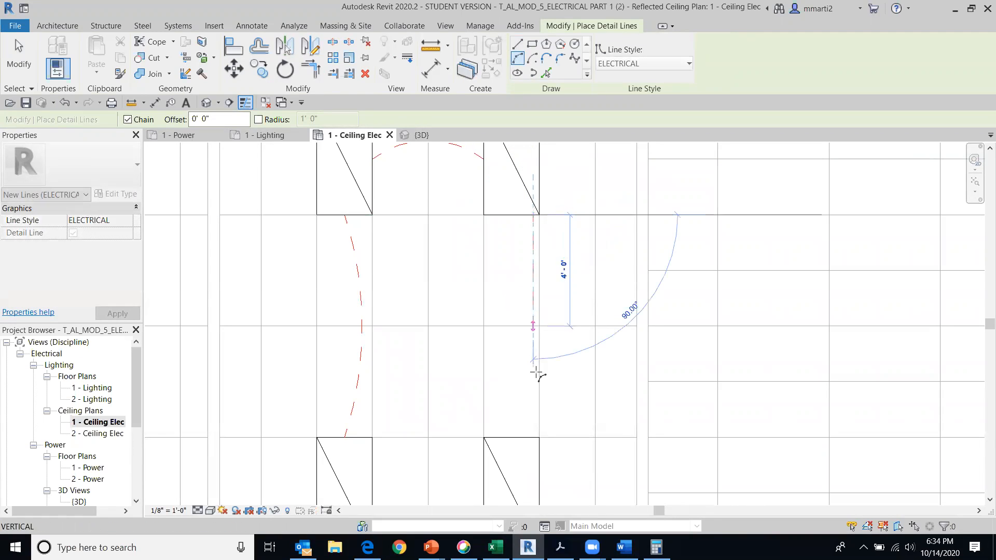
click(534, 437)
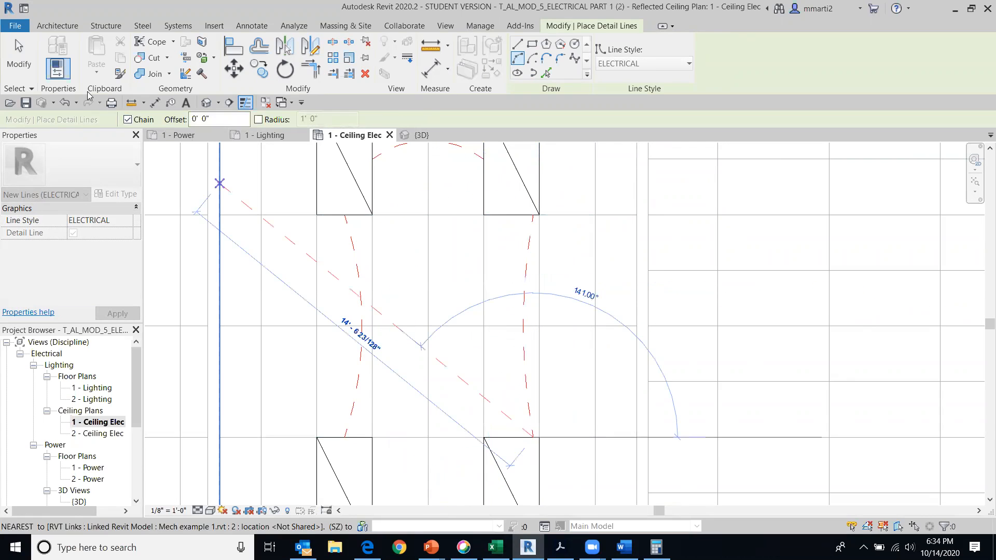
click(22, 49)
scroll(518, 317, down, 5)
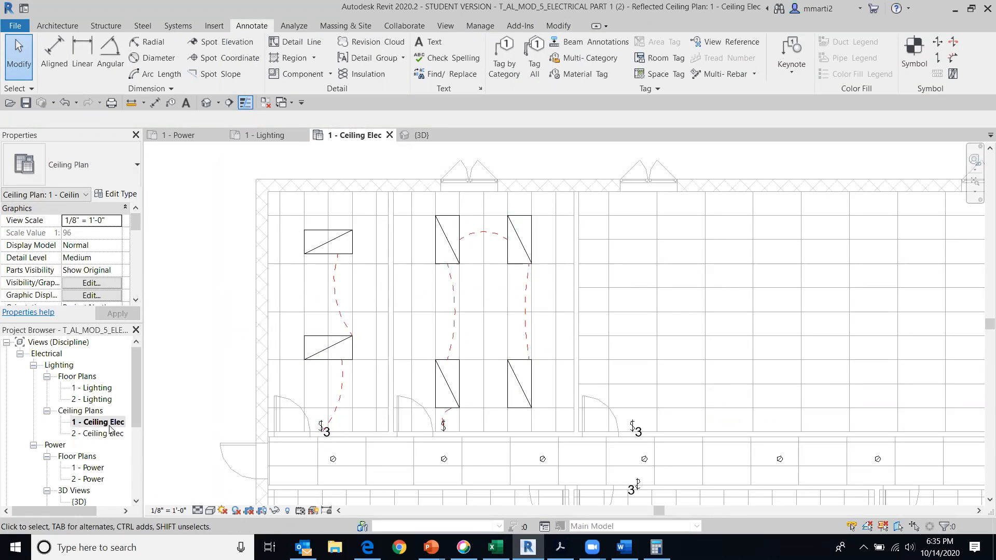
View the 1 - Lighting floor plan for comparison and return to the 1 - Ceiling Elec ceiling plan
double_click(97, 388)
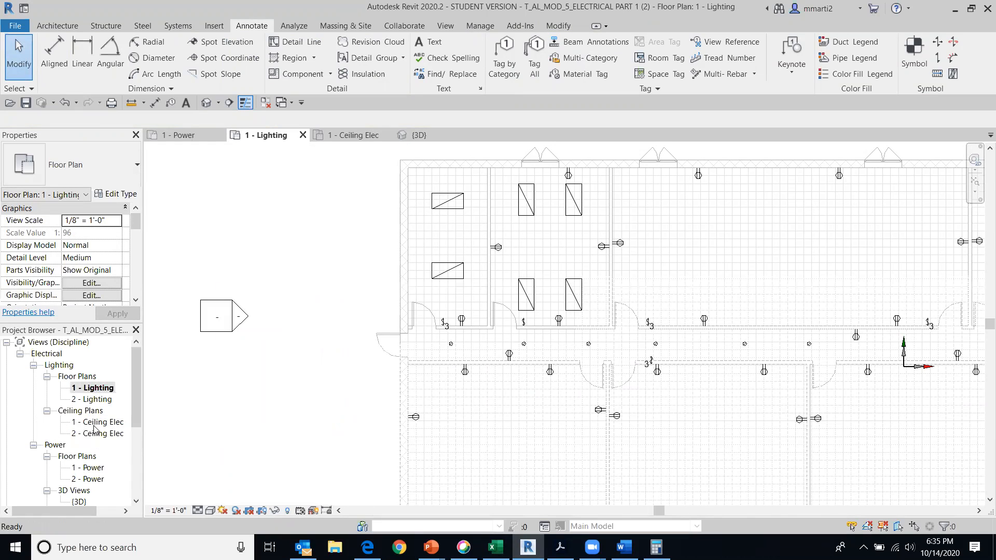
double_click(96, 421)
scroll(465, 240, up, 3)
mouse_move(421, 263)
middle_down()
mouse_move(443, 387)
mouse_move(436, 335)
mouse_move(391, 317)
middle_up()
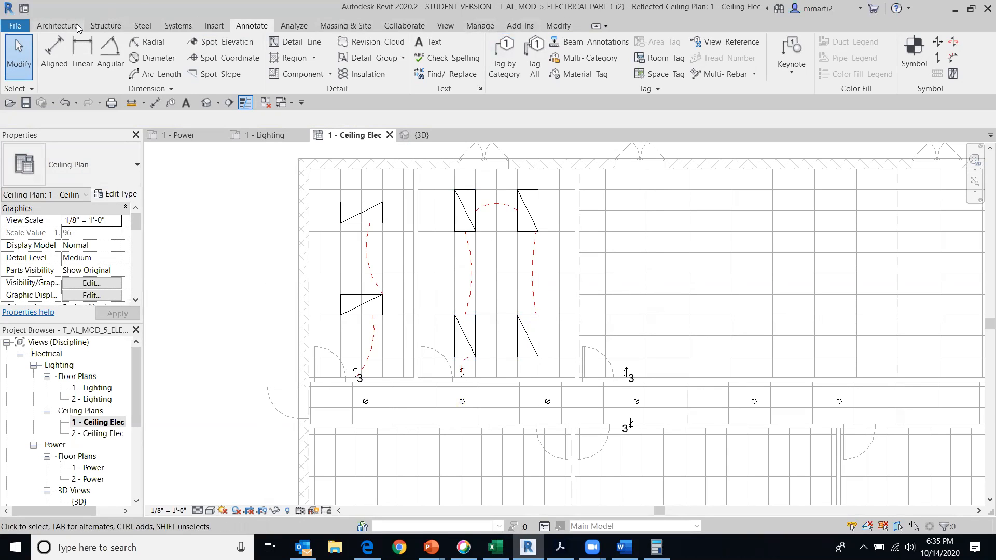
Place a Three Way lighting switch on the corridor's lower wall near the left exterior door
click(178, 25)
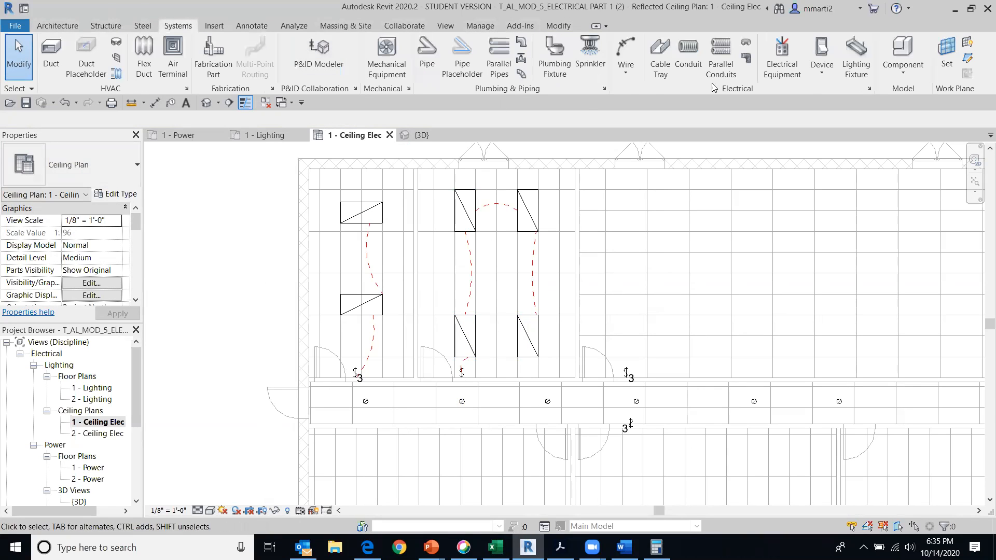
click(829, 71)
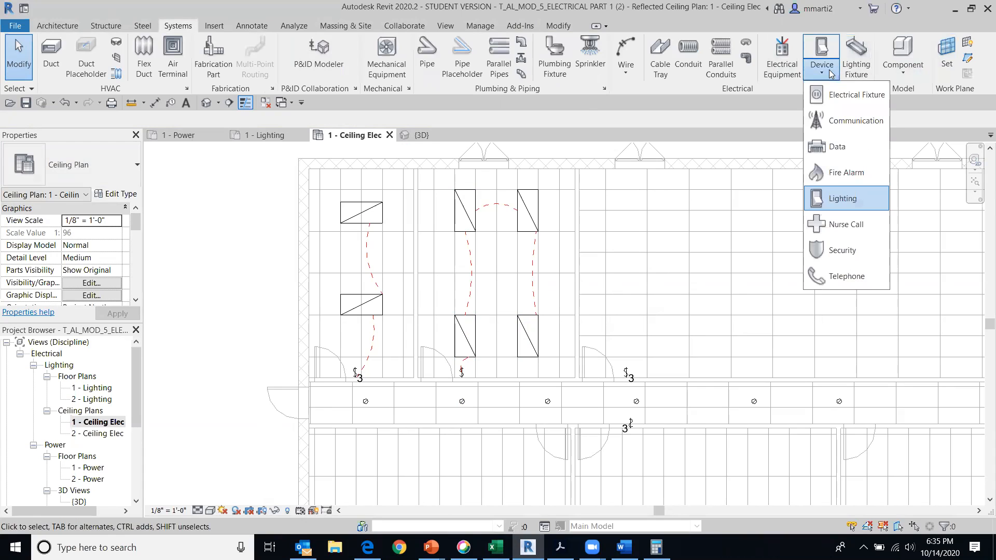
click(831, 205)
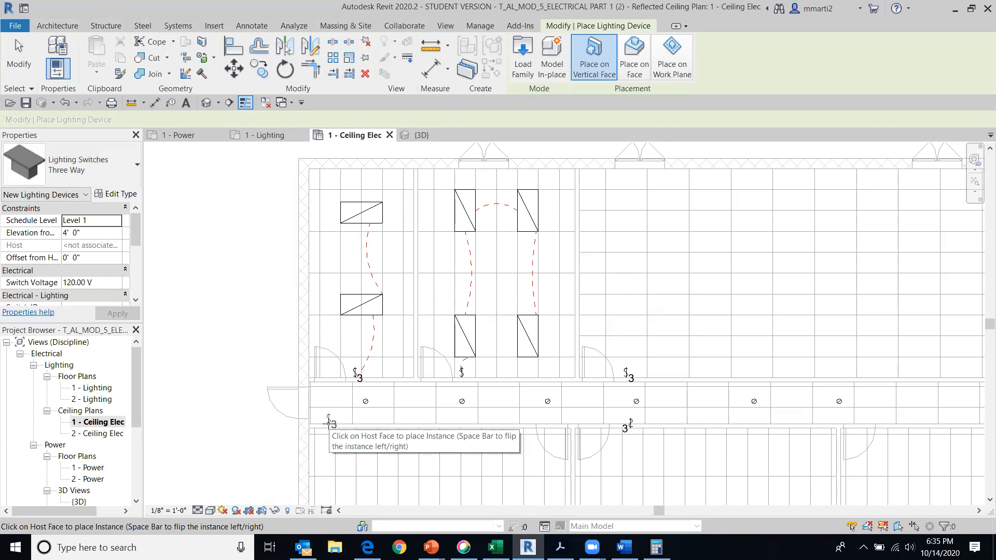
click(328, 424)
Place a second Three Way switch on the corridor's upper wall at its right end, facing the corridor, and end placement
middle_drag(617, 379, 30, 312)
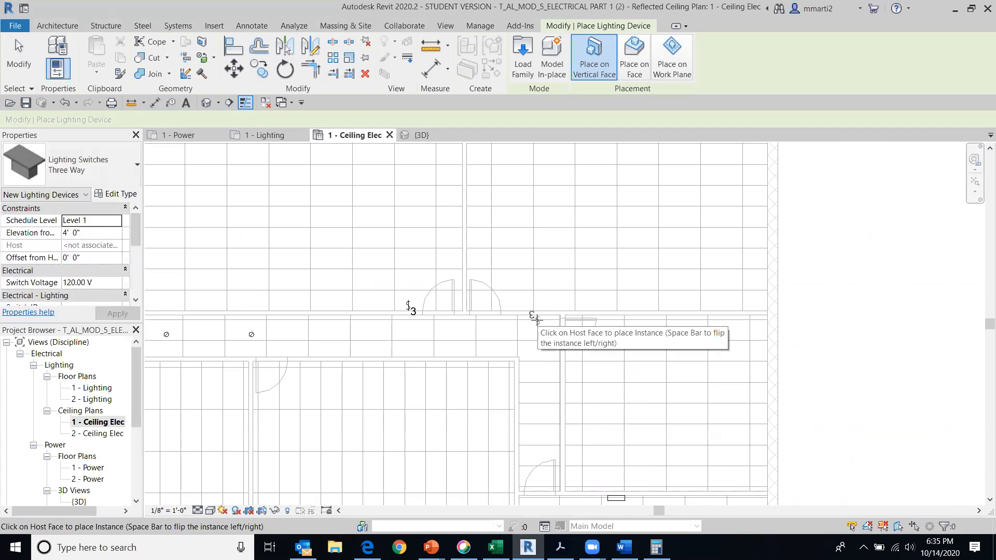
middle_drag(799, 336, 995, 288)
scroll(461, 296, down, 1)
middle_drag(471, 299, 692, 321)
scroll(690, 320, down, 1)
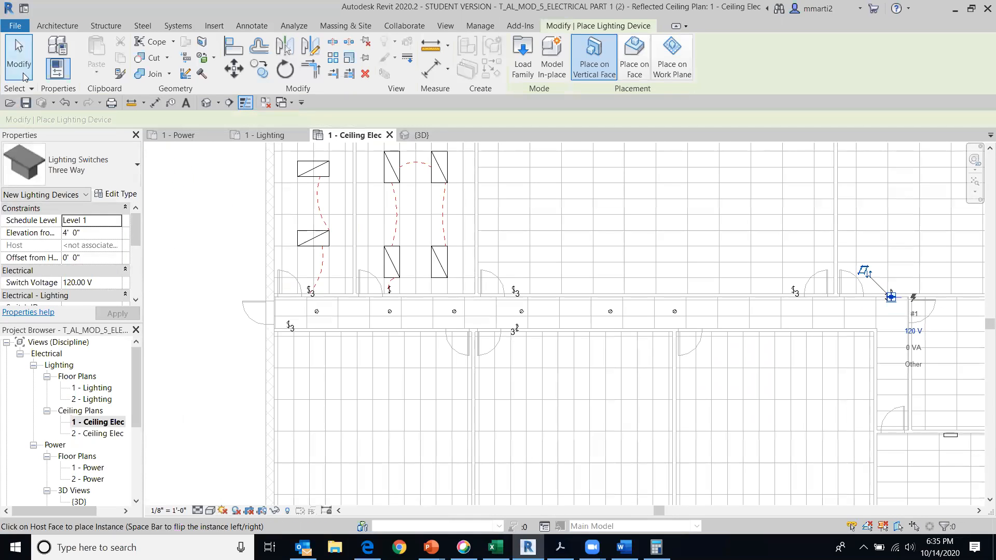
click(19, 56)
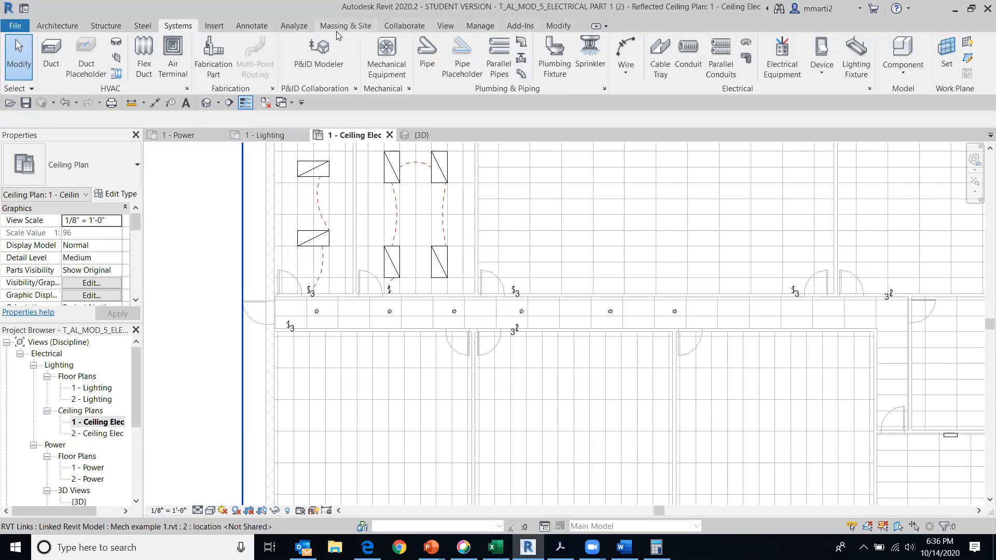
Begin an ELECTRICAL Start-End-Radius arc detail line at the Three Way switch on the corridor's left end
click(260, 29)
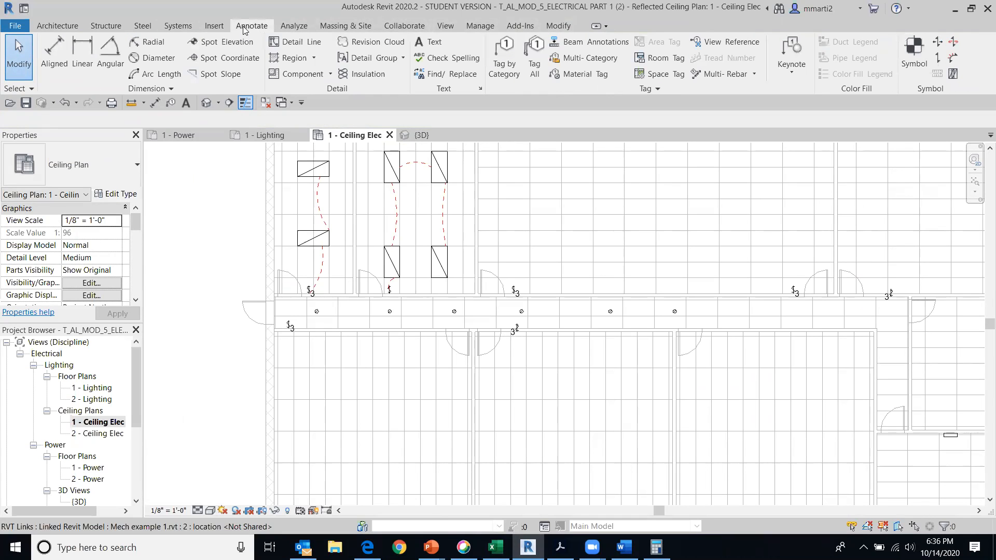
click(289, 44)
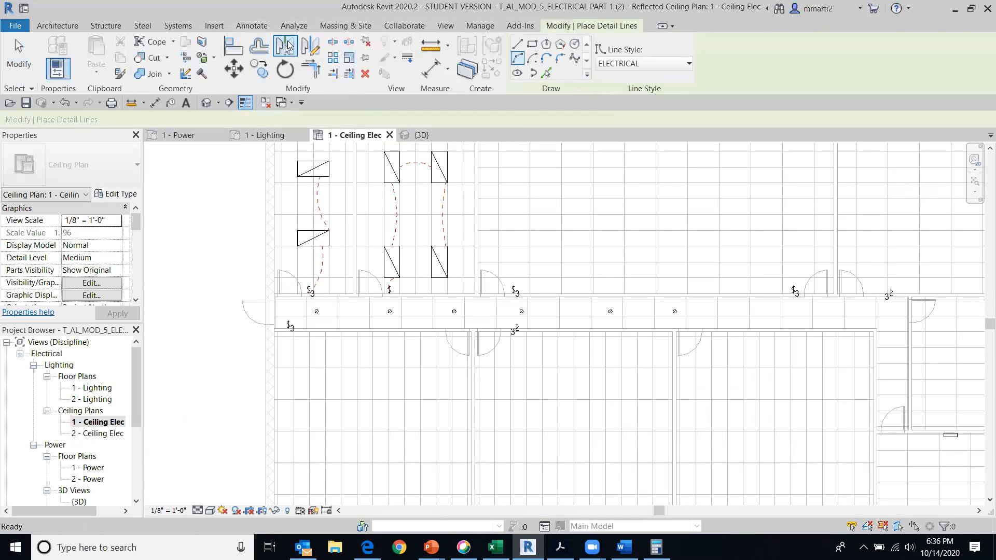
click(516, 66)
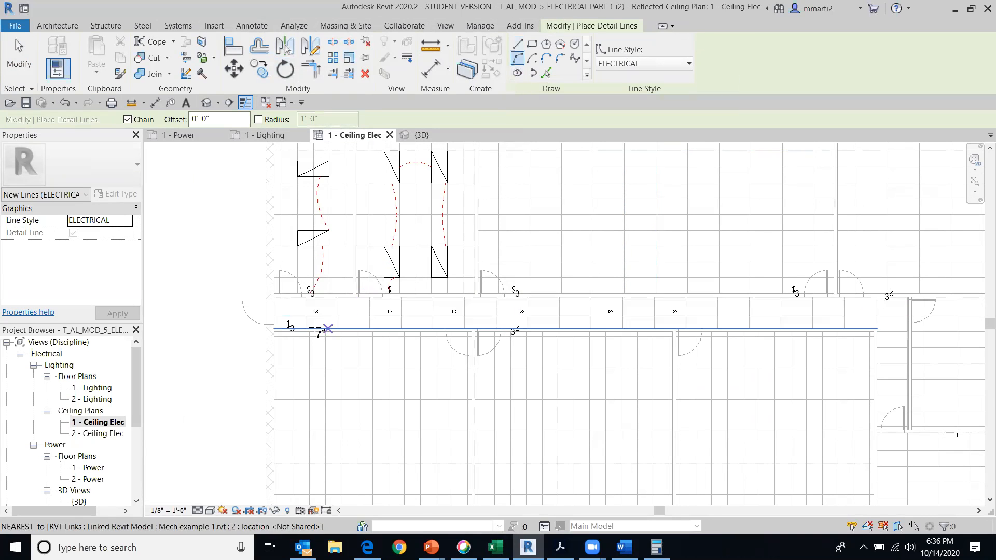
scroll(303, 311, up, 5)
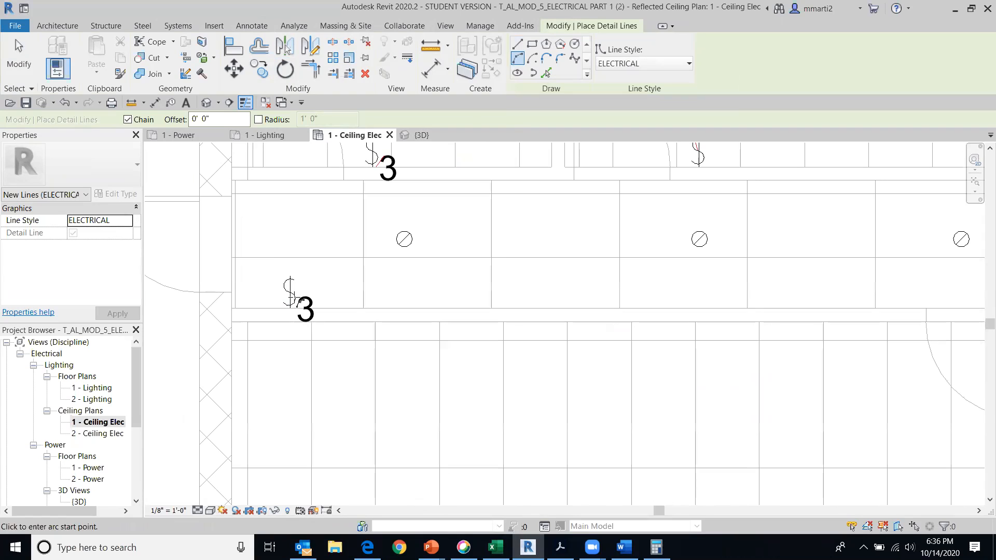